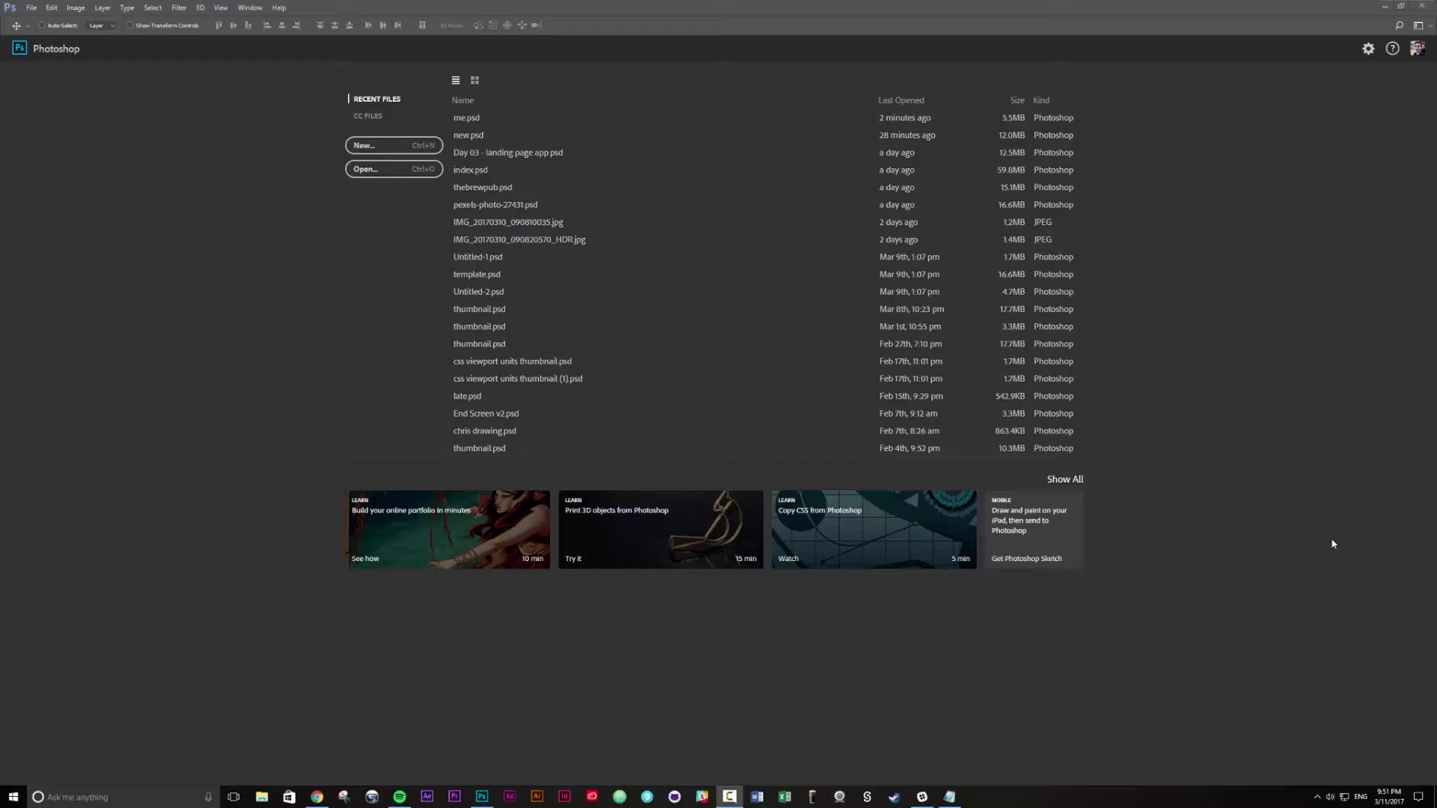
{"action": "left_click", "coordinate": [374, 146]}
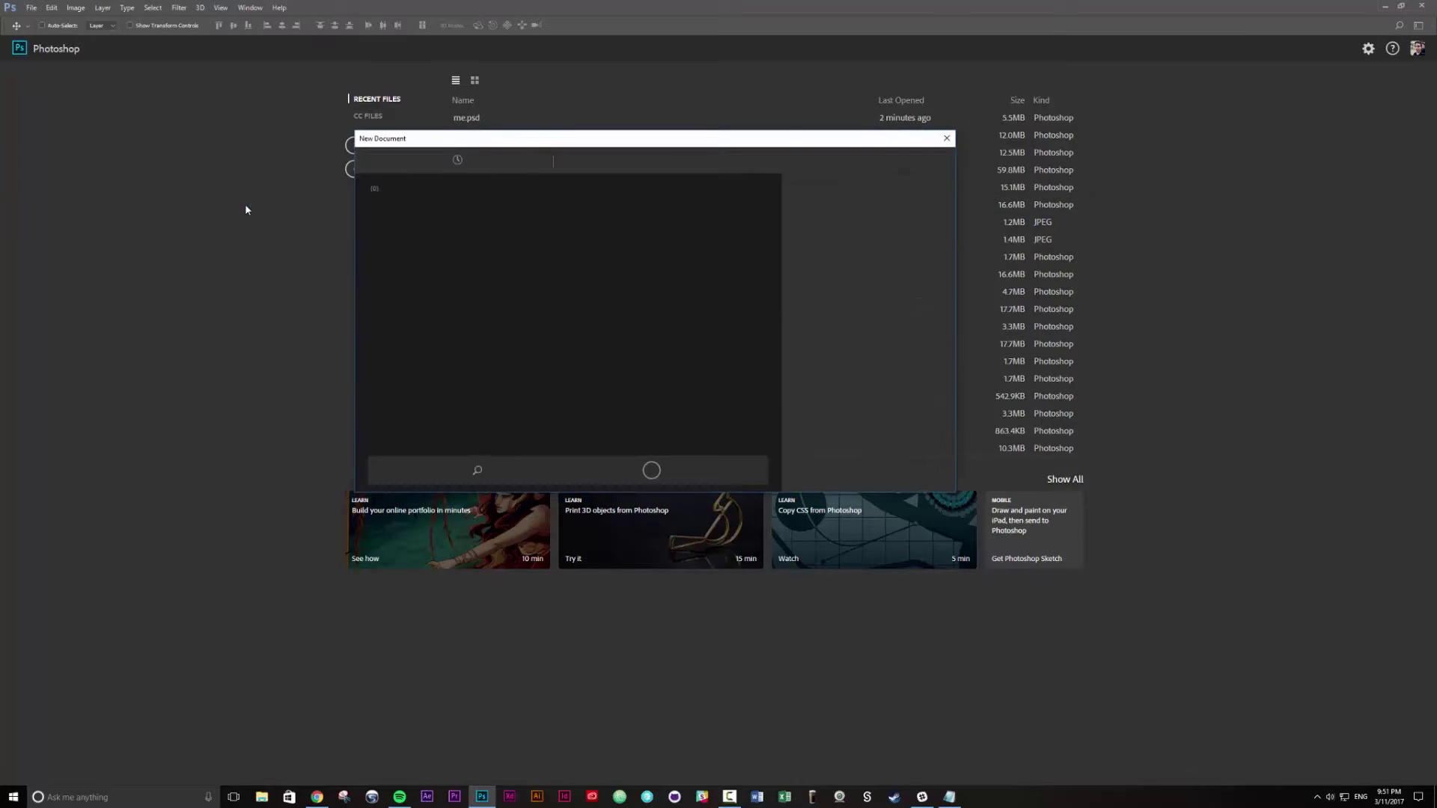
{"action": "left_click", "coordinate": [740, 163]}
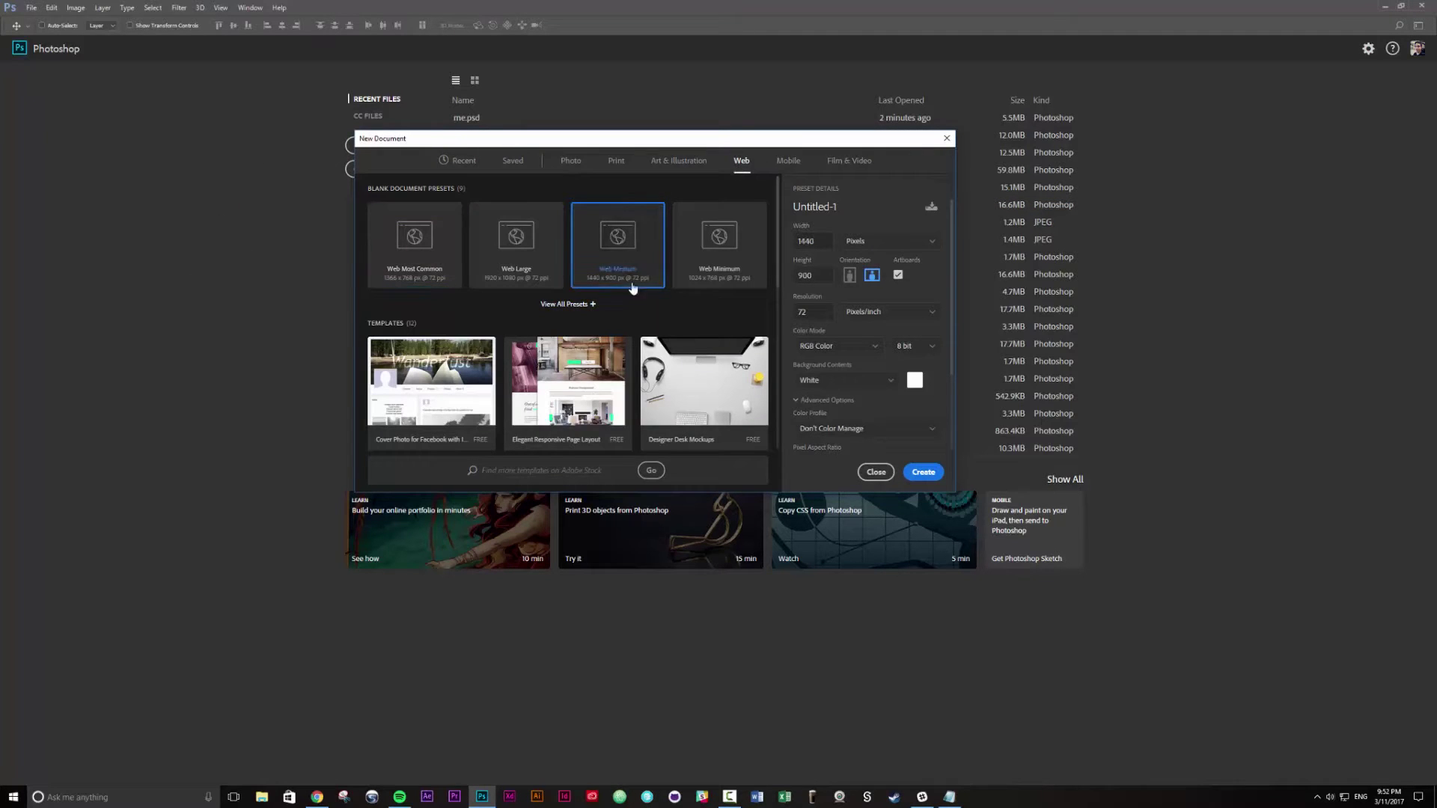
{"action": "left_click", "coordinate": [876, 473]}
{"action": "left_click", "coordinate": [368, 148]}
{"action": "left_click", "coordinate": [947, 139]}
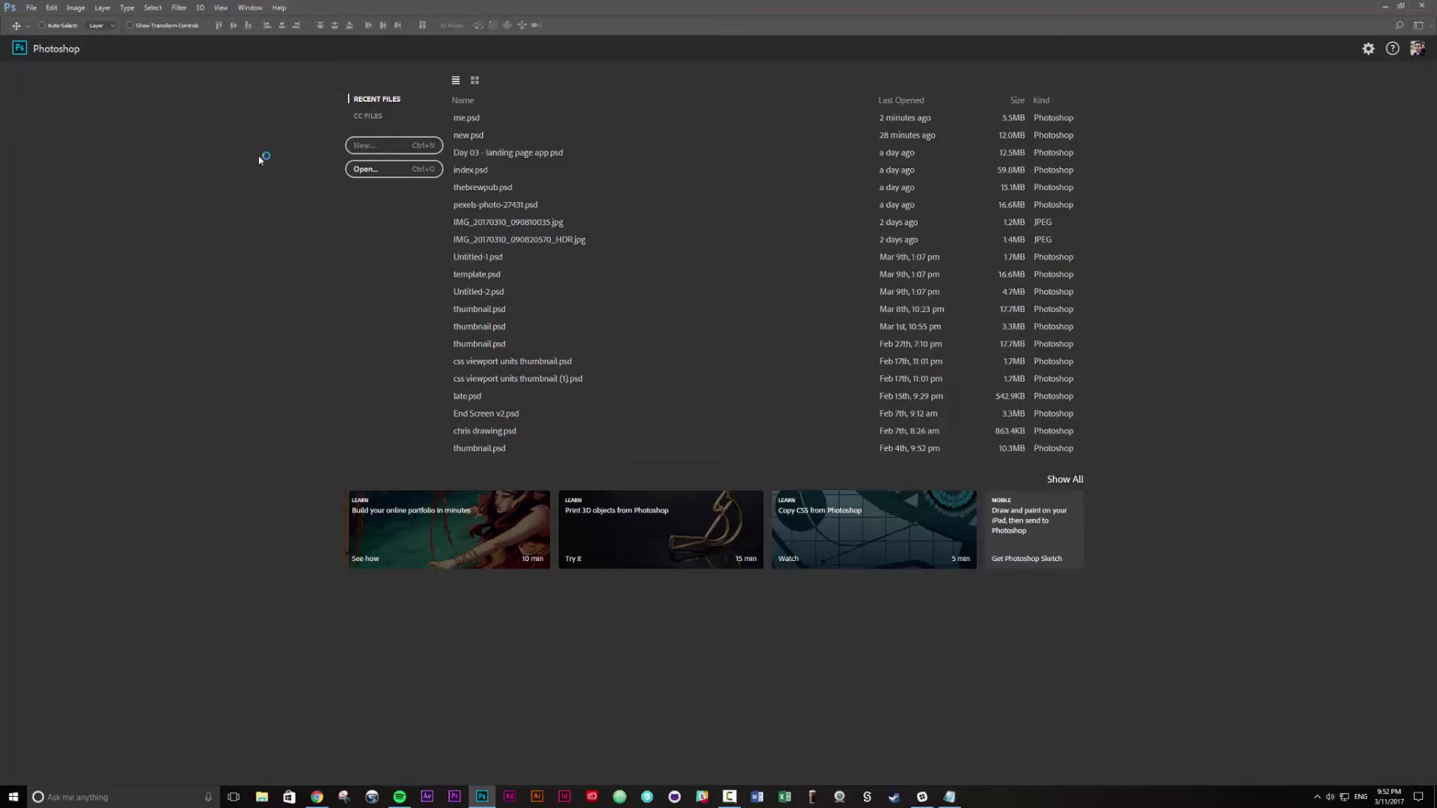
Create a new 1600-pixel-wide web document with an artboard and view it at 100%.
{"action": "left_click", "coordinate": [374, 145]}
{"action": "double_click", "coordinate": [795, 240]}
{"action": "type", "text": "1600"}
{"action": "key", "text": "Tab"}
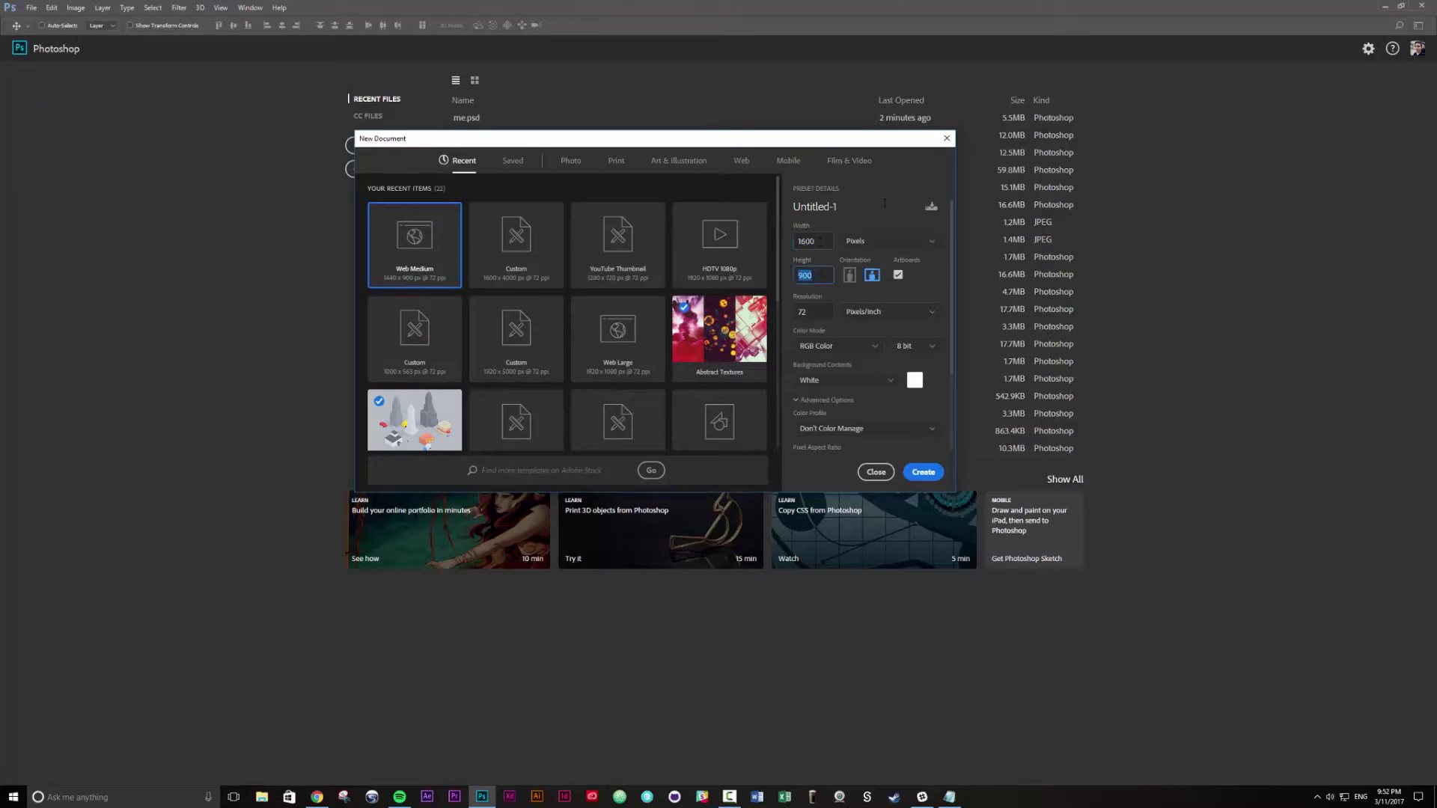
{"action": "left_click_drag", "start_coordinate": [818, 243], "coordinate": [788, 246]}
{"action": "left_click", "coordinate": [923, 472]}
{"action": "key", "text": "ctrl+1"}
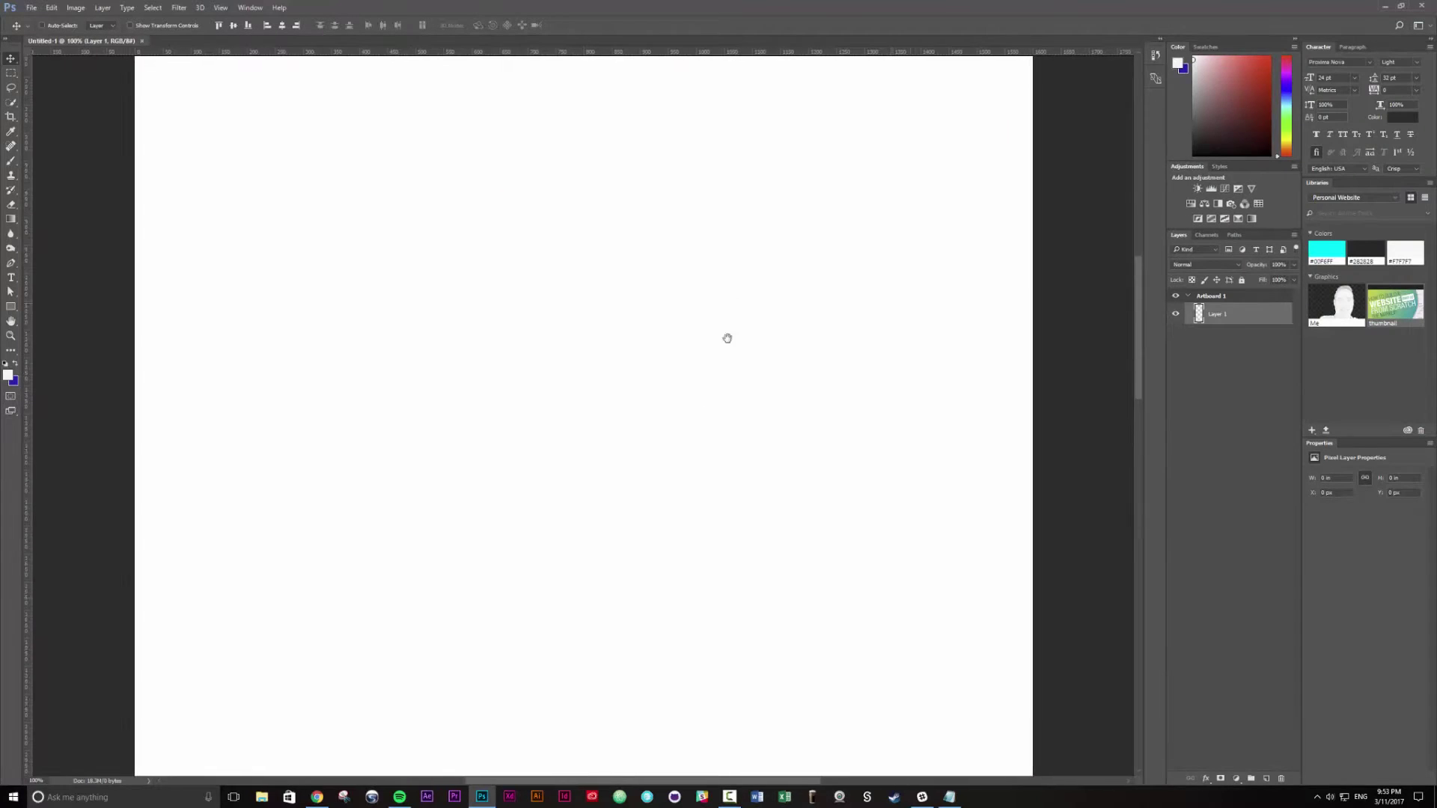
{"action": "left_click_drag", "start_coordinate": [727, 233], "coordinate": [727, 192]}
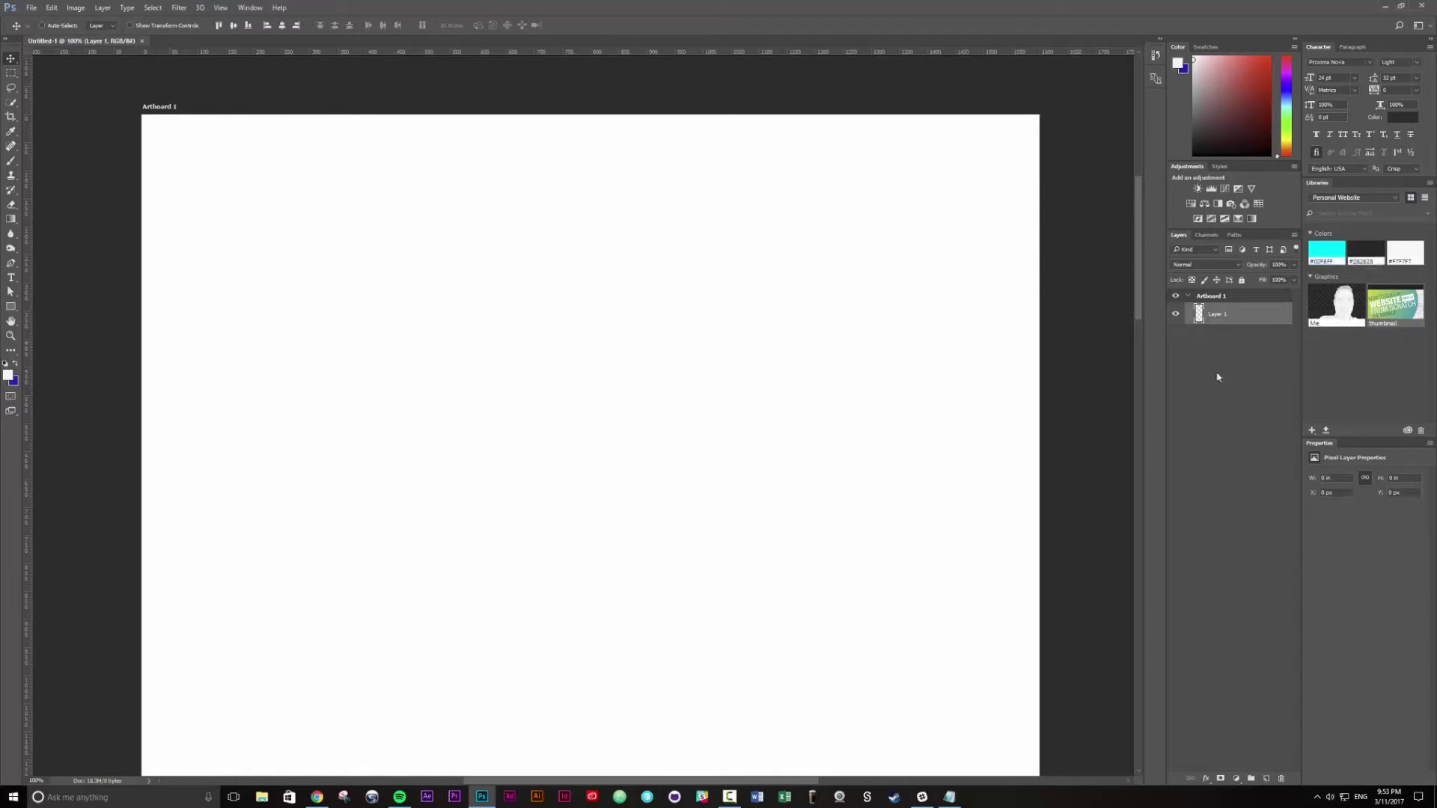
Copy the greeting line from the notes file and paste it as a text layer near the artboard's top.
{"action": "left_click", "coordinate": [949, 797]}
{"action": "left_click_drag", "start_coordinate": [1029, 66], "coordinate": [1109, 66]}
{"action": "key", "text": "ctrl+c"}
{"action": "left_click", "coordinate": [949, 797]}
{"action": "key", "text": "t"}
{"action": "left_click", "coordinate": [476, 271]}
{"action": "key", "text": "ctrl+v"}
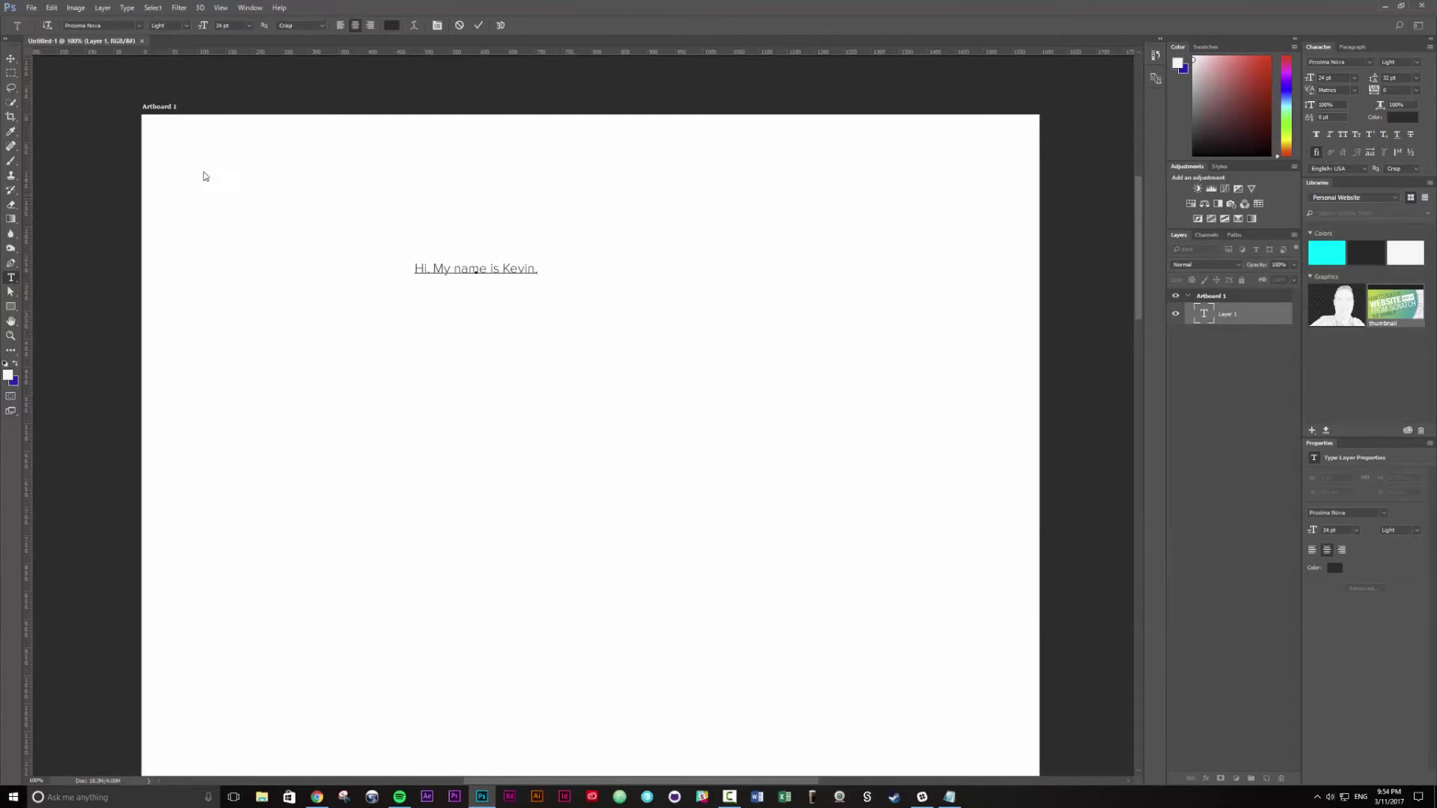
Enlarge the greeting text to 74 pt and reposition it near the artboard's top centre.
{"action": "left_click", "coordinate": [139, 25]}
{"action": "left_click", "coordinate": [141, 43]}
{"action": "left_click", "coordinate": [139, 25]}
{"action": "left_click", "coordinate": [11, 58]}
{"action": "key", "text": "ctrl+t"}
{"action": "left_click_drag", "start_coordinate": [537, 277], "coordinate": [795, 333]}
{"action": "key", "text": "Return"}
{"action": "left_click_drag", "start_coordinate": [738, 285], "coordinate": [717, 285]}
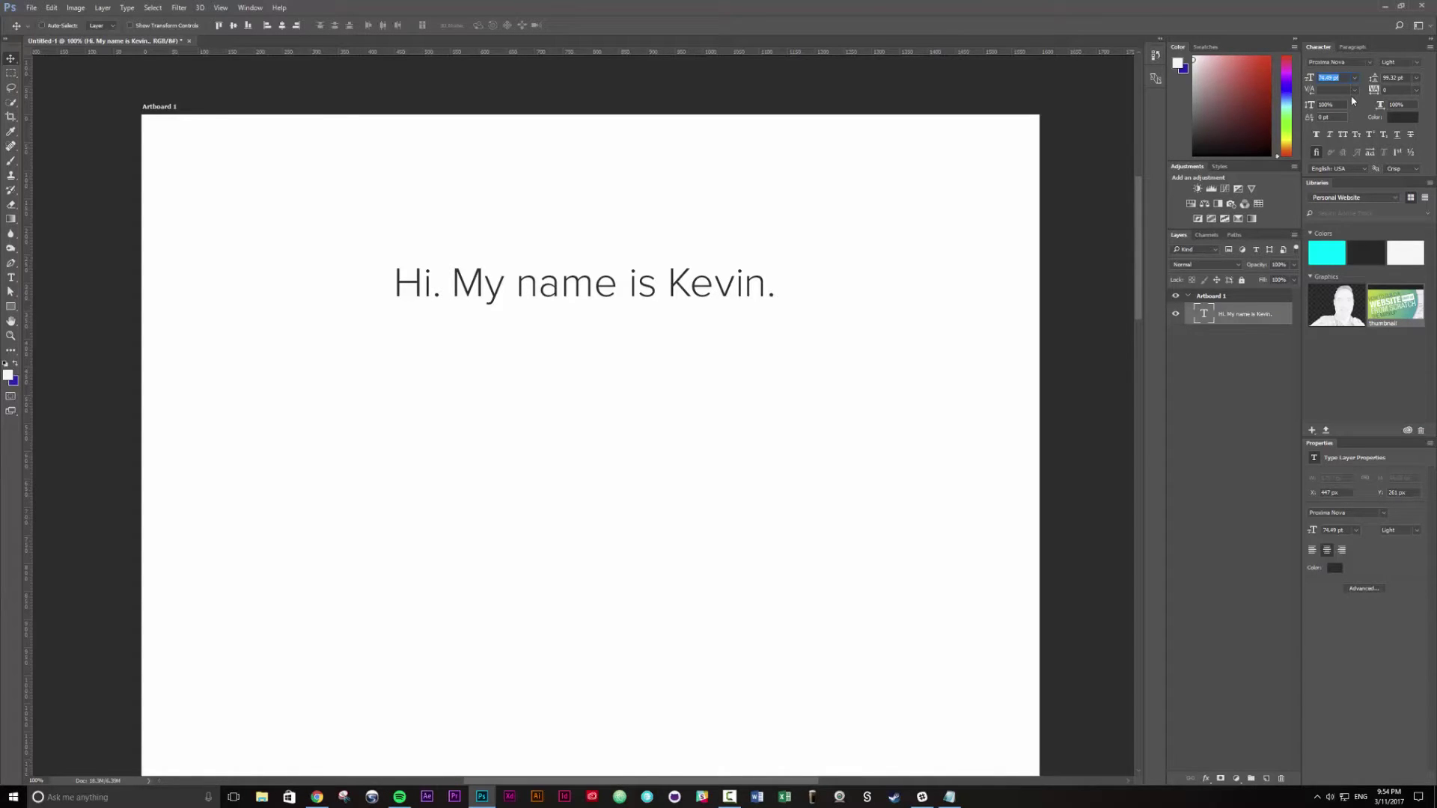
{"action": "type", "text": "74"}
{"action": "key", "text": "Return"}
{"action": "left_click_drag", "start_coordinate": [662, 290], "coordinate": [658, 283]}
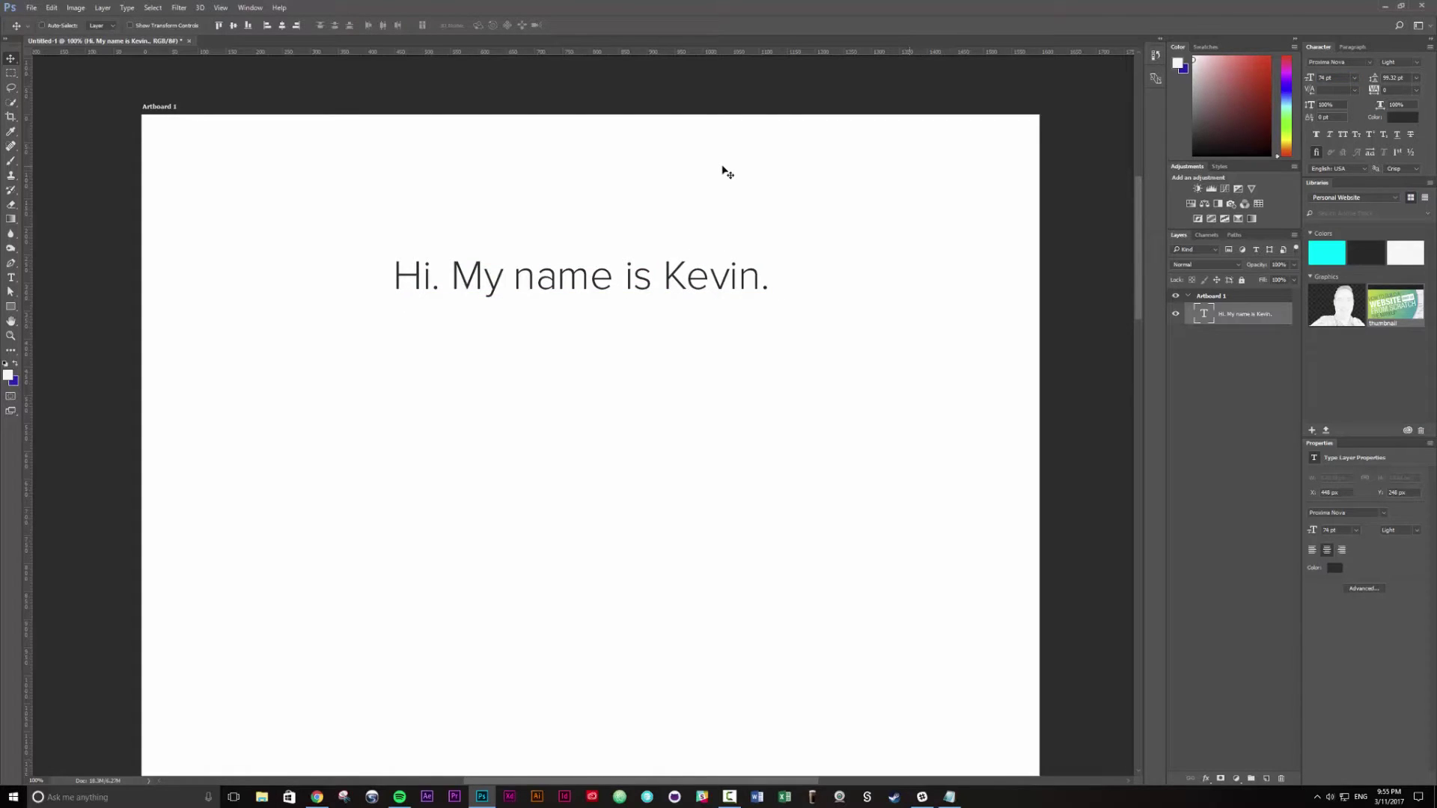
Scale the greeting text down, set its size to 60 pt and centre it horizontally on the artboard.
{"action": "key", "text": "ctrl+t"}
{"action": "left_click_drag", "start_coordinate": [771, 255], "coordinate": [728, 262]}
{"action": "key", "text": "Return"}
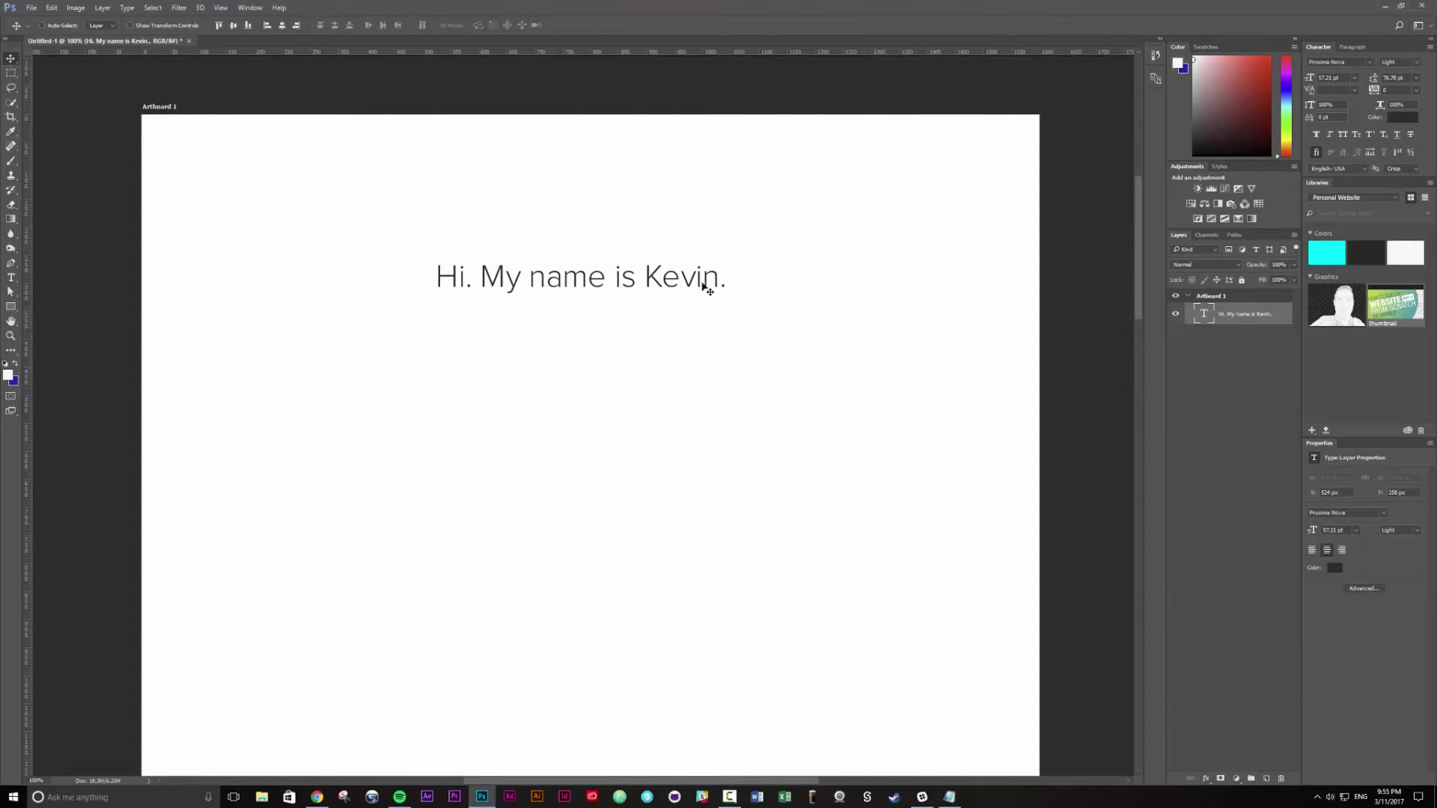
{"action": "left_click_drag", "start_coordinate": [624, 276], "coordinate": [632, 276]}
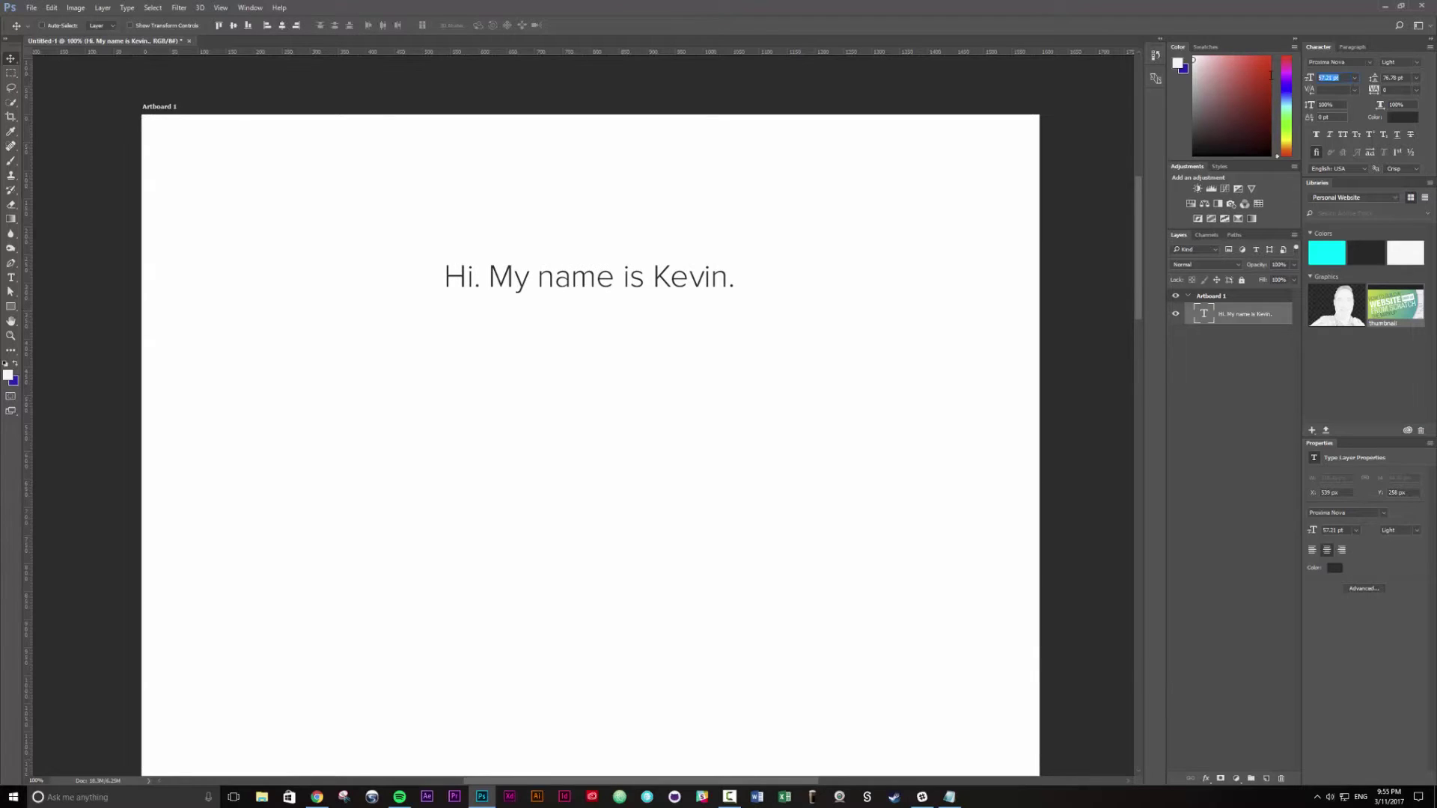
{"action": "type", "text": "60"}
{"action": "key", "text": "Tab"}
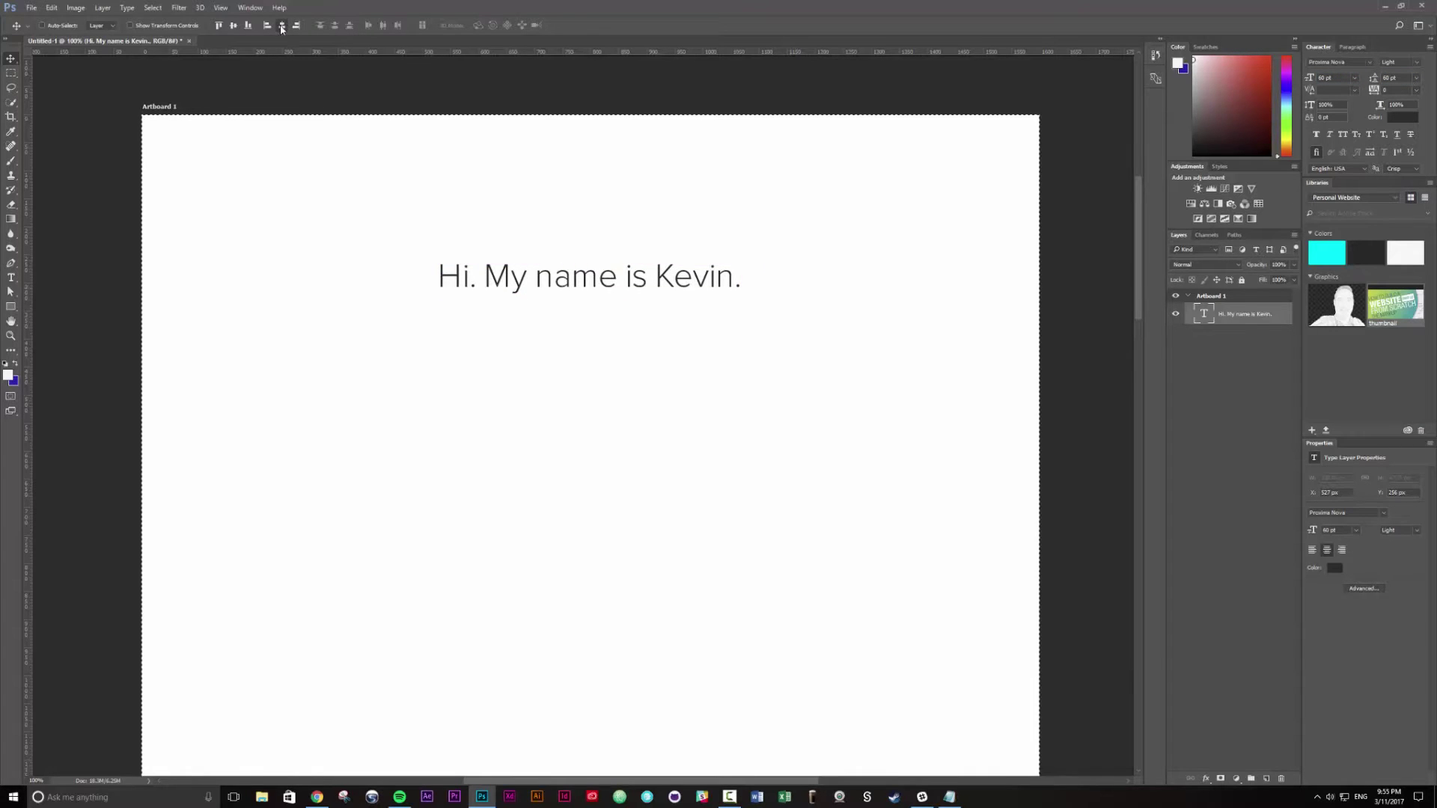
Duplicate the greeting below itself and replace the copy's text with the two-line "I teach people how to make the web" tagline from the notes.
{"action": "left_click_drag", "start_coordinate": [690, 285], "coordinate": [693, 352]}
{"action": "key", "text": "alt+Tab"}
{"action": "left_click_drag", "start_coordinate": [1075, 98], "coordinate": [1009, 85]}
{"action": "key", "text": "alt+Tab"}
{"action": "key", "text": "t"}
{"action": "left_click", "coordinate": [592, 355]}
{"action": "key", "text": "ctrl+a"}
{"action": "key", "text": "ctrl+v"}
Set the tagline to 32 pt with 40 pt leading and scale it down to about 600 px wide.
{"action": "key", "text": "ctrl+a"}
{"action": "left_click_drag", "start_coordinate": [1333, 78], "coordinate": [1289, 72]}
{"action": "type", "text": "40"}
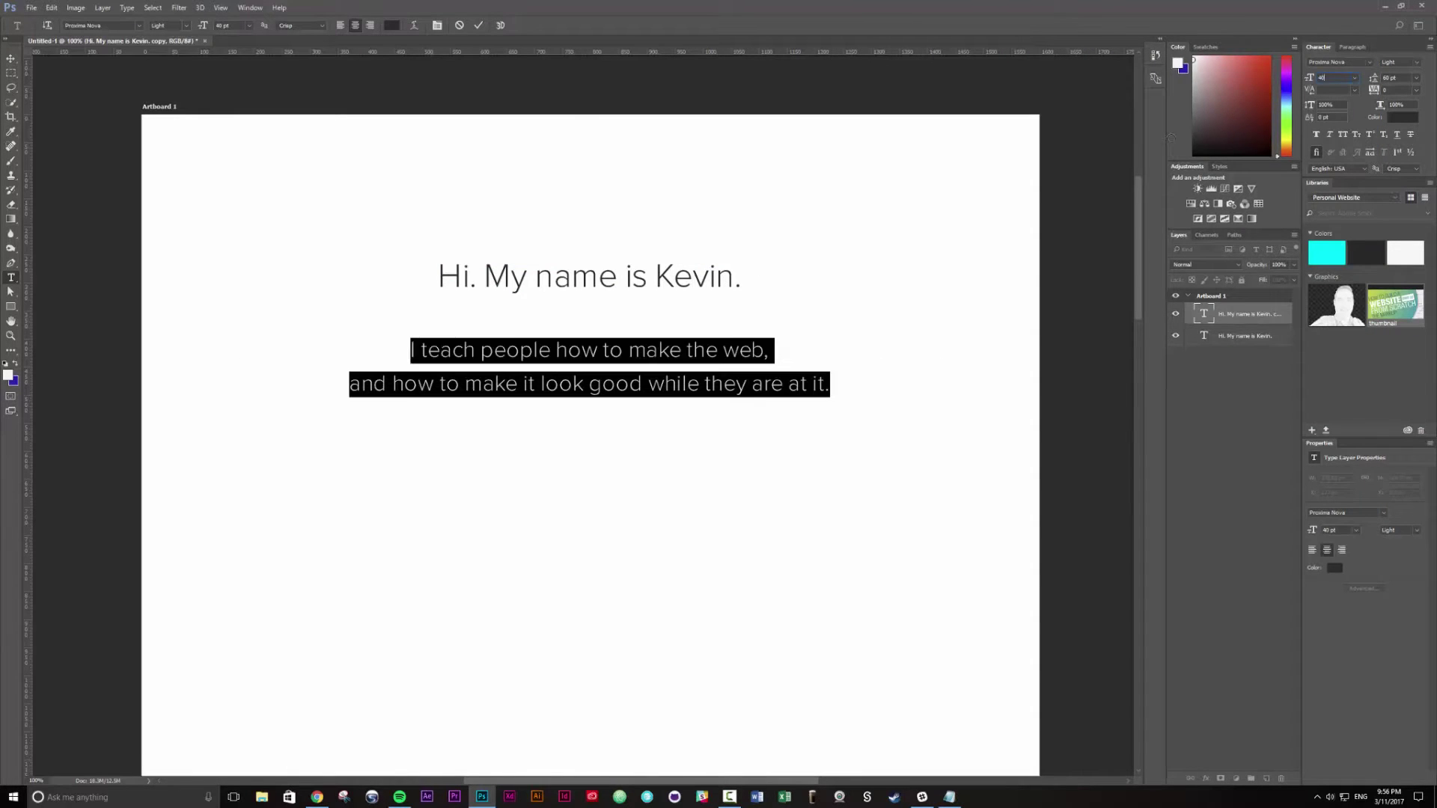
{"action": "type", "text": "32"}
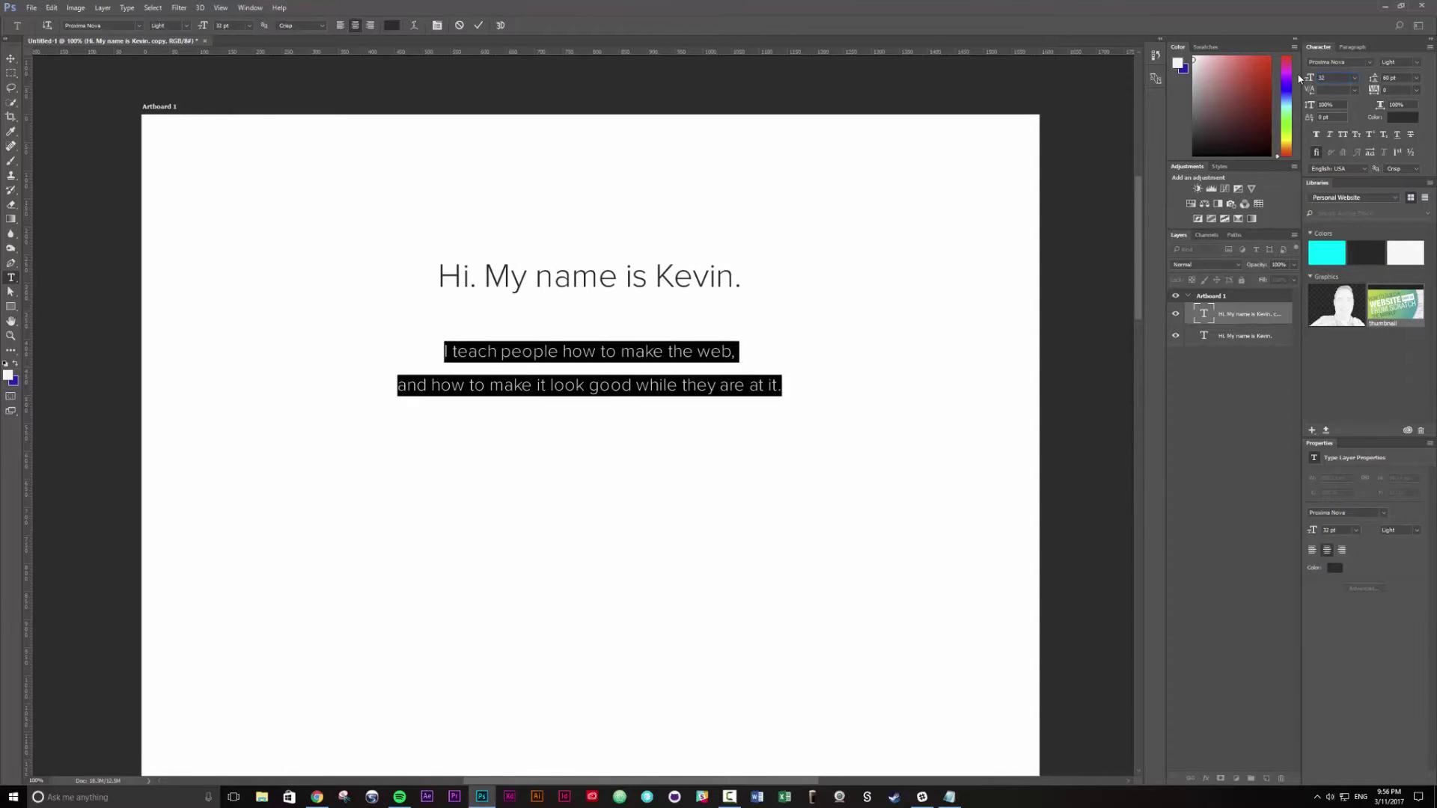
{"action": "type", "text": "40"}
{"action": "key", "text": "Return"}
{"action": "key", "text": "ctrl+Return"}
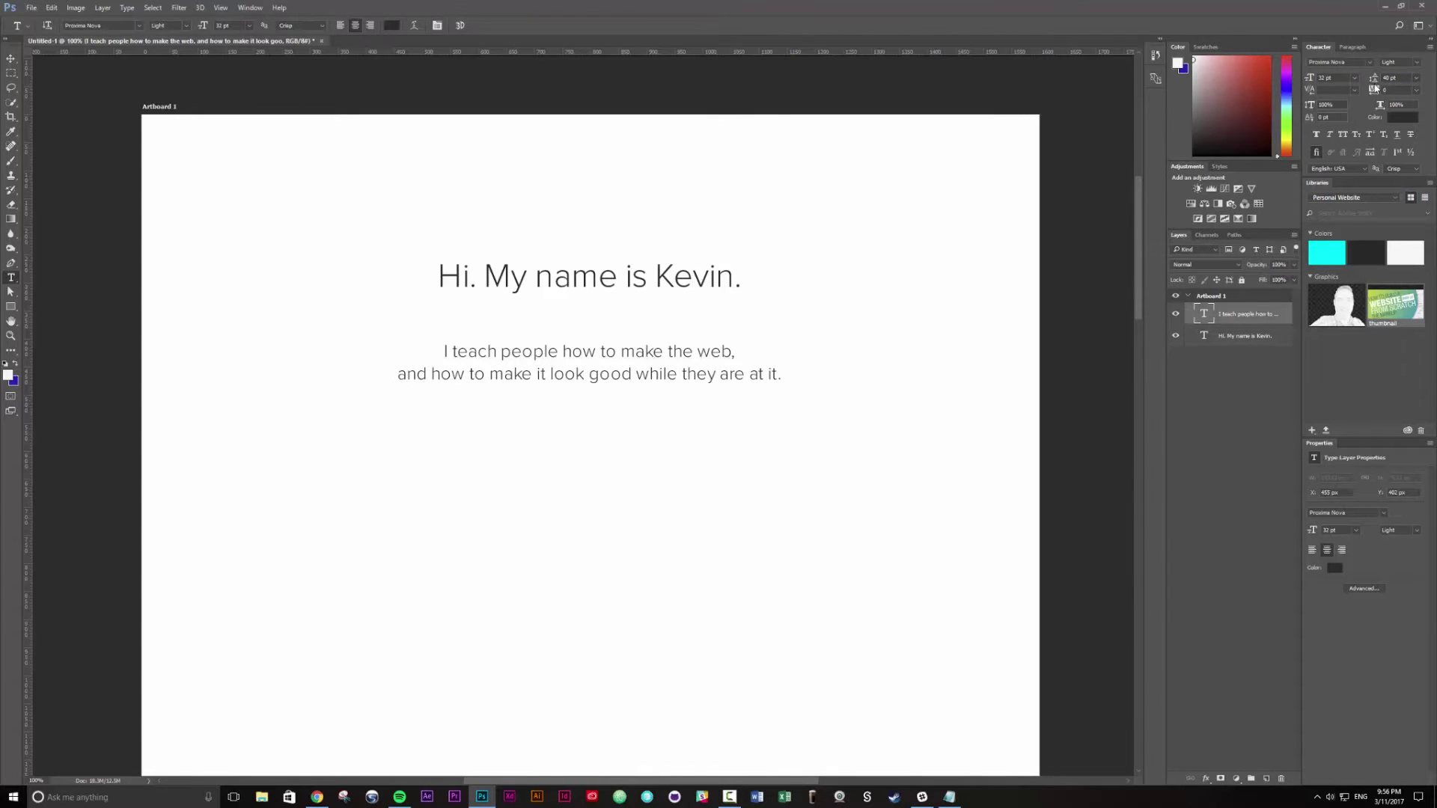
{"action": "key", "text": "ctrl+t"}
{"action": "left_click_drag", "start_coordinate": [783, 389], "coordinate": [760, 382]}
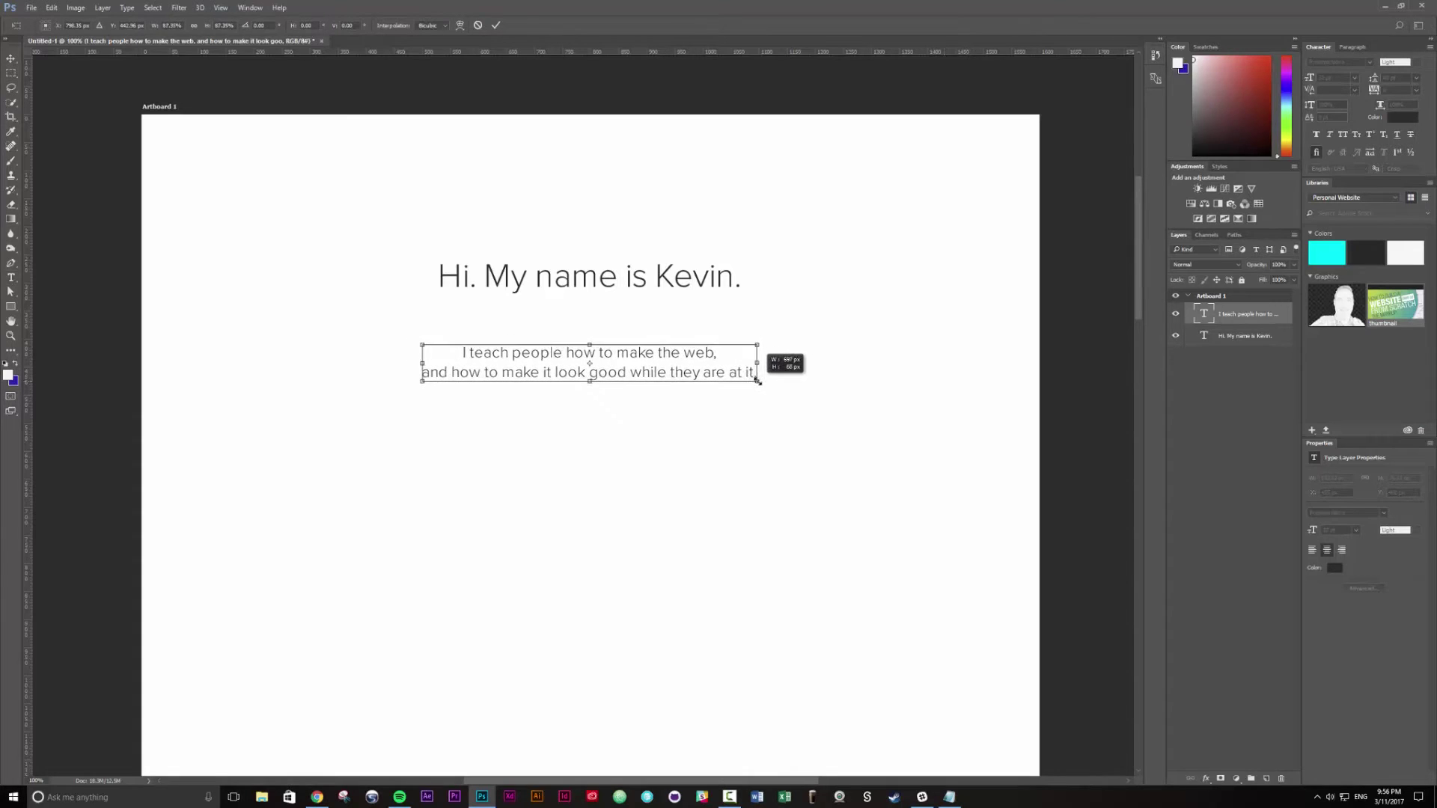
{"action": "key", "text": "Return"}
Place the library's Me portrait on the artboard, move its layer beneath both text layers and adjust its position.
{"action": "left_click_drag", "start_coordinate": [576, 215], "coordinate": [580, 217]}
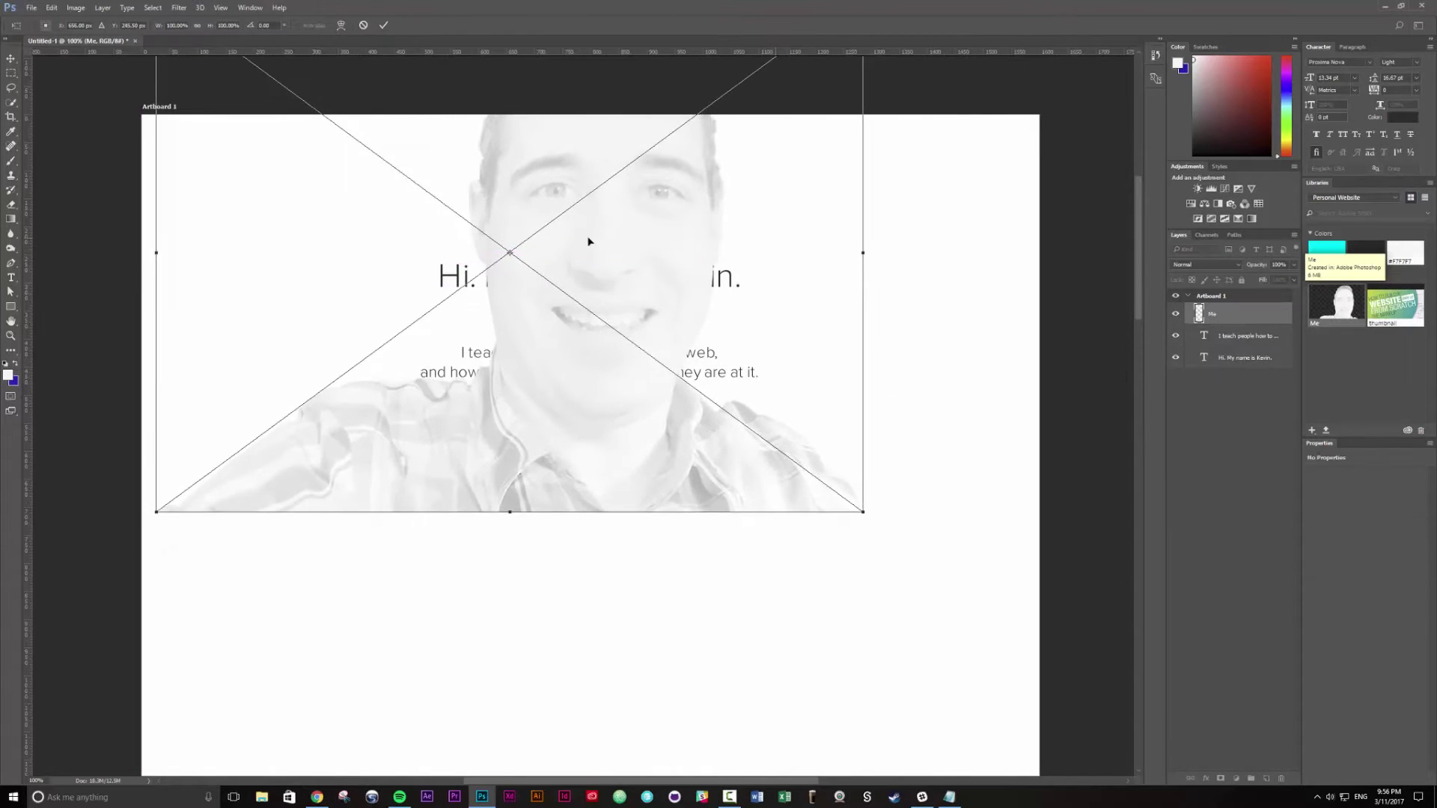
{"action": "key", "text": "Return"}
{"action": "left_click_drag", "start_coordinate": [1237, 313], "coordinate": [1237, 358]}
{"action": "key", "text": "v"}
{"action": "left_click_drag", "start_coordinate": [822, 465], "coordinate": [821, 458]}
Move the greeting and tagline up together and fine-tune the portrait's position behind them.
{"action": "left_click", "coordinate": [669, 371], "text": "ctrl"}
{"action": "left_click", "coordinate": [698, 281], "text": "ctrl+shift"}
{"action": "left_click_drag", "start_coordinate": [697, 282], "coordinate": [697, 266]}
{"action": "left_click", "coordinate": [779, 455], "text": "ctrl"}
{"action": "left_click_drag", "start_coordinate": [778, 455], "coordinate": [779, 447]}
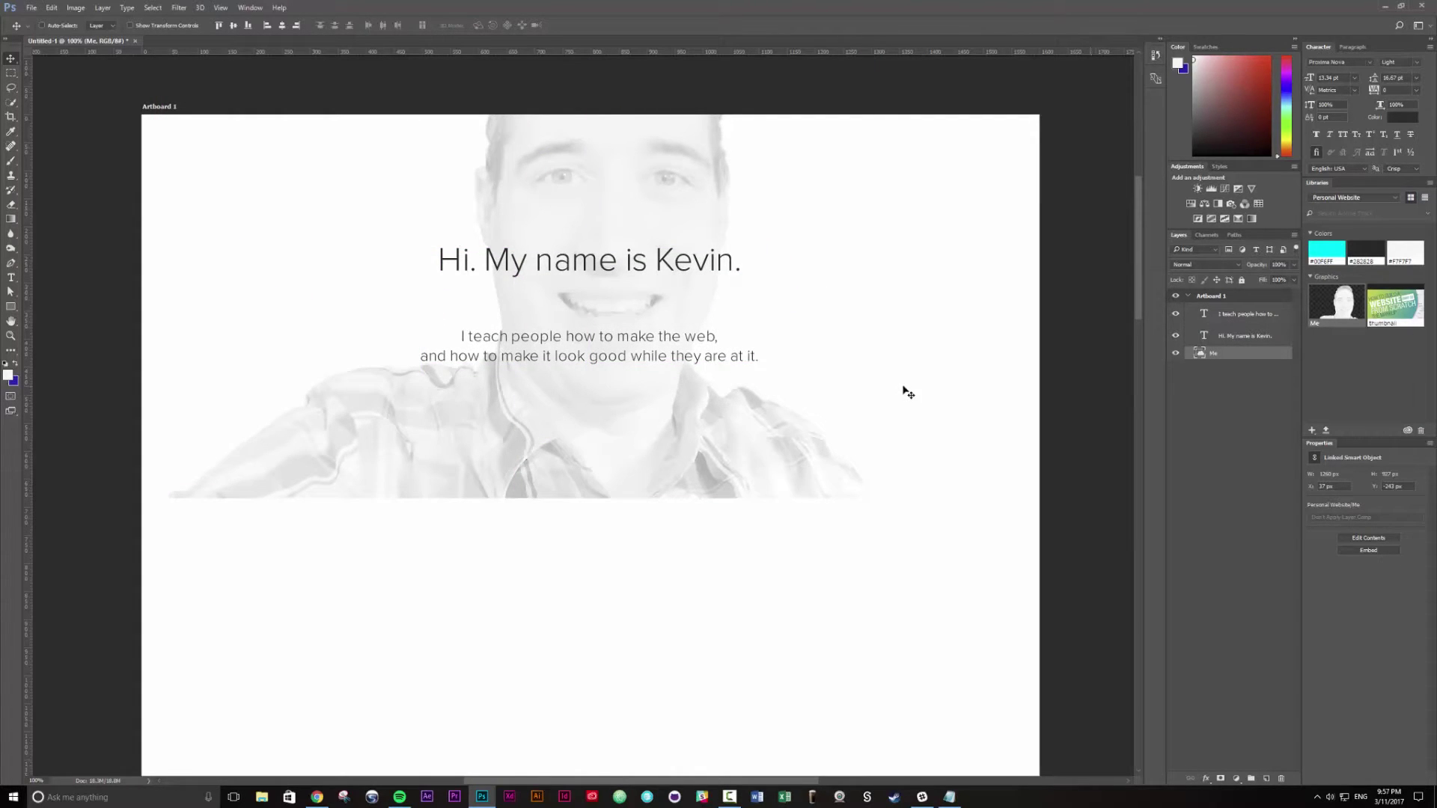
{"action": "left_click_drag", "start_coordinate": [906, 389], "coordinate": [892, 380]}
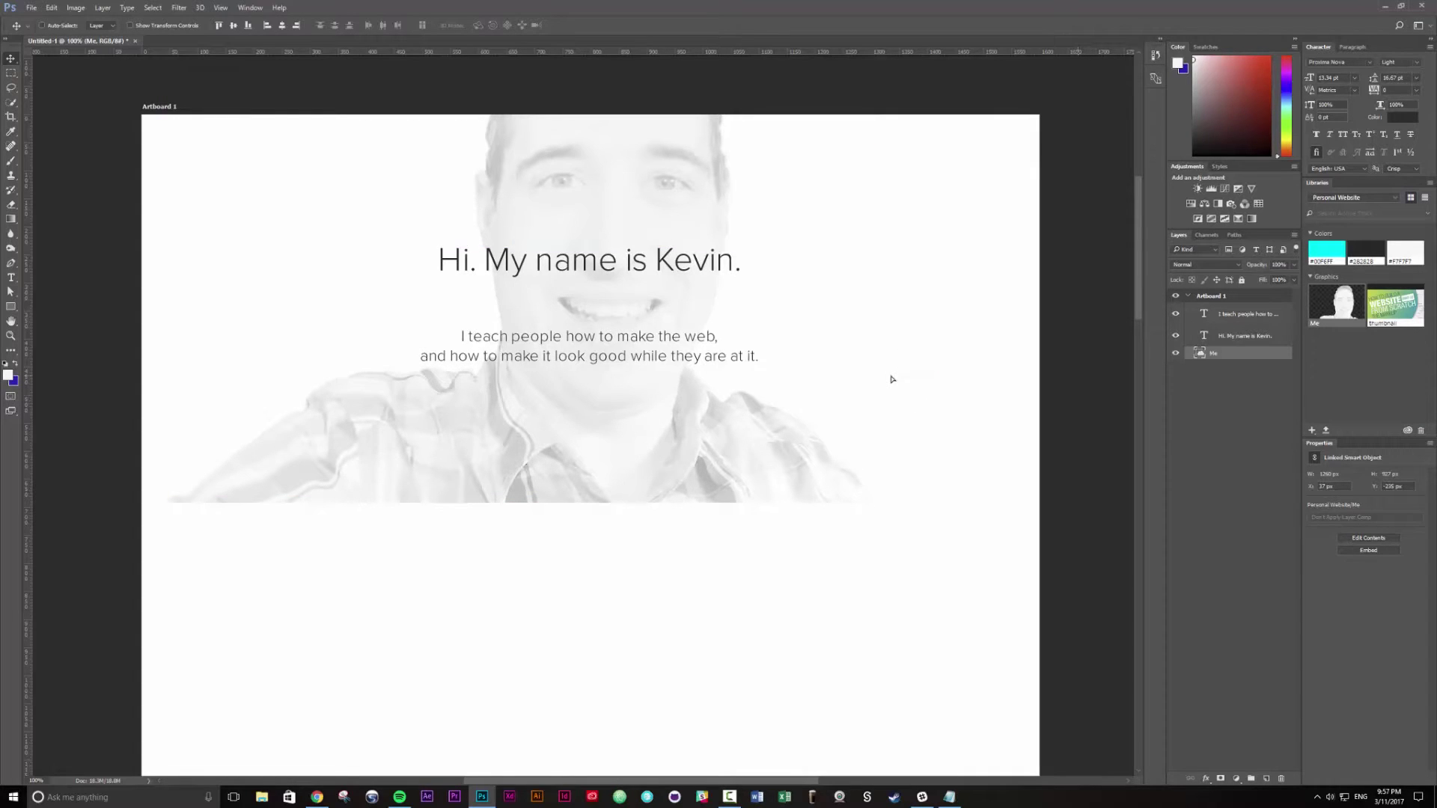
Set the colour of both the greeting and tagline text layers to 444444.
{"action": "left_click", "coordinate": [1233, 333]}
{"action": "left_click", "coordinate": [1236, 315], "text": "shift"}
{"action": "left_click", "coordinate": [11, 291]}
{"action": "left_click", "coordinate": [11, 279]}
{"action": "left_click", "coordinate": [364, 26]}
{"action": "mouse_move", "coordinate": [563, 275]}
{"action": "left_mouse_down"}
{"action": "mouse_move", "coordinate": [525, 316]}
{"action": "mouse_move", "coordinate": [548, 272]}
{"action": "mouse_move", "coordinate": [526, 322]}
{"action": "mouse_move", "coordinate": [596, 266]}
{"action": "mouse_move", "coordinate": [560, 266]}
{"action": "left_mouse_up"}
{"action": "left_click", "coordinate": [716, 225]}
{"action": "left_click", "coordinate": [792, 155]}
{"action": "left_click", "coordinate": [1403, 117]}
{"action": "left_click_drag", "start_coordinate": [577, 196], "coordinate": [557, 153]}
{"action": "left_click", "coordinate": [822, 156]}
{"action": "left_click", "coordinate": [1402, 118]}
{"action": "type", "text": "444444"}
{"action": "key", "text": "Return"}
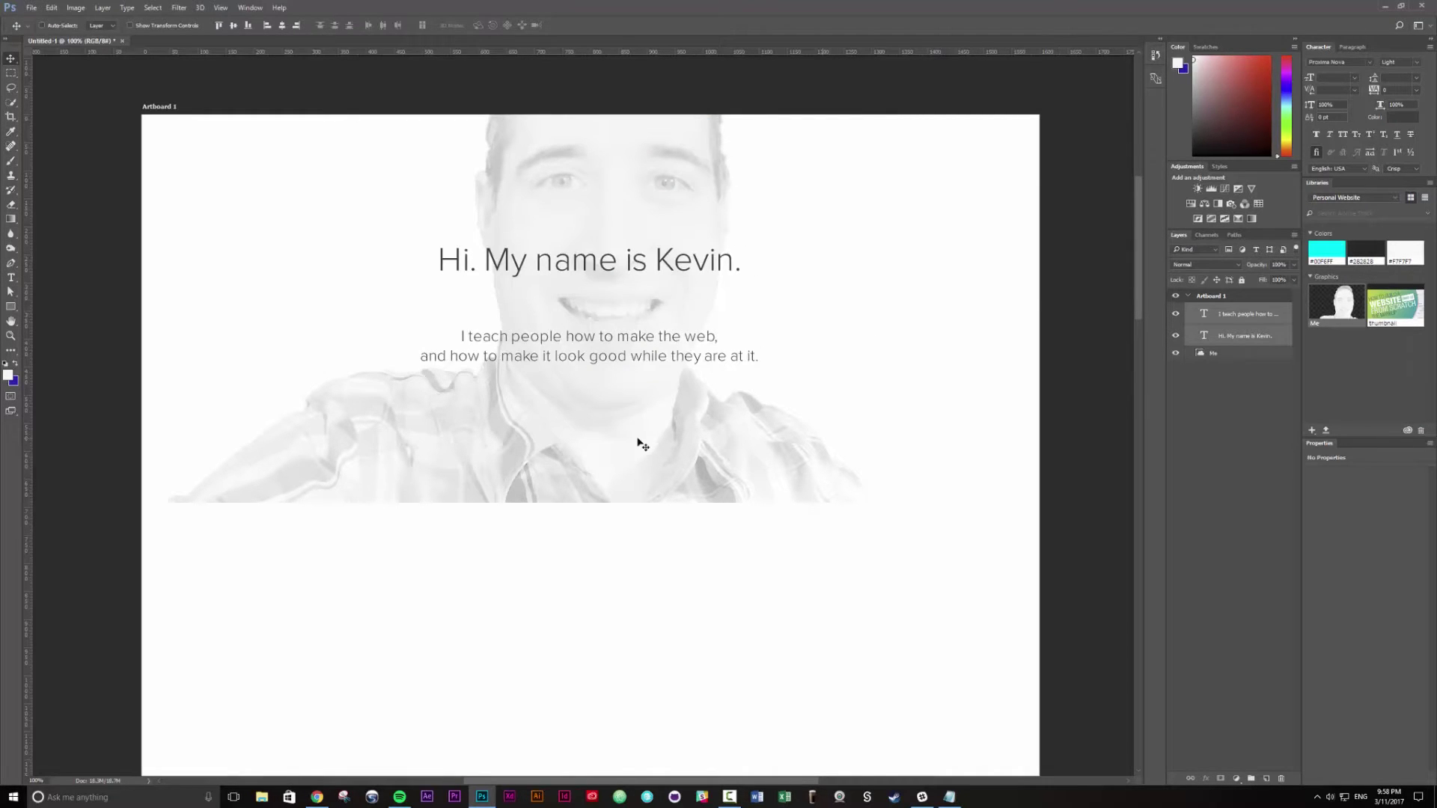
Place the library's thumbnail graphic below the tagline, scale it to about 440 px wide and centre it horizontally on the artboard.
{"action": "left_click_drag", "start_coordinate": [1396, 306], "coordinate": [550, 488]}
{"action": "left_click_drag", "start_coordinate": [911, 286], "coordinate": [674, 429]}
{"action": "left_click_drag", "start_coordinate": [649, 443], "coordinate": [695, 477]}
{"action": "key", "text": "Return"}
{"action": "key", "text": "ctrl+a"}
{"action": "left_click", "coordinate": [282, 26]}
Draw a rectangle around the greeting, move its layer beneath the text and fill it with the library's cyan colour.
{"action": "scroll", "coordinate": [733, 507], "scroll_direction": "down", "scroll_amount": 1}
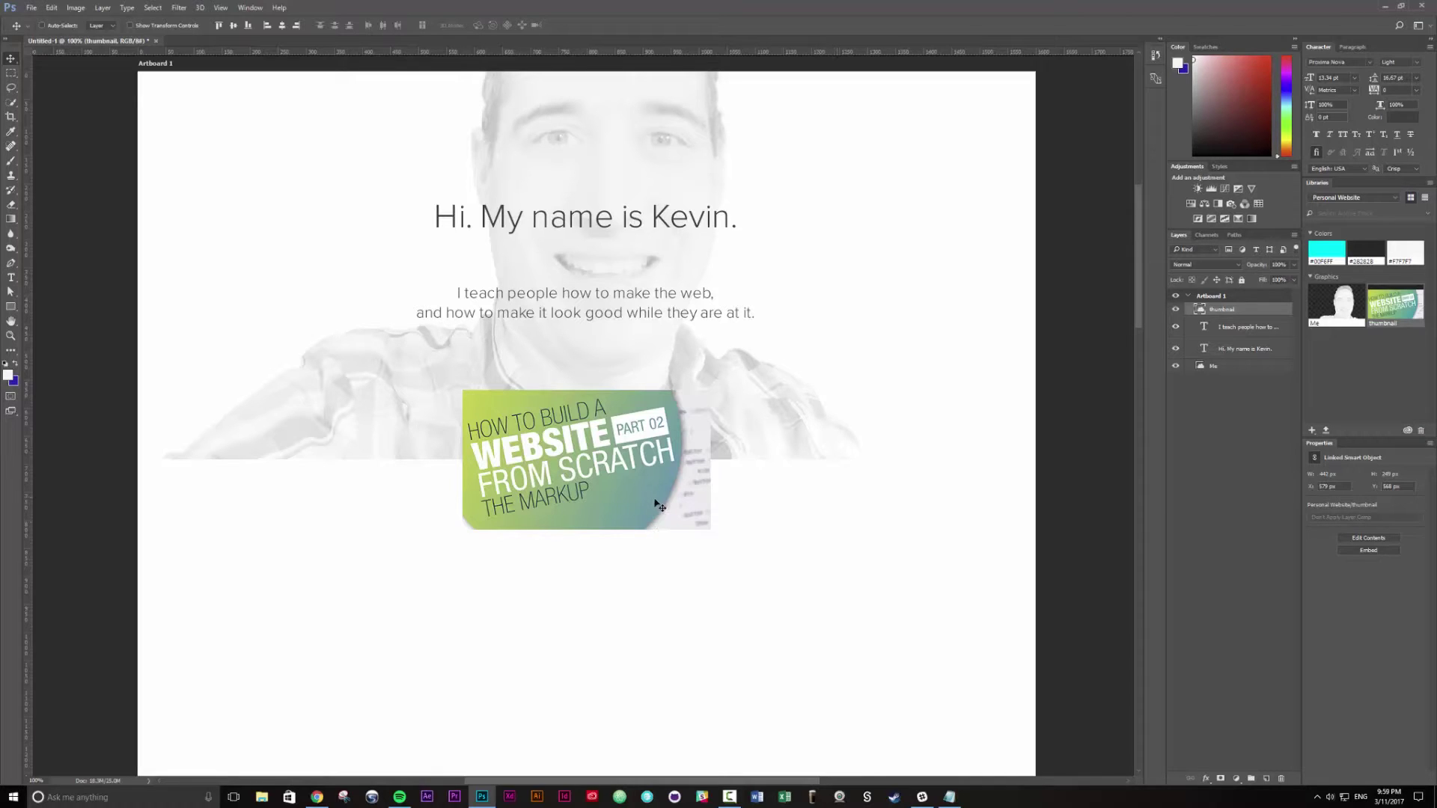
{"action": "scroll", "coordinate": [719, 598], "scroll_direction": "down", "scroll_amount": 1}
{"action": "scroll", "coordinate": [621, 389], "scroll_direction": "up", "scroll_amount": 2}
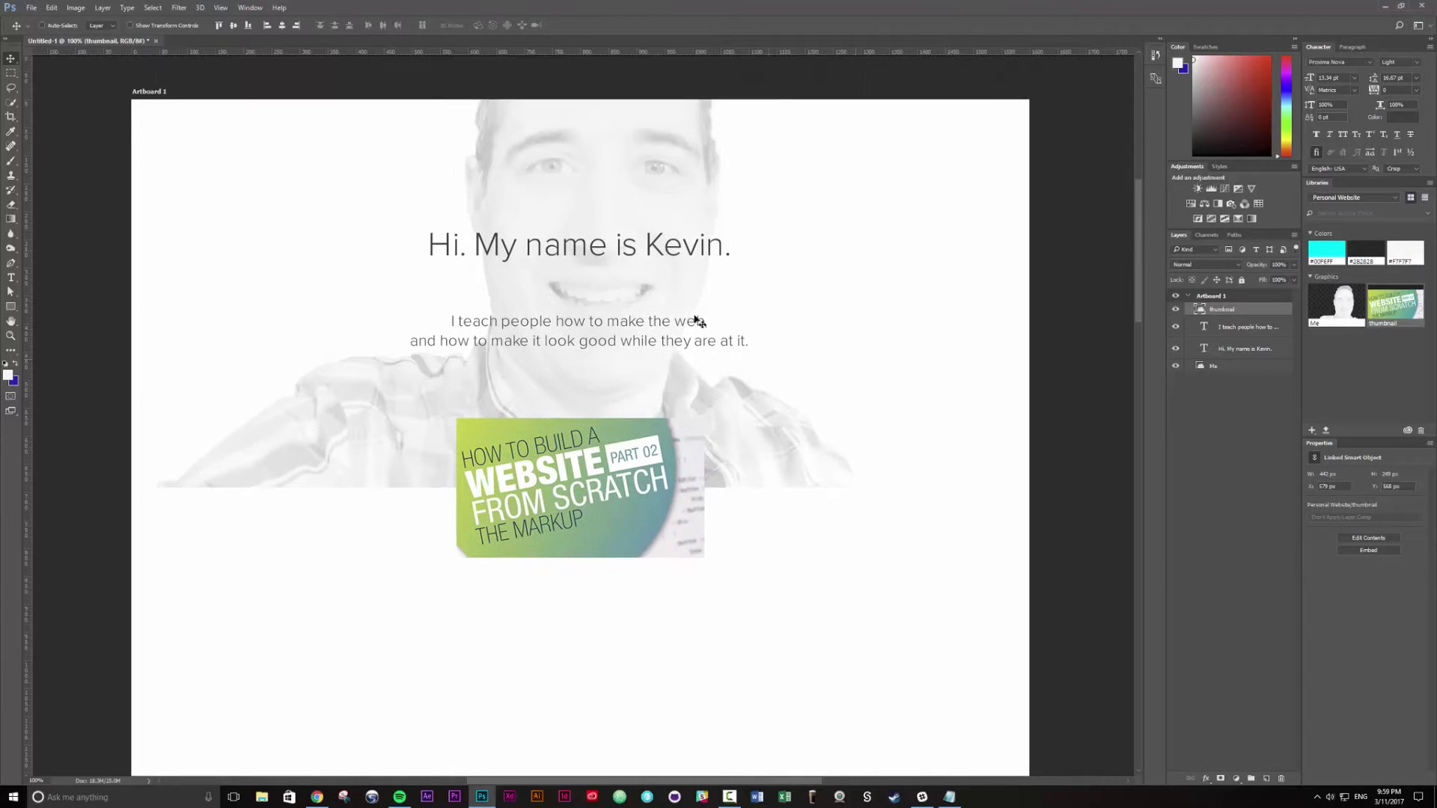
{"action": "key", "text": "u"}
{"action": "left_click_drag", "start_coordinate": [365, 207], "coordinate": [768, 286]}
{"action": "left_click_drag", "start_coordinate": [1238, 315], "coordinate": [1264, 379]}
{"action": "left_click", "coordinate": [1326, 251]}
Reposition the cyan rectangle around the greeting and resize it to about 700 × 140 px.
{"action": "key", "text": "v"}
{"action": "left_click_drag", "start_coordinate": [1093, 270], "coordinate": [1081, 282]}
{"action": "key", "text": "ctrl+t"}
{"action": "left_click_drag", "start_coordinate": [352, 260], "coordinate": [363, 266]}
{"action": "key", "text": "Return"}
{"action": "left_click_drag", "start_coordinate": [249, 250], "coordinate": [229, 264]}
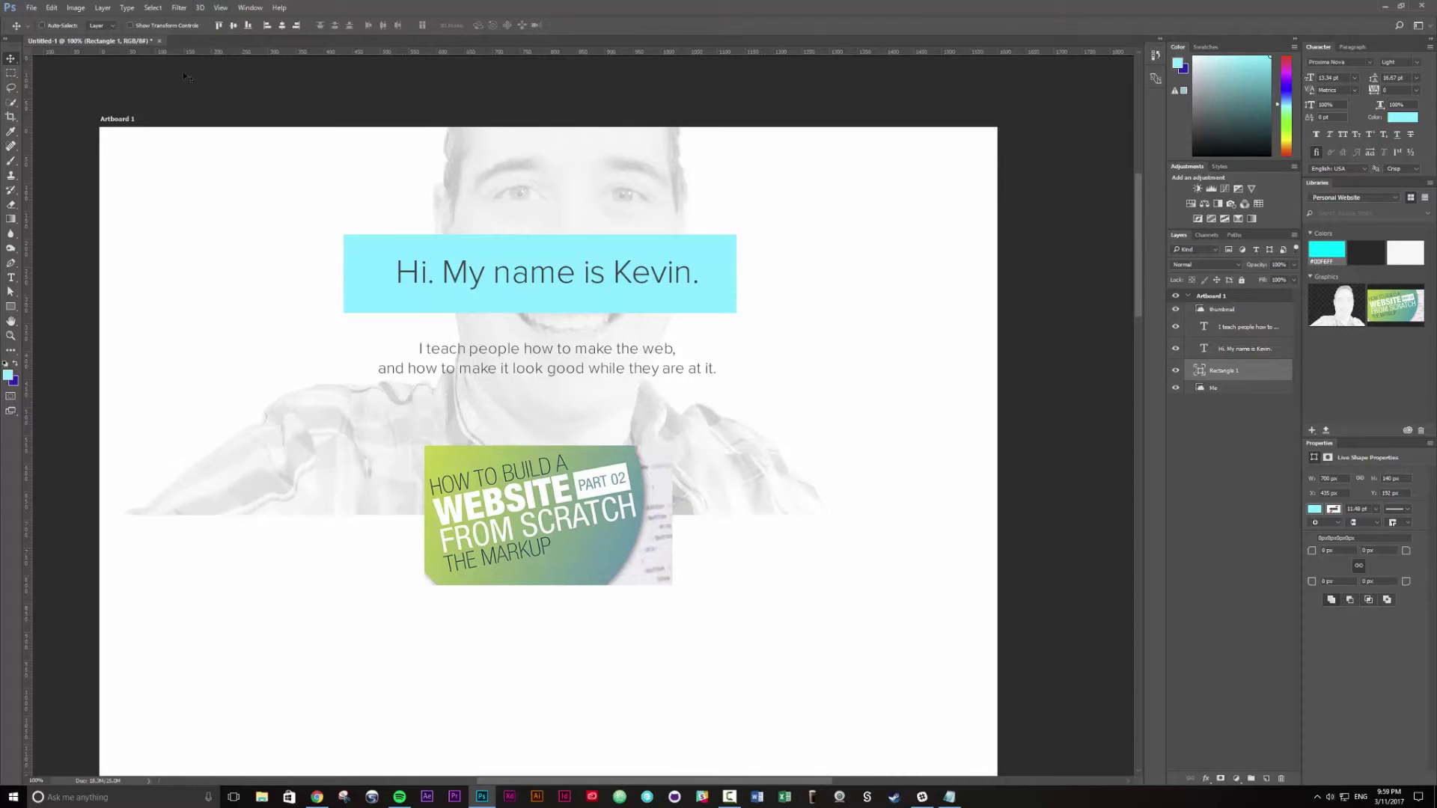
Try out different blend modes on the cyan rectangle and restore it to Normal.
{"action": "key", "text": "shift+plus"}
{"action": "key", "text": "shift+plus"}
{"action": "key", "text": "shift+plus"}
{"action": "key", "text": "shift+plus"}
{"action": "key", "text": "shift+plus"}
{"action": "key", "text": "shift+plus"}
{"action": "key", "text": "shift+plus"}
{"action": "key", "text": "shift+plus"}
{"action": "key", "text": "shift+plus"}
{"action": "key", "text": "shift+plus"}
{"action": "key", "text": "shift+plus"}
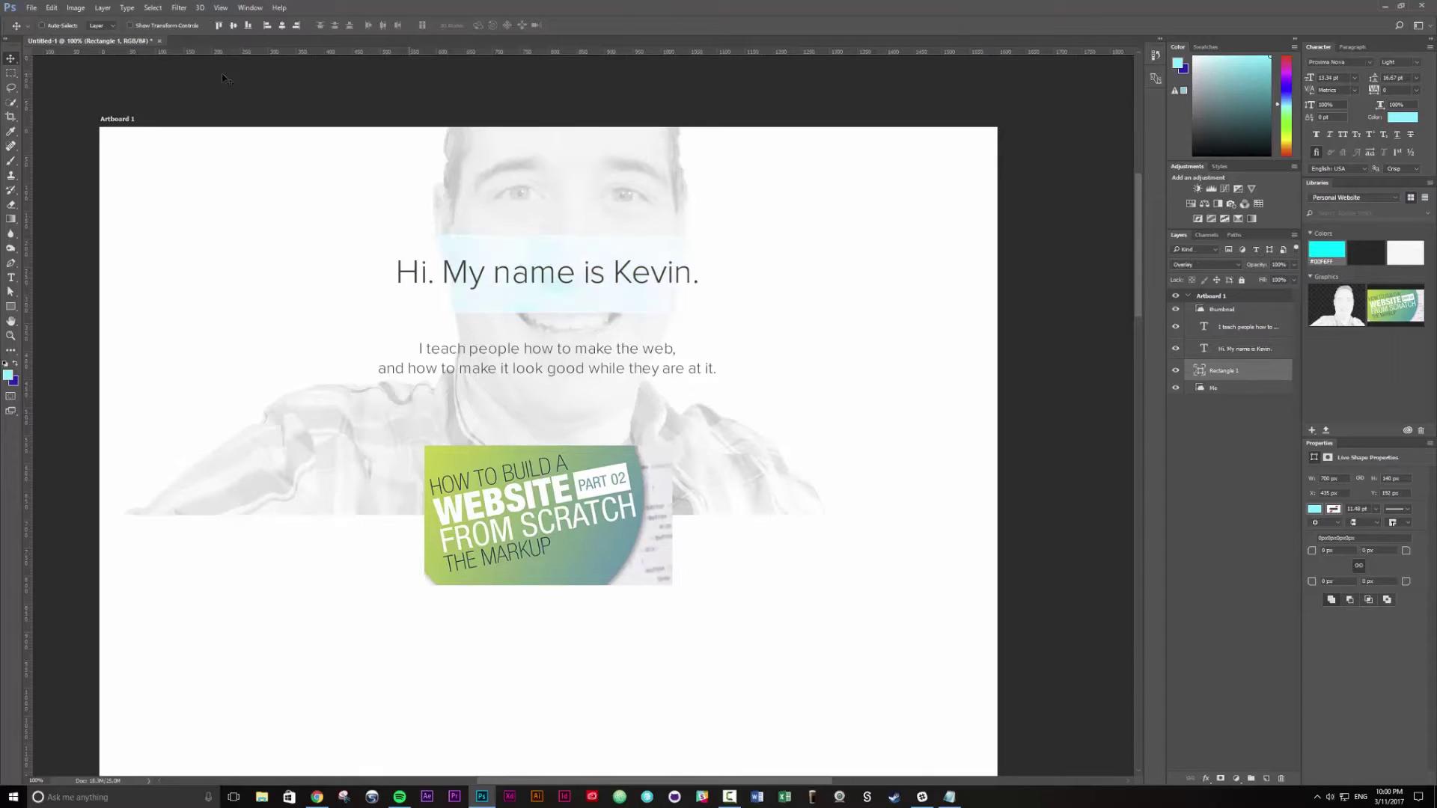
{"action": "key", "text": "shift+plus"}
{"action": "key", "text": "shift+plus"}
{"action": "key", "text": "shift+plus"}
{"action": "key", "text": "shift+plus"}
{"action": "key", "text": "shift+plus"}
{"action": "key", "text": "shift+plus"}
{"action": "key", "text": "shift+plus"}
{"action": "key", "text": "shift+plus"}
{"action": "key", "text": "shift+plus"}
{"action": "key", "text": "shift+plus"}
{"action": "key", "text": "shift+plus"}
{"action": "key", "text": "shift+plus"}
{"action": "key", "text": "shift+plus"}
{"action": "key", "text": "shift+plus"}
{"action": "key", "text": "shift+plus"}
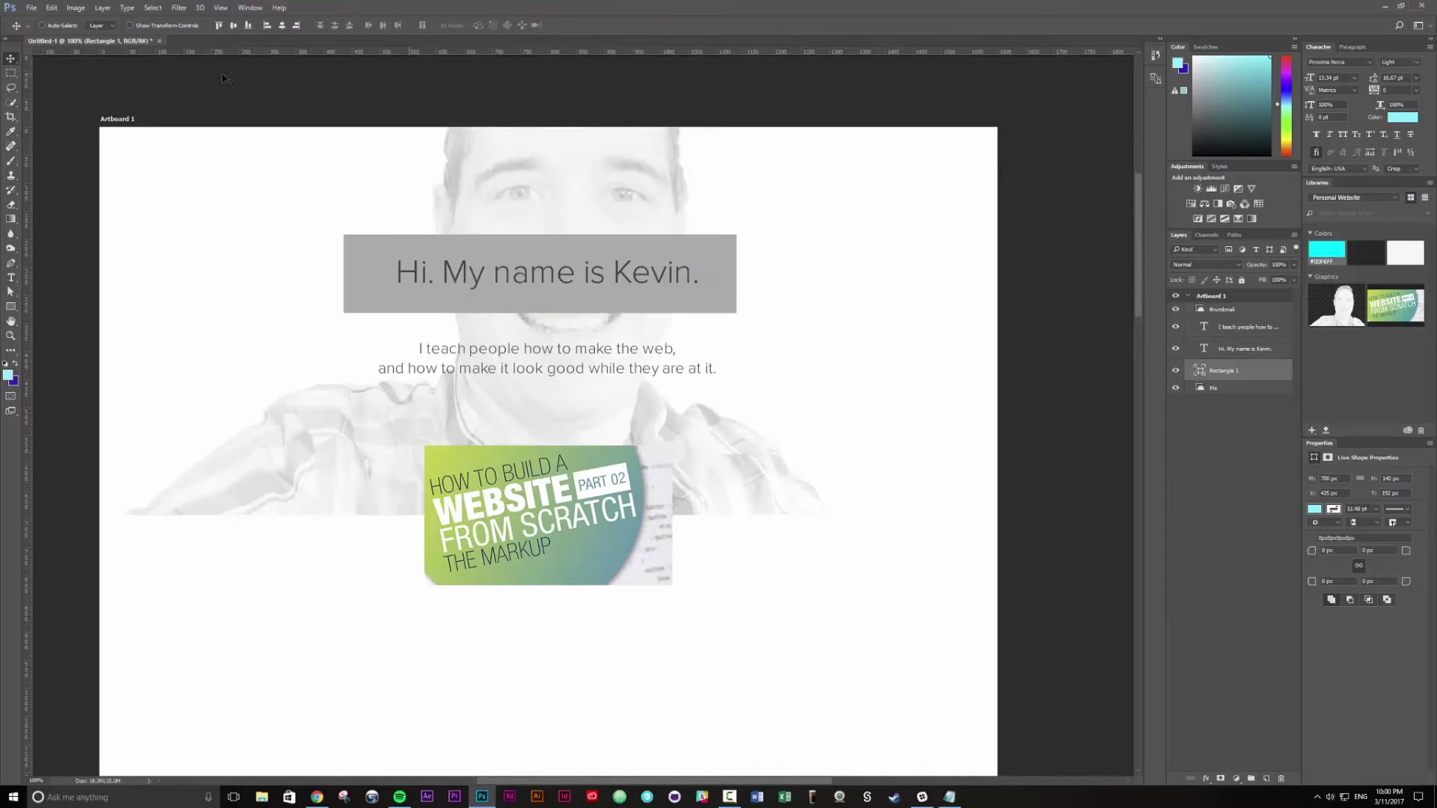
{"action": "left_click", "coordinate": [1218, 265]}
{"action": "left_click", "coordinate": [1199, 300]}
{"action": "left_click", "coordinate": [1203, 265]}
{"action": "left_click", "coordinate": [1199, 341]}
{"action": "left_click", "coordinate": [1203, 265]}
{"action": "left_click", "coordinate": [1199, 375]}
{"action": "left_click", "coordinate": [1196, 302]}
{"action": "left_click", "coordinate": [1200, 265]}
{"action": "left_click", "coordinate": [1187, 276]}
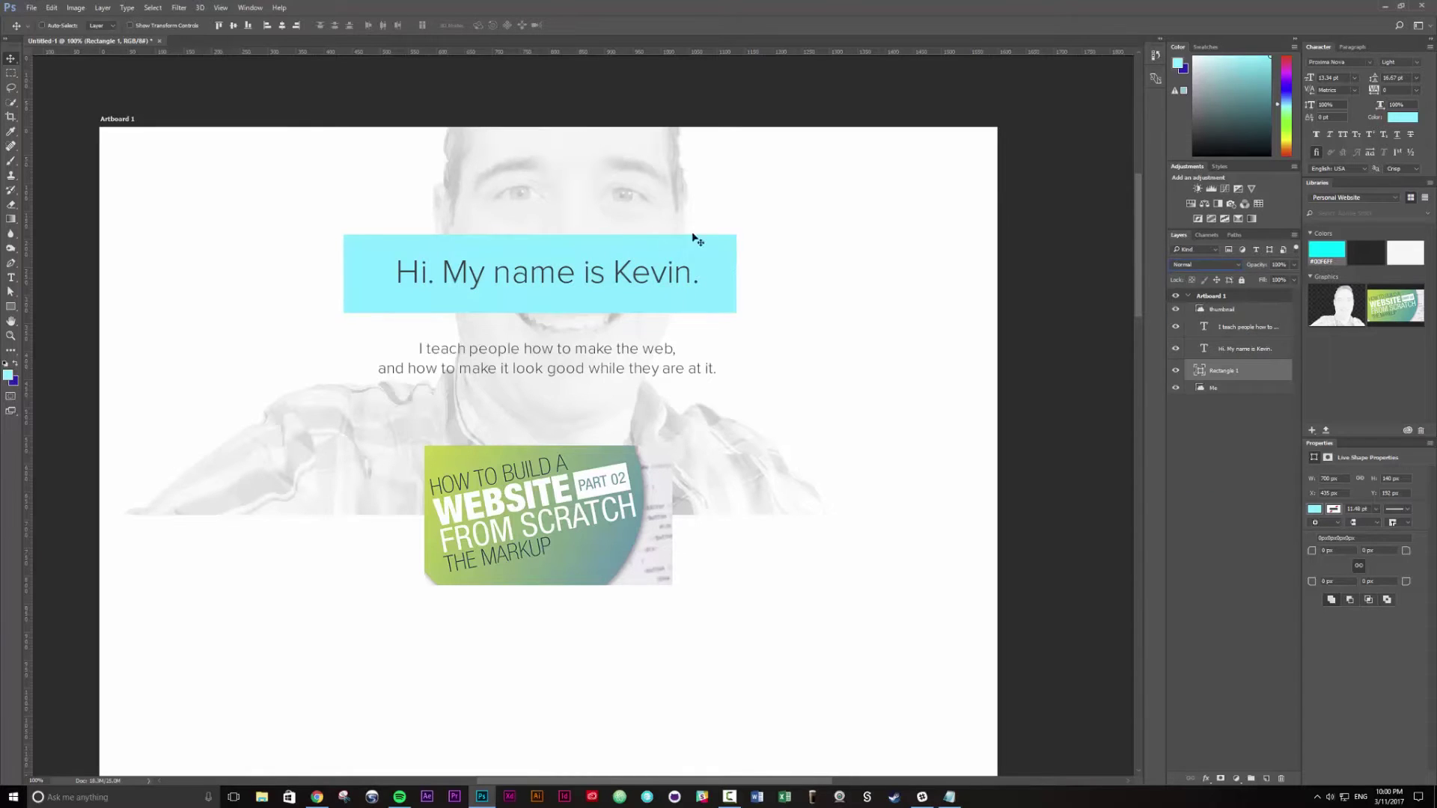
Remove the rectangle's fill and give it a cyan stroke with a width of 4.
{"action": "key", "text": "m"}
{"action": "key", "text": "v"}
{"action": "key", "text": "a"}
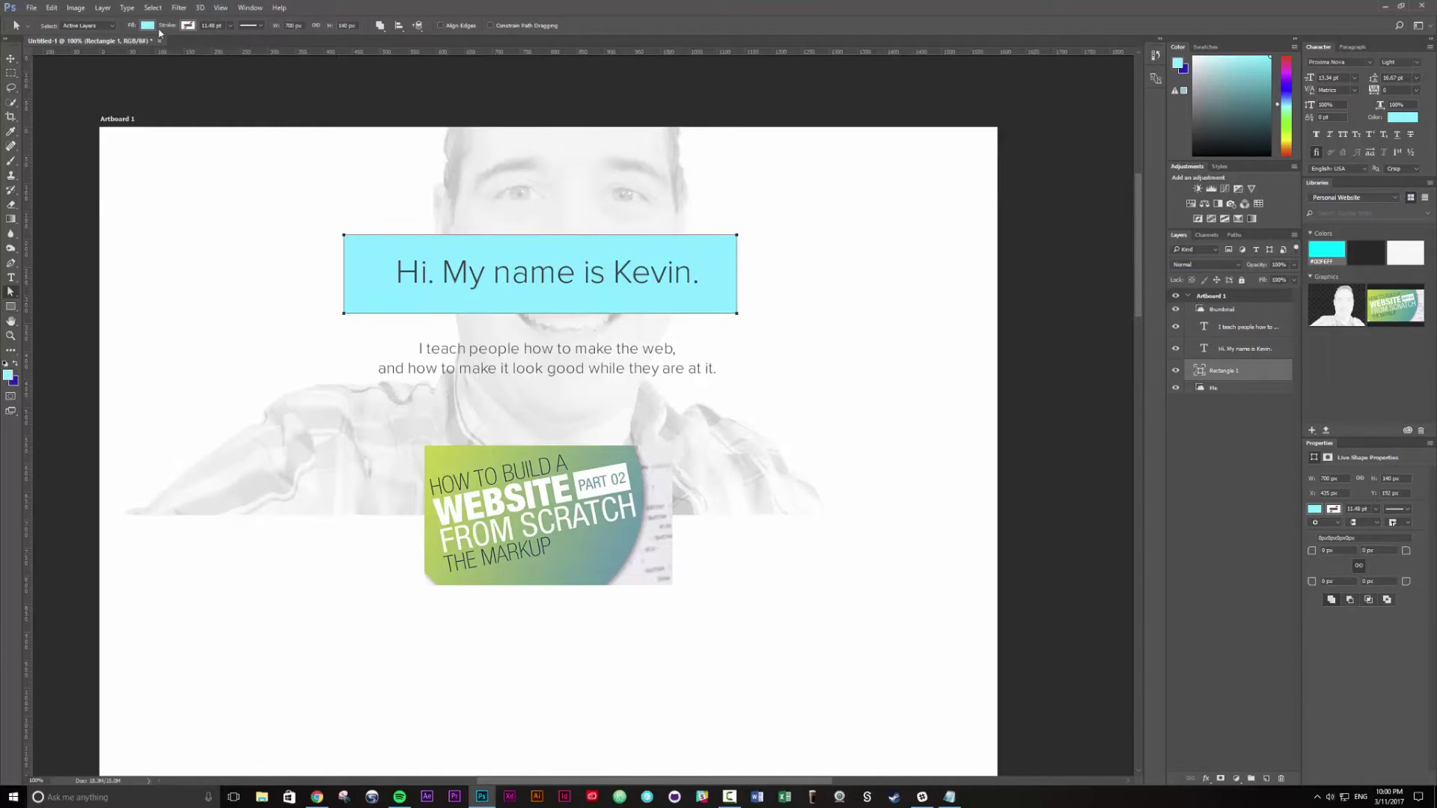
{"action": "left_click", "coordinate": [147, 25]}
{"action": "left_click", "coordinate": [99, 47]}
{"action": "left_click", "coordinate": [188, 25]}
{"action": "left_click", "coordinate": [146, 84]}
{"action": "left_click_drag", "start_coordinate": [227, 25], "coordinate": [202, 26]}
{"action": "type", "text": "4"}
{"action": "key", "text": "Return"}
Shrink the outlined rectangle to frame the greeting more tightly and centre it horizontally on the artboard.
{"action": "key", "text": "v"}
{"action": "key", "text": "ctrl+t"}
{"action": "key", "text": "Return"}
{"action": "left_click_drag", "start_coordinate": [737, 313], "coordinate": [738, 275]}
{"action": "key", "text": "ctrl+a"}
{"action": "left_click", "coordinate": [282, 27]}
{"action": "key", "text": "ctrl+d"}
{"action": "key", "text": "ctrl+t"}
{"action": "key", "text": "Return"}
Move the portrait slightly up behind the outlined greeting.
{"action": "left_click_drag", "start_coordinate": [638, 207], "coordinate": [634, 181]}
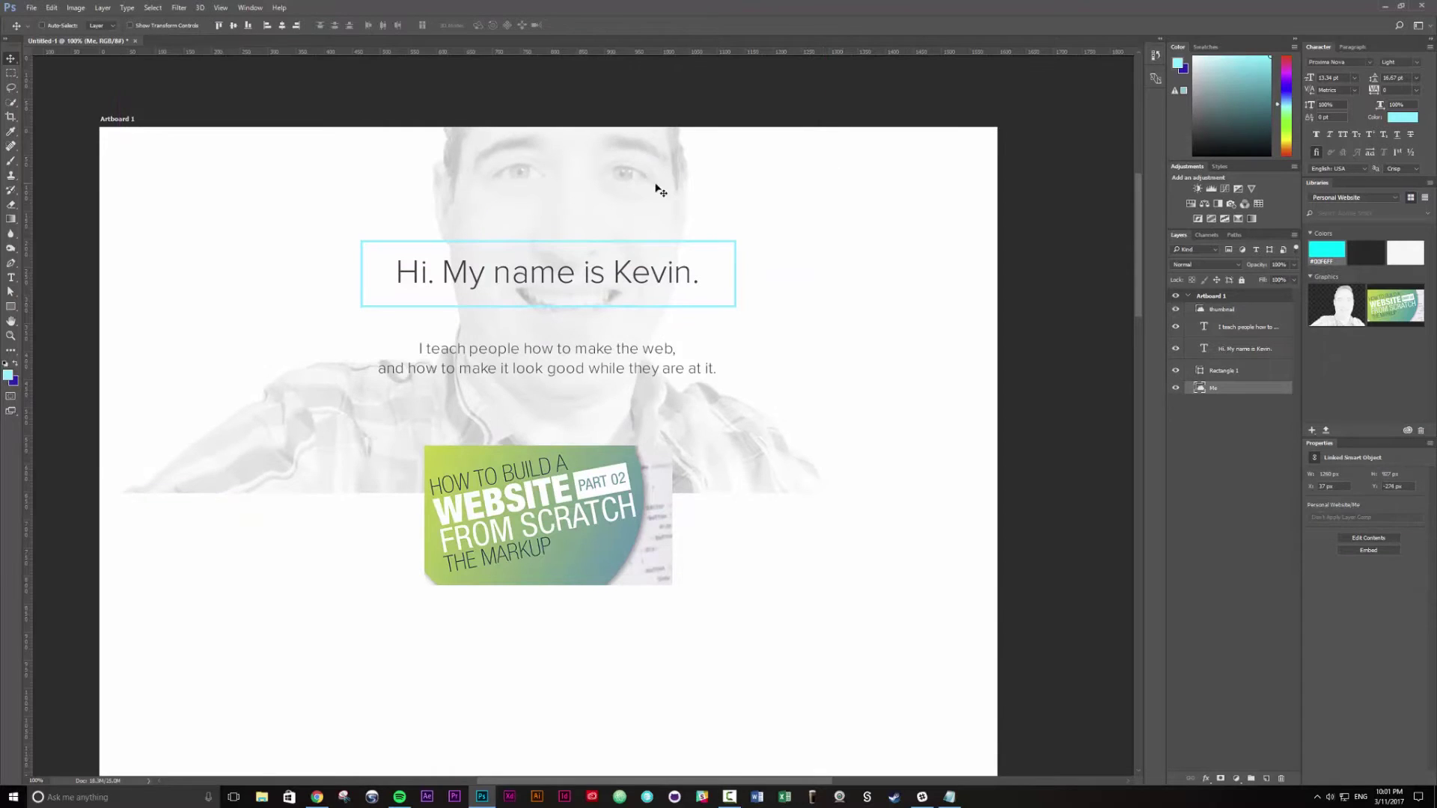
Scale the portrait down slightly behind the greeting, keeping it against the artboard's upper edge.
{"action": "left_click", "coordinate": [730, 797]}
{"action": "left_click", "coordinate": [729, 797]}
{"action": "key", "text": "ctrl+t"}
{"action": "left_click_drag", "start_coordinate": [822, 359], "coordinate": [800, 362]}
{"action": "left_click_drag", "start_coordinate": [804, 491], "coordinate": [728, 421]}
{"action": "key", "text": "Return"}
Scale down the greeting text and its cyan outline rectangle slightly around their centres.
{"action": "left_click", "coordinate": [676, 276]}
{"action": "key", "text": "ctrl+t"}
{"action": "left_click_drag", "start_coordinate": [700, 255], "coordinate": [730, 244]}
{"action": "key", "text": "Return"}
{"action": "left_click", "coordinate": [735, 244], "text": "ctrl"}
{"action": "key", "text": "ctrl+t"}
{"action": "key", "text": "Return"}
Move the video thumbnail up closer to the tagline.
{"action": "scroll", "coordinate": [616, 337], "scroll_direction": "down", "scroll_amount": 1}
{"action": "left_click_drag", "start_coordinate": [652, 553], "coordinate": [653, 508]}
{"action": "left_click_drag", "start_coordinate": [554, 393], "coordinate": [573, 429]}
Enlarge the portrait slightly and reposition it behind the outlined greeting.
{"action": "left_click", "coordinate": [737, 431], "text": "ctrl"}
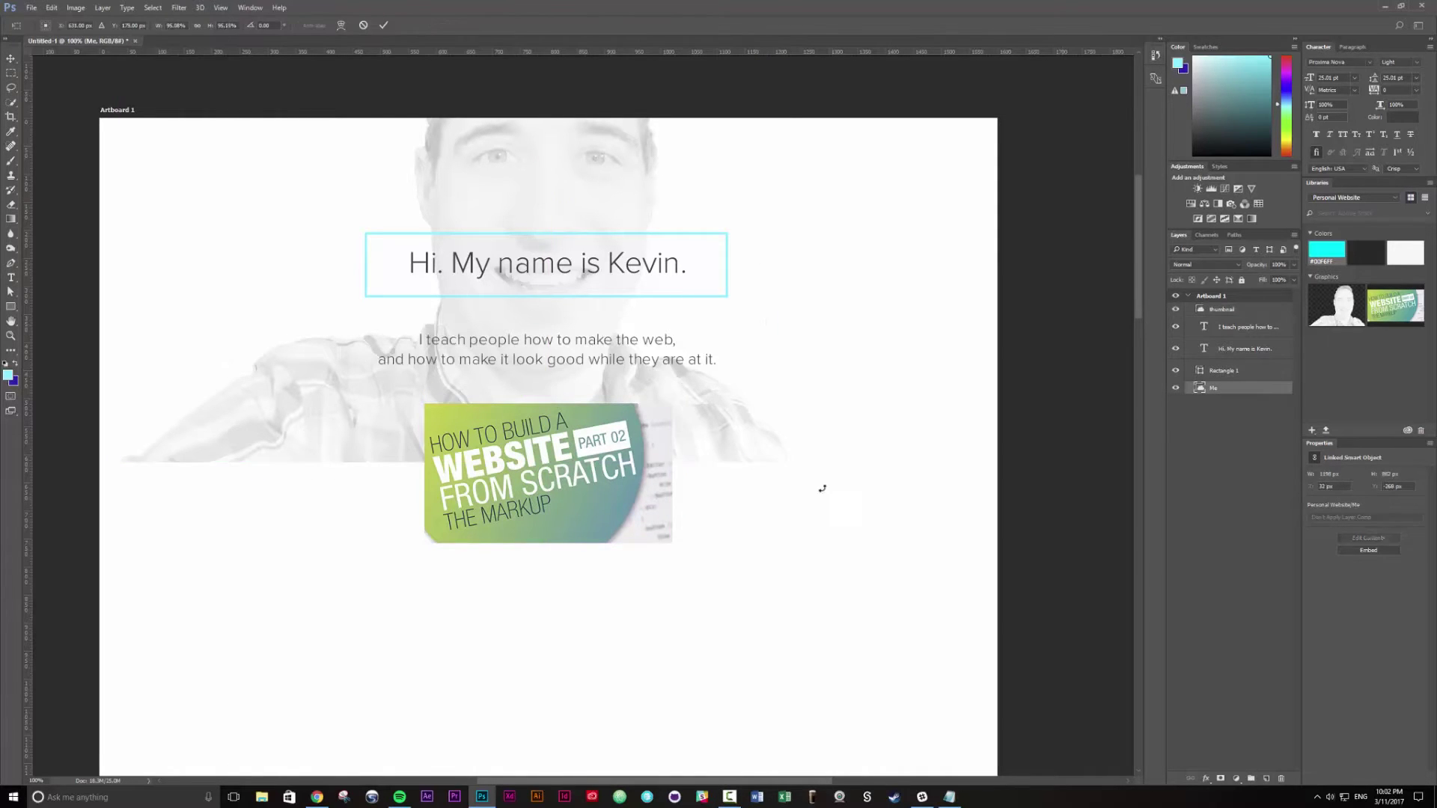
{"action": "key", "text": "ctrl+t"}
{"action": "left_click_drag", "start_coordinate": [788, 463], "coordinate": [815, 481]}
{"action": "key", "text": "Return"}
{"action": "left_click_drag", "start_coordinate": [644, 148], "coordinate": [620, 165]}
{"action": "left_click_drag", "start_coordinate": [630, 234], "coordinate": [799, 385]}
Shrink the video thumbnail slightly and keep it centred under the tagline.
{"action": "left_click_drag", "start_coordinate": [651, 526], "coordinate": [652, 515]}
{"action": "key", "text": "ctrl+t"}
{"action": "left_click_drag", "start_coordinate": [672, 393], "coordinate": [688, 331]}
{"action": "key", "text": "Return"}
Nudge the tagline up and lower the portrait layer's opacity to 60%.
{"action": "left_click", "coordinate": [676, 359], "text": "ctrl"}
{"action": "key", "text": "shift+Up"}
{"action": "left_click", "coordinate": [1237, 389]}
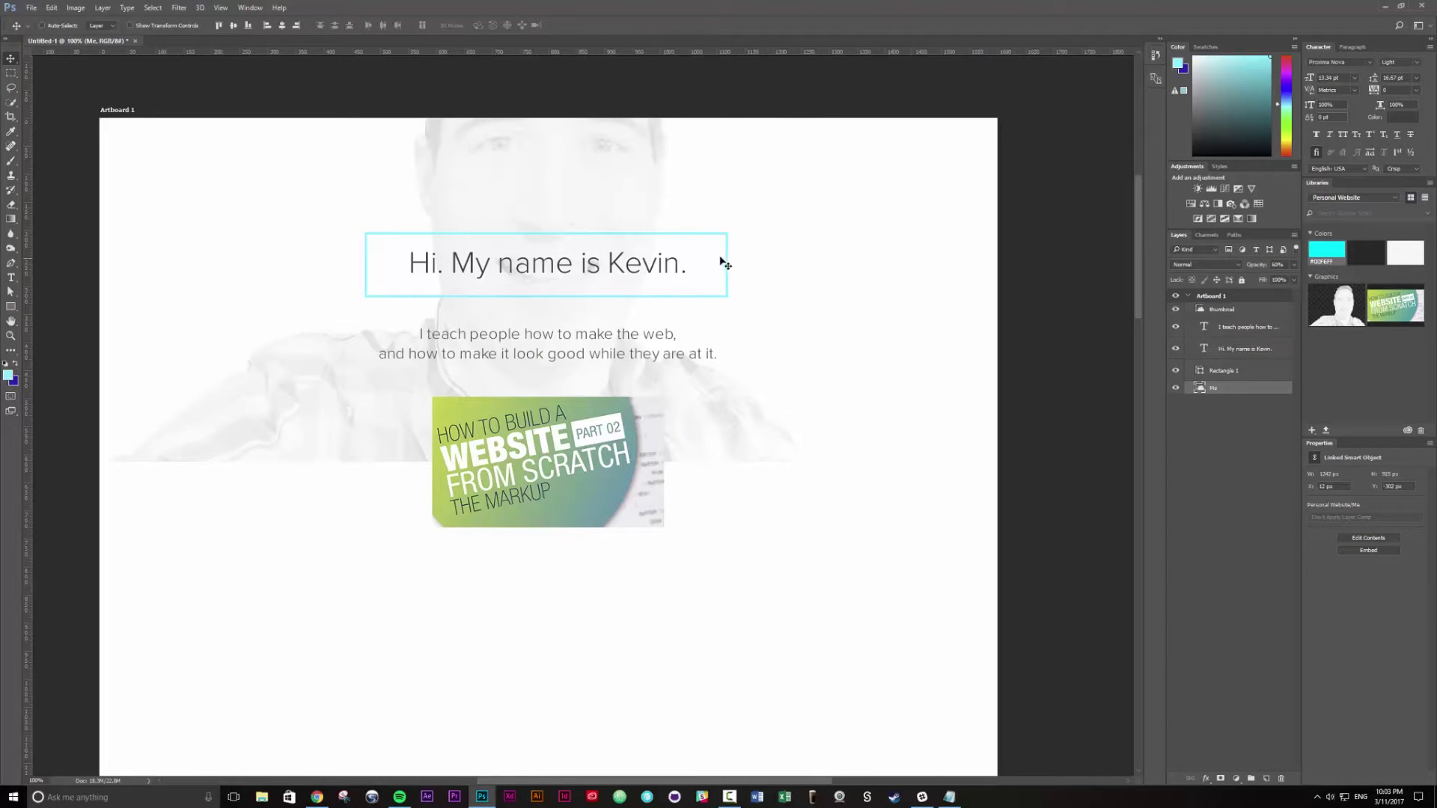
Move the greeting and its outline up together, and nudge the tagline up slightly.
{"action": "left_click", "coordinate": [643, 265], "text": "ctrl"}
{"action": "left_click", "coordinate": [637, 234], "text": "ctrl+shift"}
{"action": "left_click_drag", "start_coordinate": [636, 233], "coordinate": [638, 223]}
{"action": "left_click_drag", "start_coordinate": [646, 357], "coordinate": [641, 354]}
Group the greeting text with its outline rectangle and name the group "My name is".
{"action": "left_click", "coordinate": [1227, 370], "text": "ctrl"}
{"action": "left_click", "coordinate": [620, 255], "text": "ctrl"}
{"action": "left_click", "coordinate": [650, 222], "text": "ctrl+shift"}
{"action": "key", "text": "ctrl+g"}
{"action": "double_click", "coordinate": [1229, 345]}
{"action": "type", "text": "Hi. My name is"}
{"action": "key", "text": "Return"}
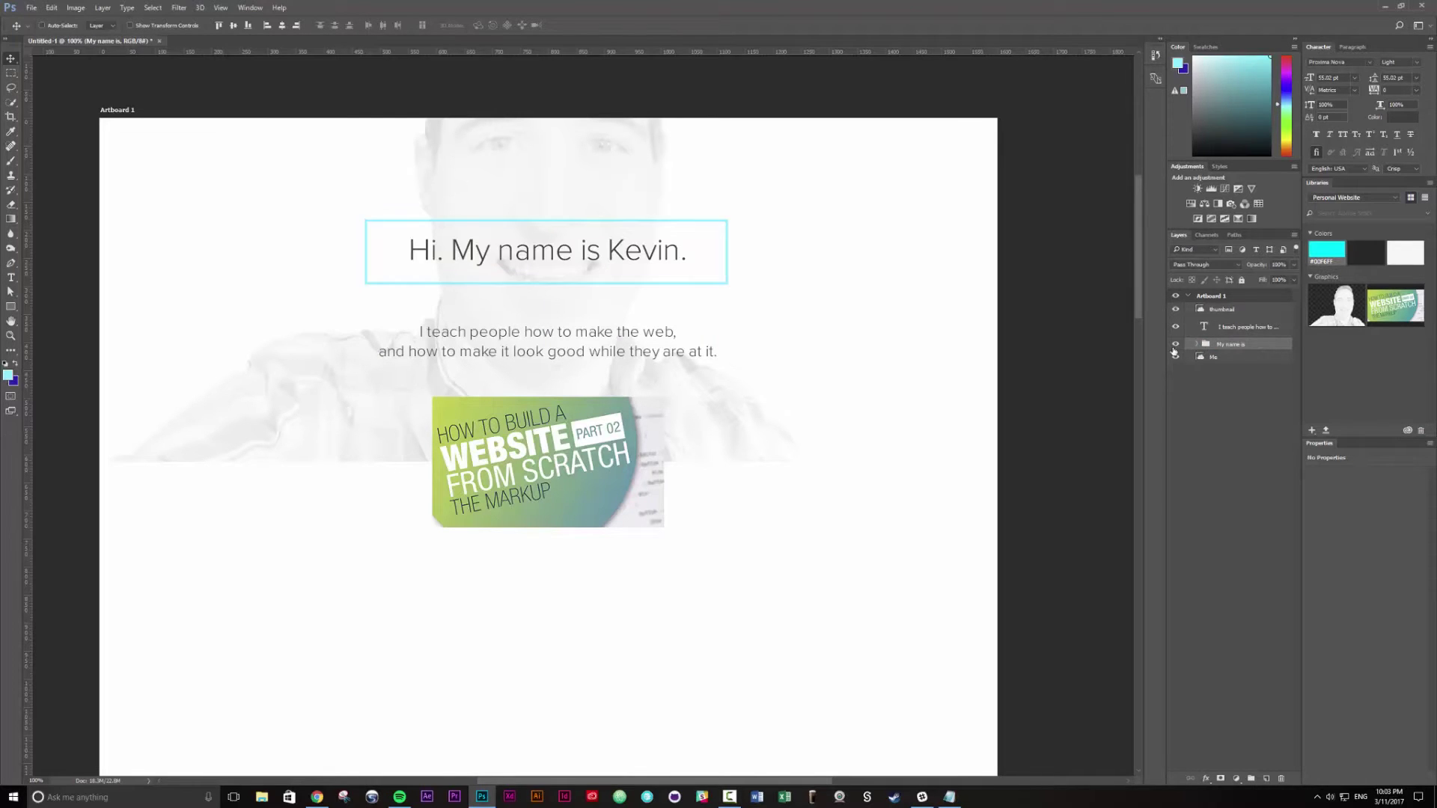
Clean up the break after "classroom." in the Notepad copy, copy the "During the day" paragraph, and return to Photoshop with the Type tool.
{"action": "key", "text": "alt+Tab"}
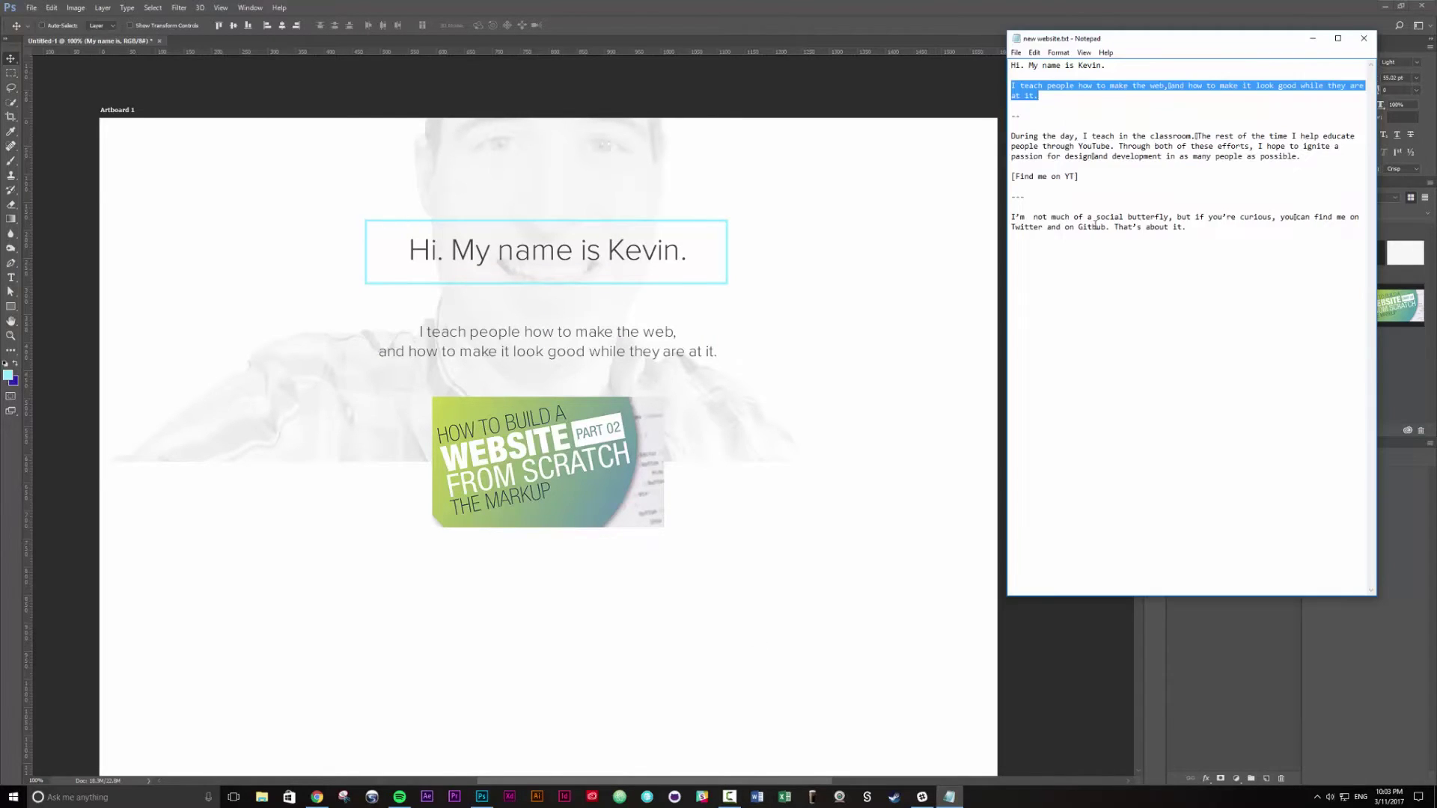
{"action": "left_click", "coordinate": [1200, 137]}
{"action": "key", "text": "BackSpace"}
{"action": "left_click_drag", "start_coordinate": [1337, 160], "coordinate": [1010, 136]}
{"action": "key", "text": "ctrl+c"}
{"action": "key", "text": "alt+Tab"}
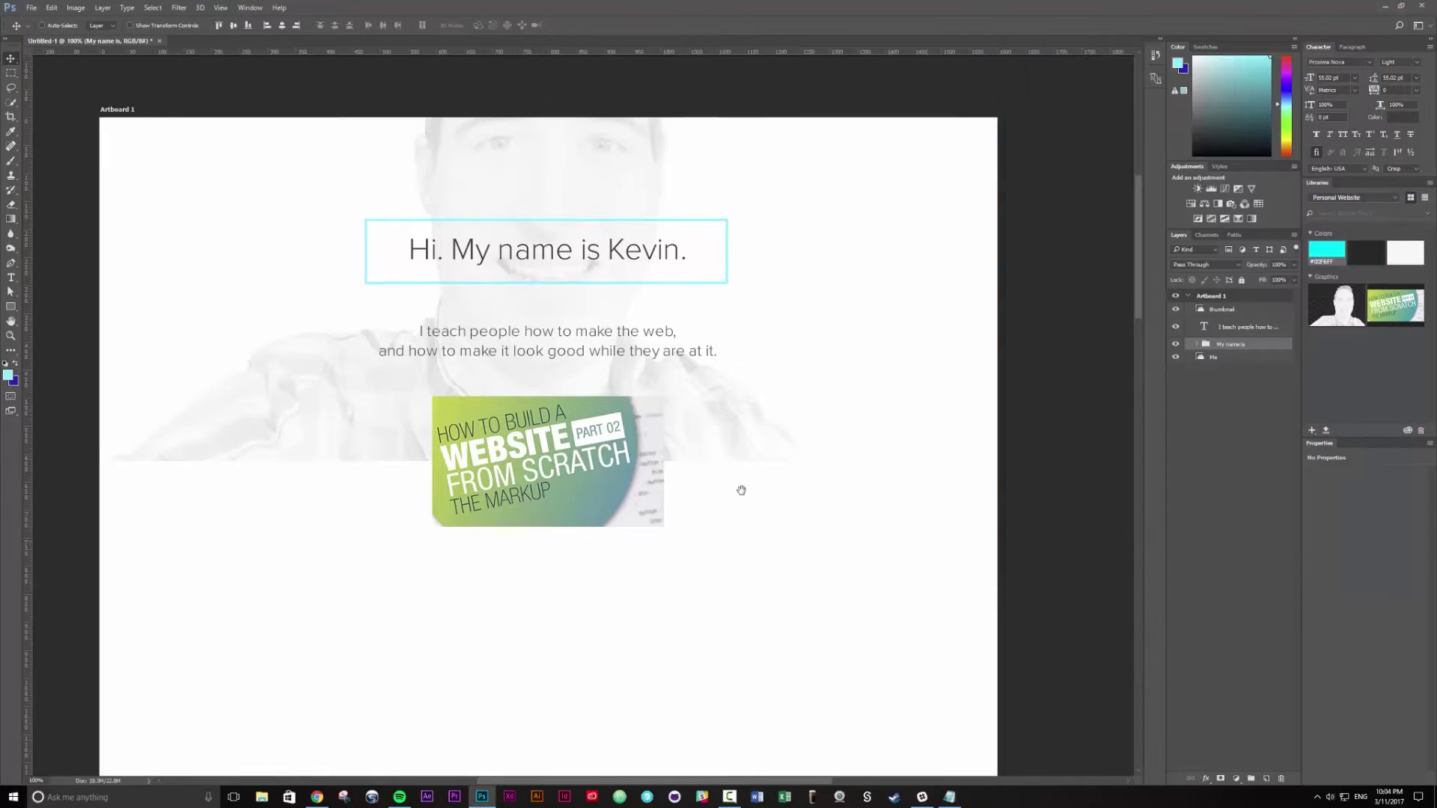
{"action": "left_click_drag", "start_coordinate": [738, 561], "coordinate": [739, 456]}
{"action": "key", "text": "t"}
{"action": "left_click_drag", "start_coordinate": [332, 453], "coordinate": [748, 669]}
{"action": "left_click", "coordinate": [221, 7]}
{"action": "left_click", "coordinate": [365, 455]}
{"action": "key", "text": "Escape"}
{"action": "left_click", "coordinate": [221, 7]}
{"action": "left_click", "coordinate": [291, 307]}
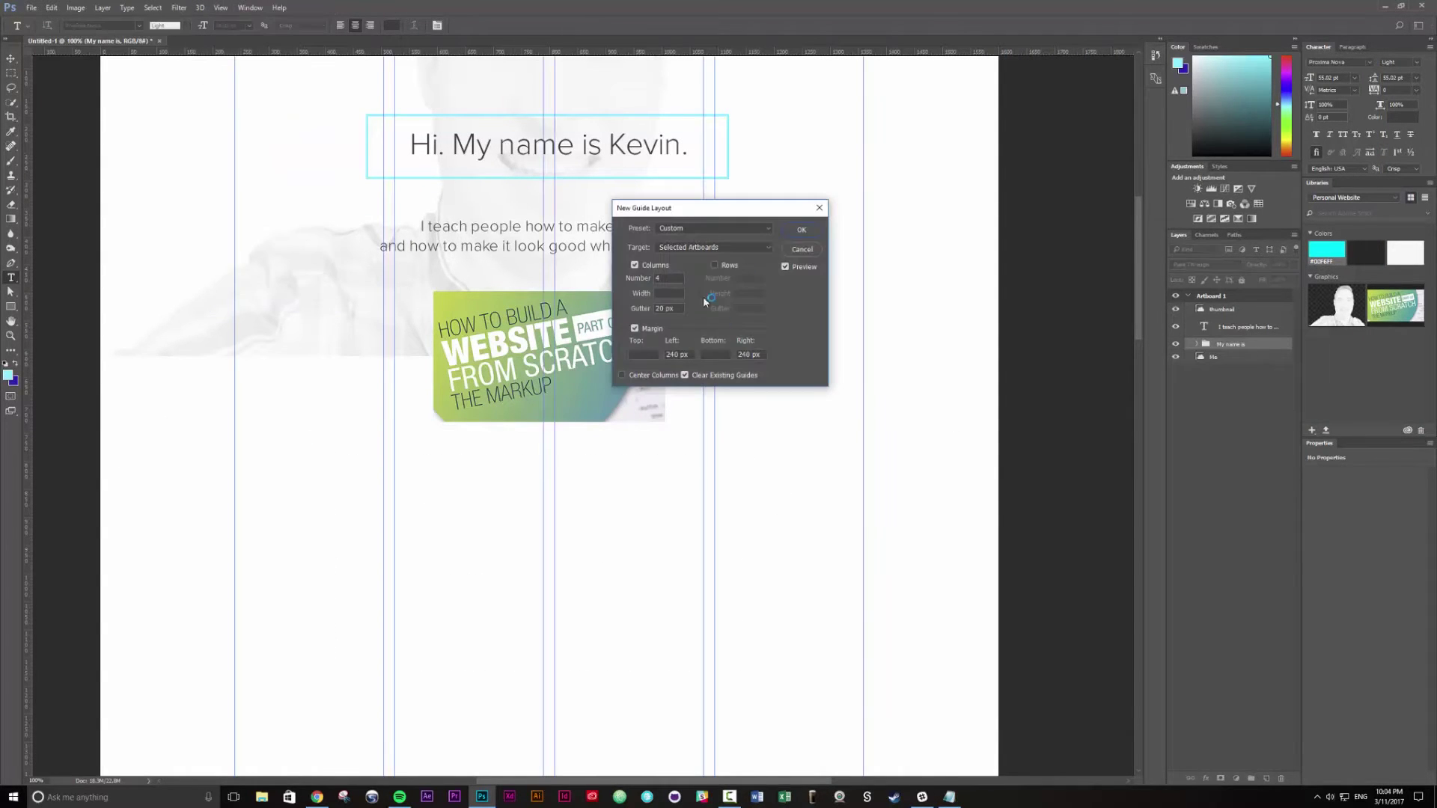
{"action": "left_click", "coordinate": [802, 249]}
Add a paragraph text box below the thumbnail with the copied text, and widen it so the lines fit.
{"action": "left_click_drag", "start_coordinate": [366, 458], "coordinate": [729, 621]}
{"action": "key", "text": "ctrl+v"}
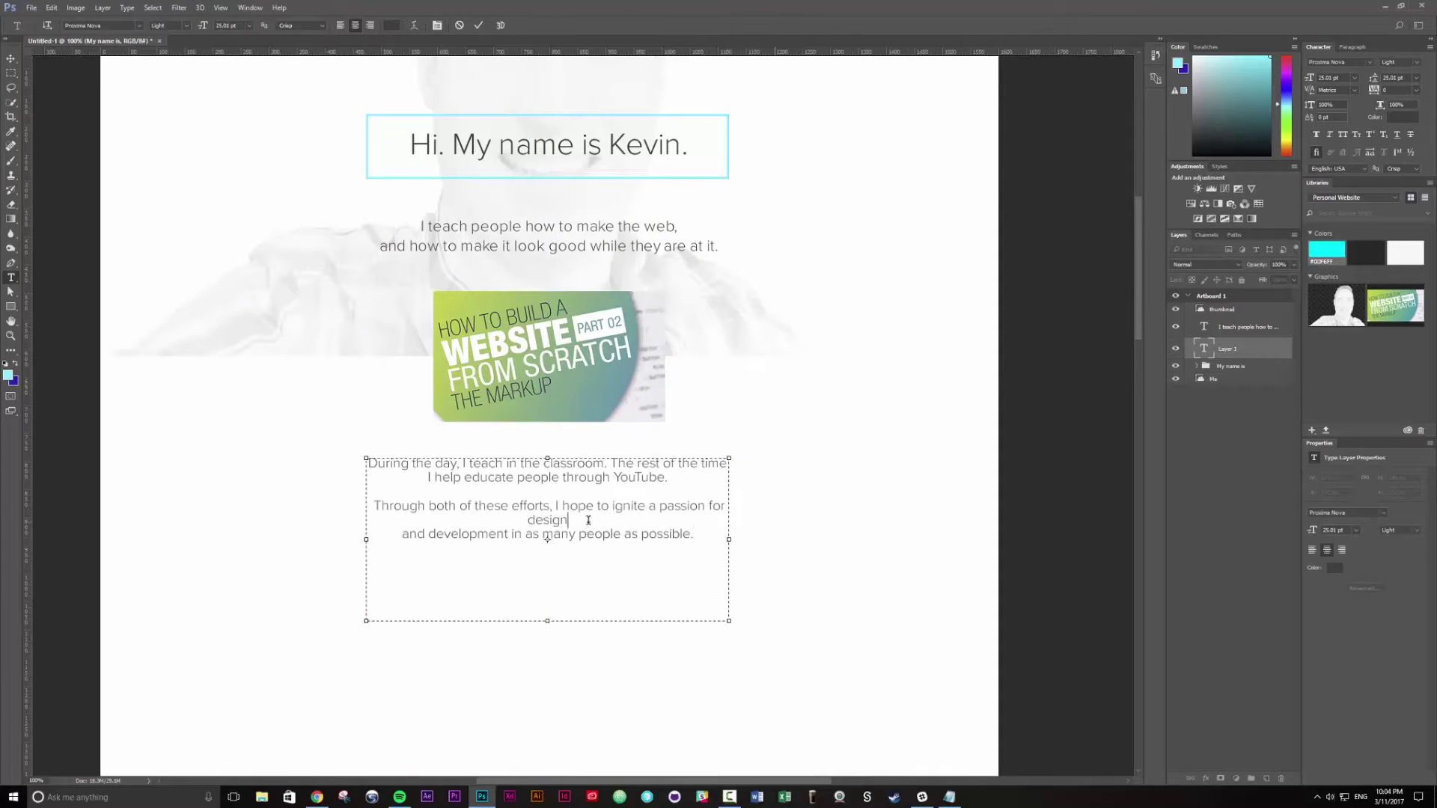
{"action": "left_click_drag", "start_coordinate": [729, 539], "coordinate": [750, 539]}
{"action": "key", "text": "ctrl+Return"}
Set the "During the day" paragraph's font size to 24 pt and its leading to 32 pt.
{"action": "double_click", "coordinate": [642, 498]}
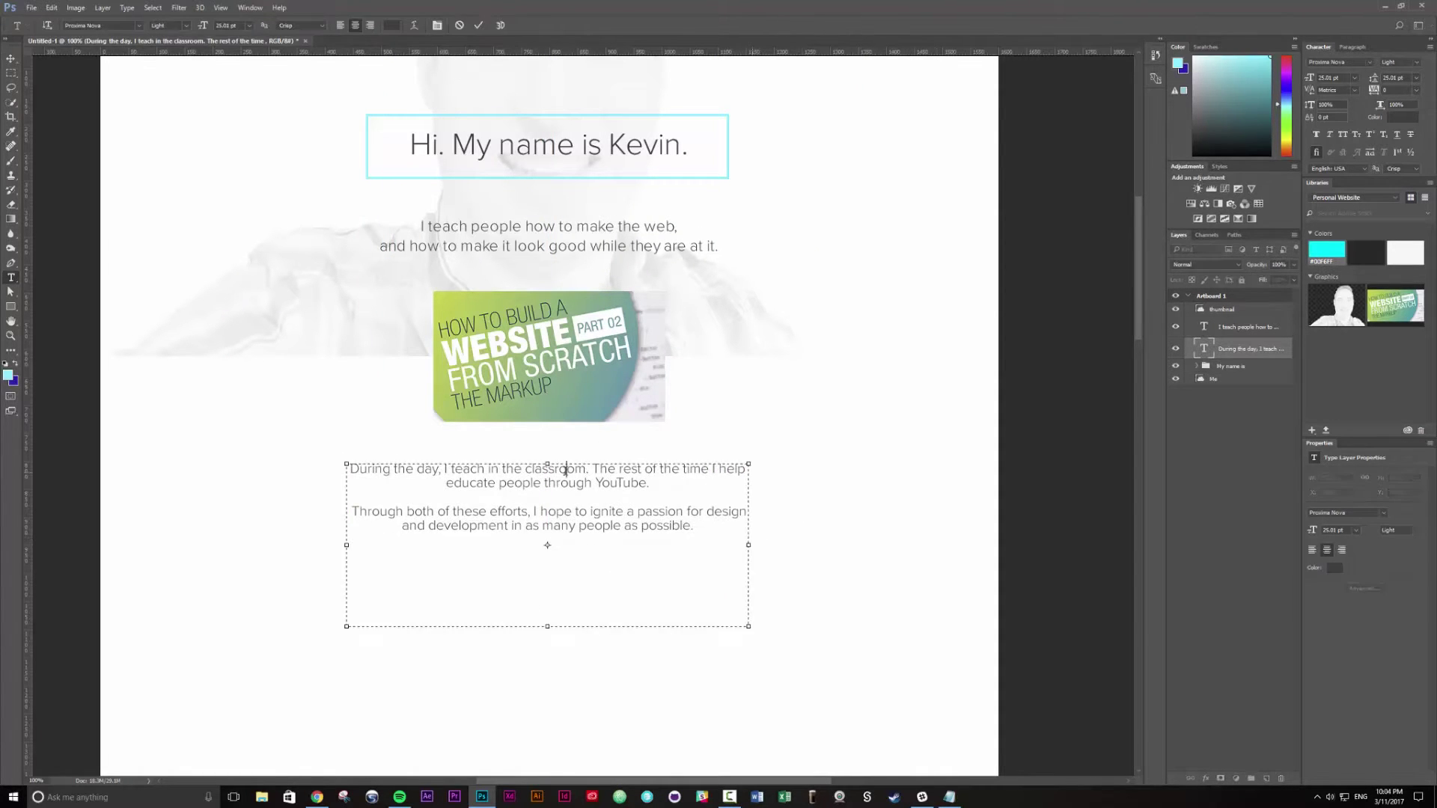
{"action": "type", "text": "18"}
{"action": "key", "text": "Return"}
{"action": "key", "text": "Tab"}
{"action": "type", "text": "28"}
{"action": "key", "text": "Return"}
{"action": "left_click", "coordinate": [1346, 78]}
{"action": "type", "text": "24"}
{"action": "key", "text": "Tab"}
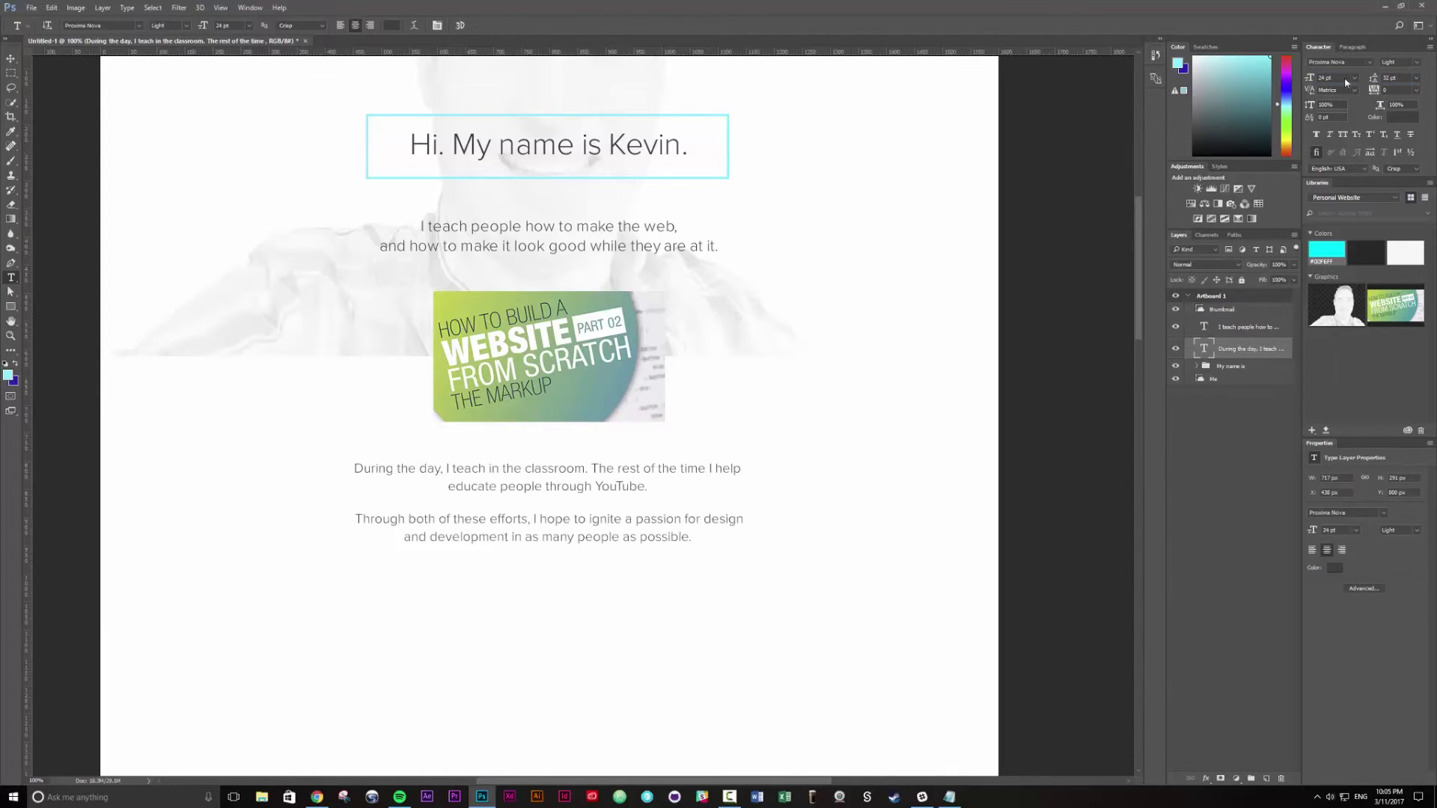
Set the tagline's font size to 28 pt with 36 pt leading, and move it up slightly.
{"action": "left_click", "coordinate": [576, 226]}
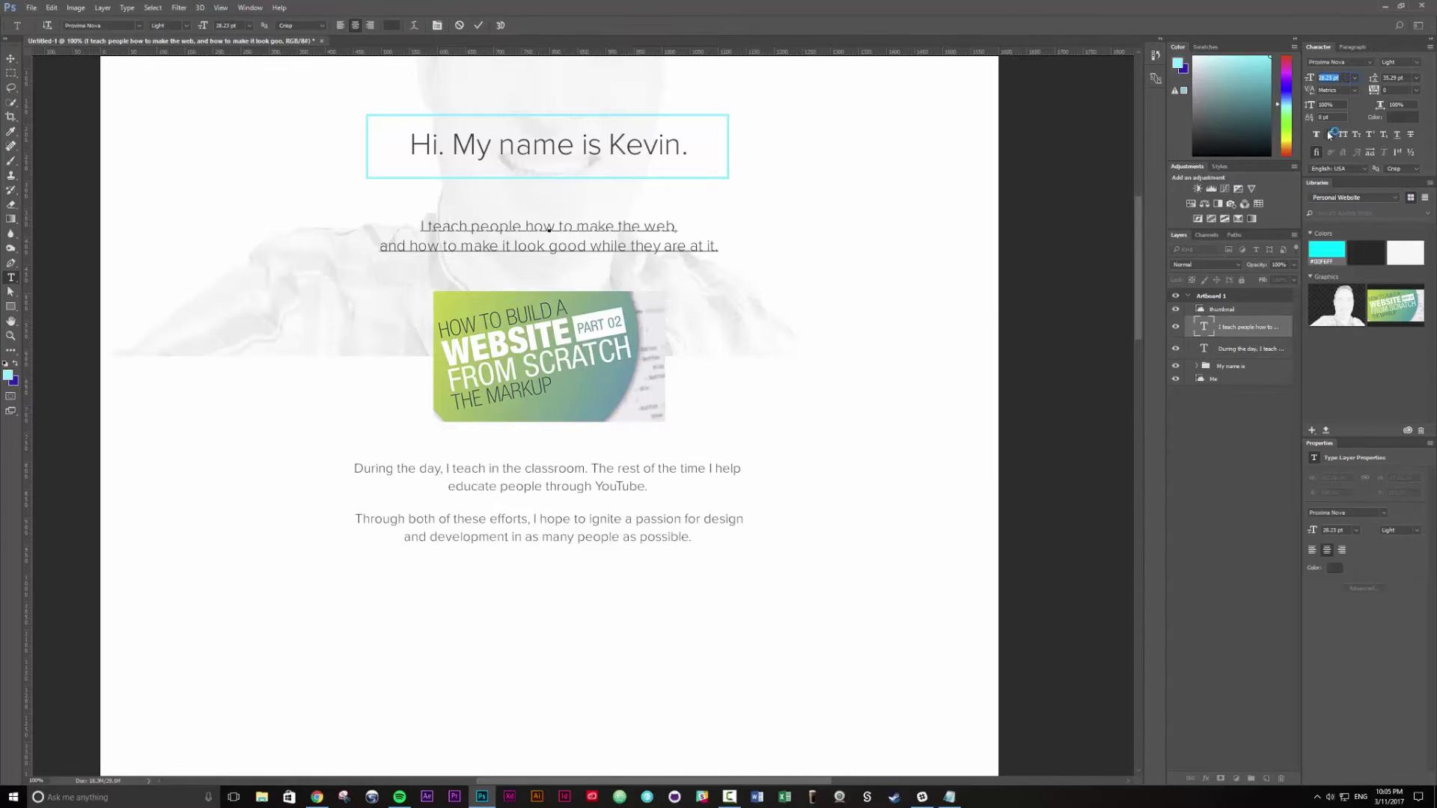
{"action": "key", "text": "ctrl+a"}
{"action": "double_click", "coordinate": [1328, 78]}
{"action": "type", "text": "28"}
{"action": "key", "text": "Tab"}
{"action": "type", "text": "36"}
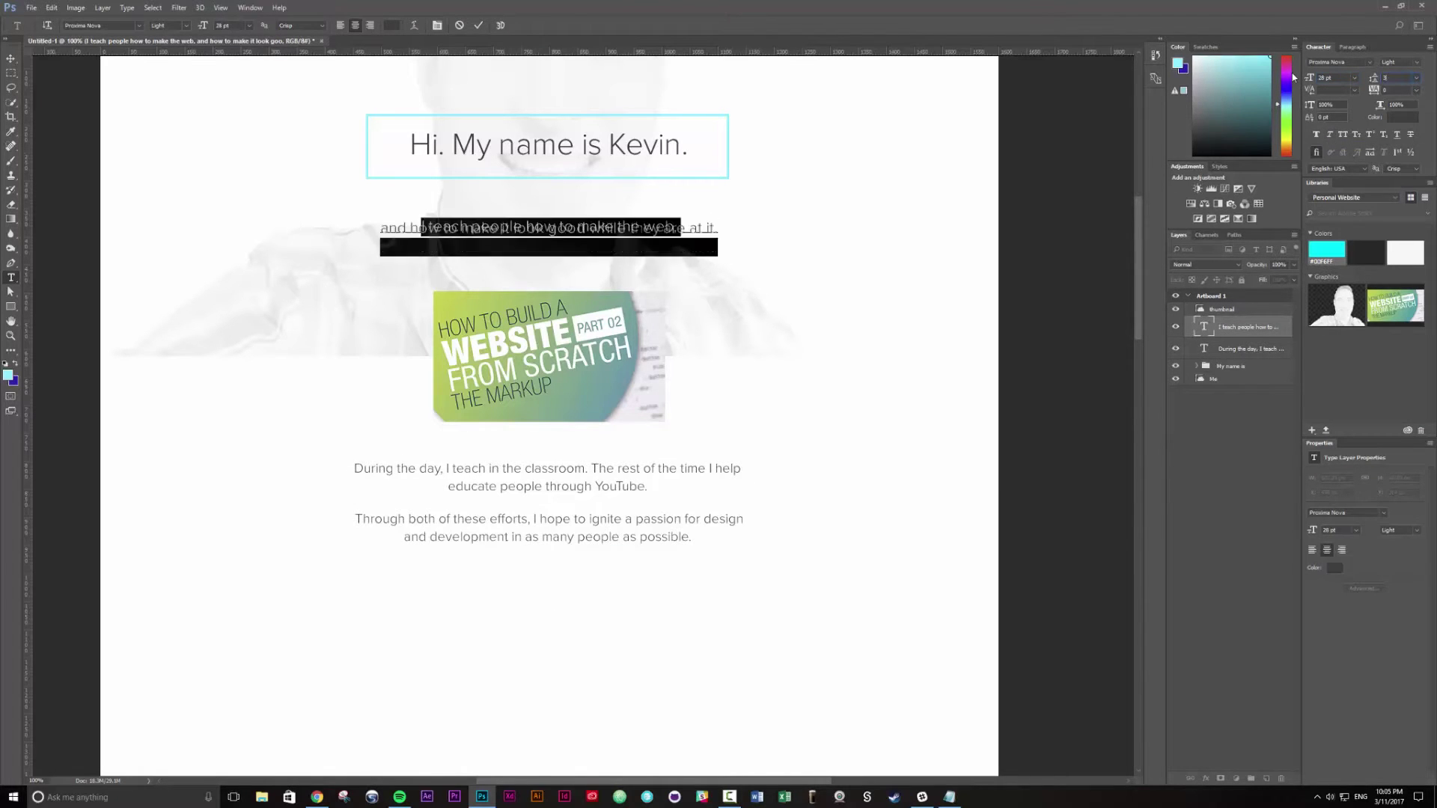
{"action": "key", "text": "ctrl+Return"}
{"action": "key", "text": "v"}
{"action": "left_click_drag", "start_coordinate": [651, 249], "coordinate": [652, 242]}
Match the "During the day" paragraph to the tagline with a 28 pt font size and 36 pt leading.
{"action": "key", "text": "t"}
{"action": "left_click", "coordinate": [519, 468]}
{"action": "key", "text": "ctrl+a"}
{"action": "key", "text": "ctrl+shift+period"}
{"action": "key", "text": "ctrl+shift+period"}
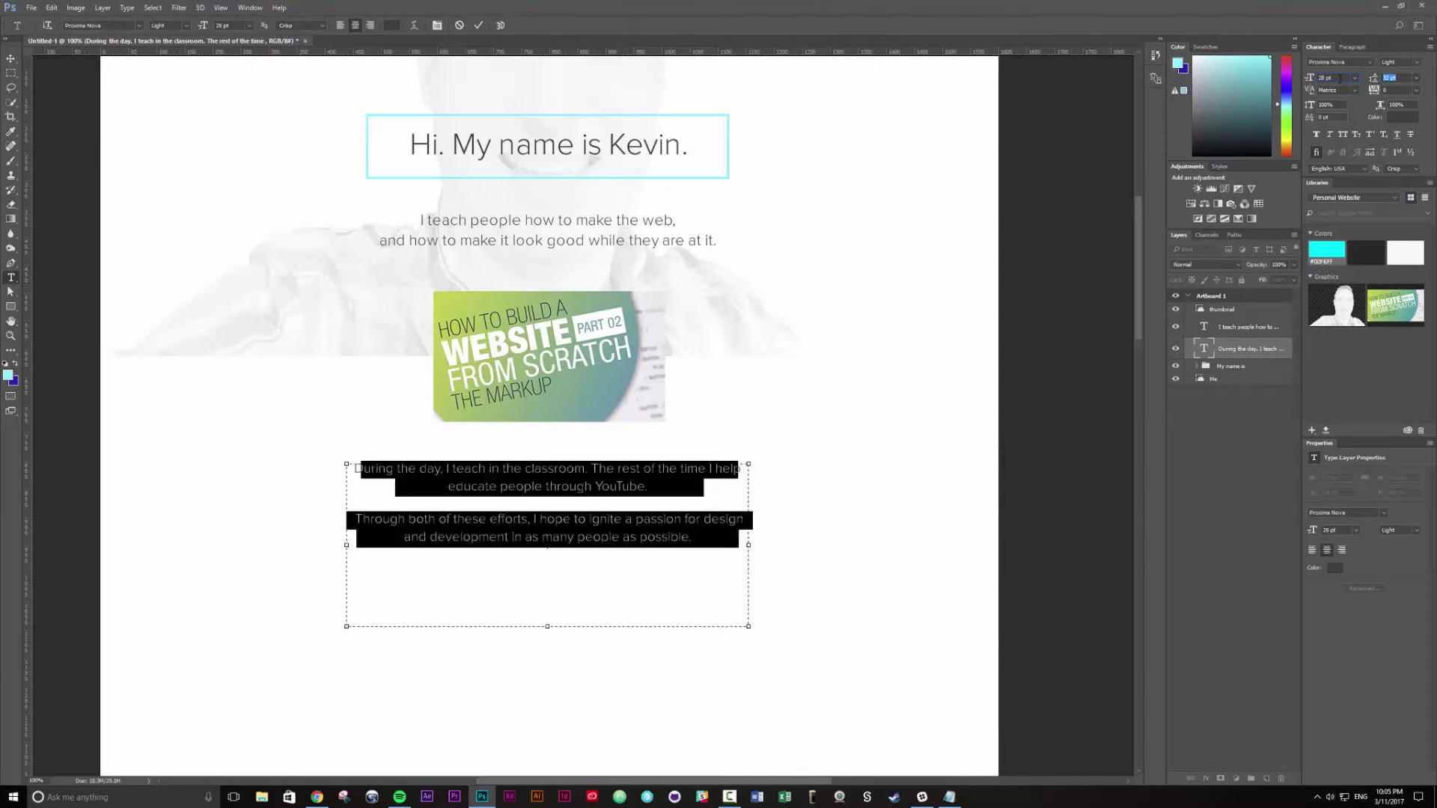
{"action": "key", "text": "ctrl+Return"}
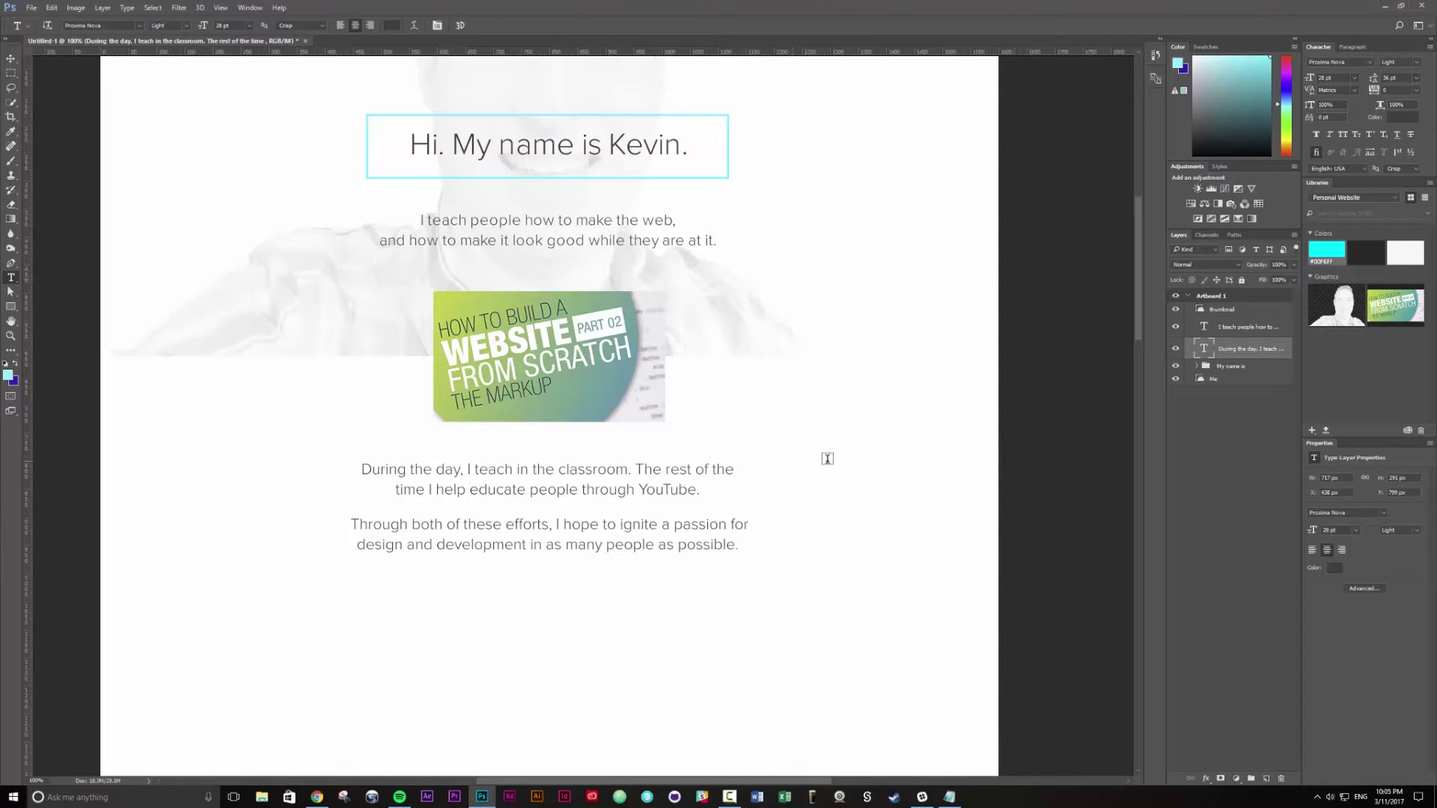
Fine-tune the vertical position of the "During the day" paragraph below the thumbnail.
{"action": "key", "text": "v"}
{"action": "left_click_drag", "start_coordinate": [677, 490], "coordinate": [676, 493]}
{"action": "left_click_drag", "start_coordinate": [709, 423], "coordinate": [691, 539]}
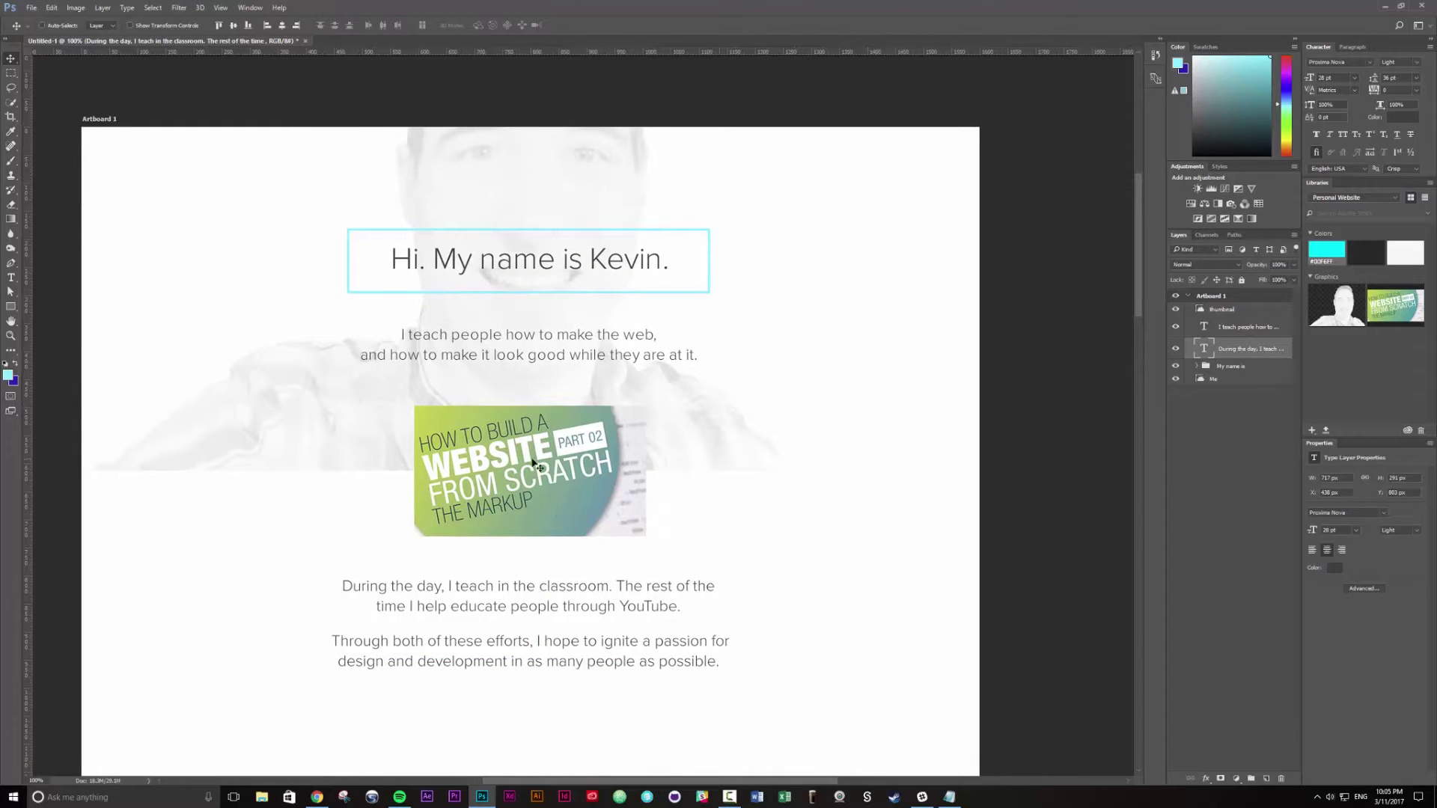
{"action": "left_click_drag", "start_coordinate": [640, 475], "coordinate": [639, 473]}
{"action": "left_click", "coordinate": [536, 629], "text": "ctrl"}
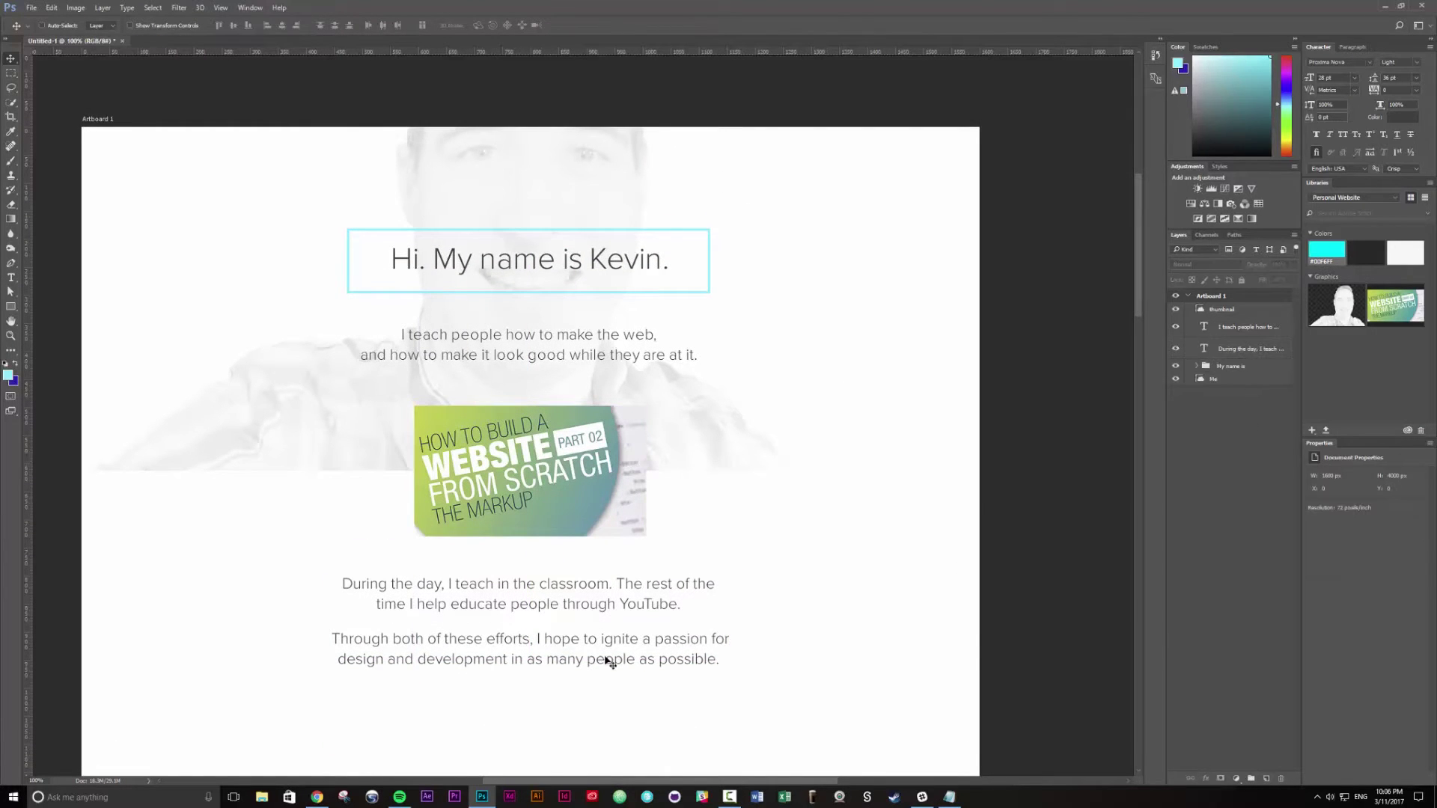
Add a drop shadow to the video thumbnail and soften it by lowering its opacity and adjusting its distance and angle.
{"action": "double_click", "coordinate": [1242, 310]}
{"action": "left_click", "coordinate": [895, 309]}
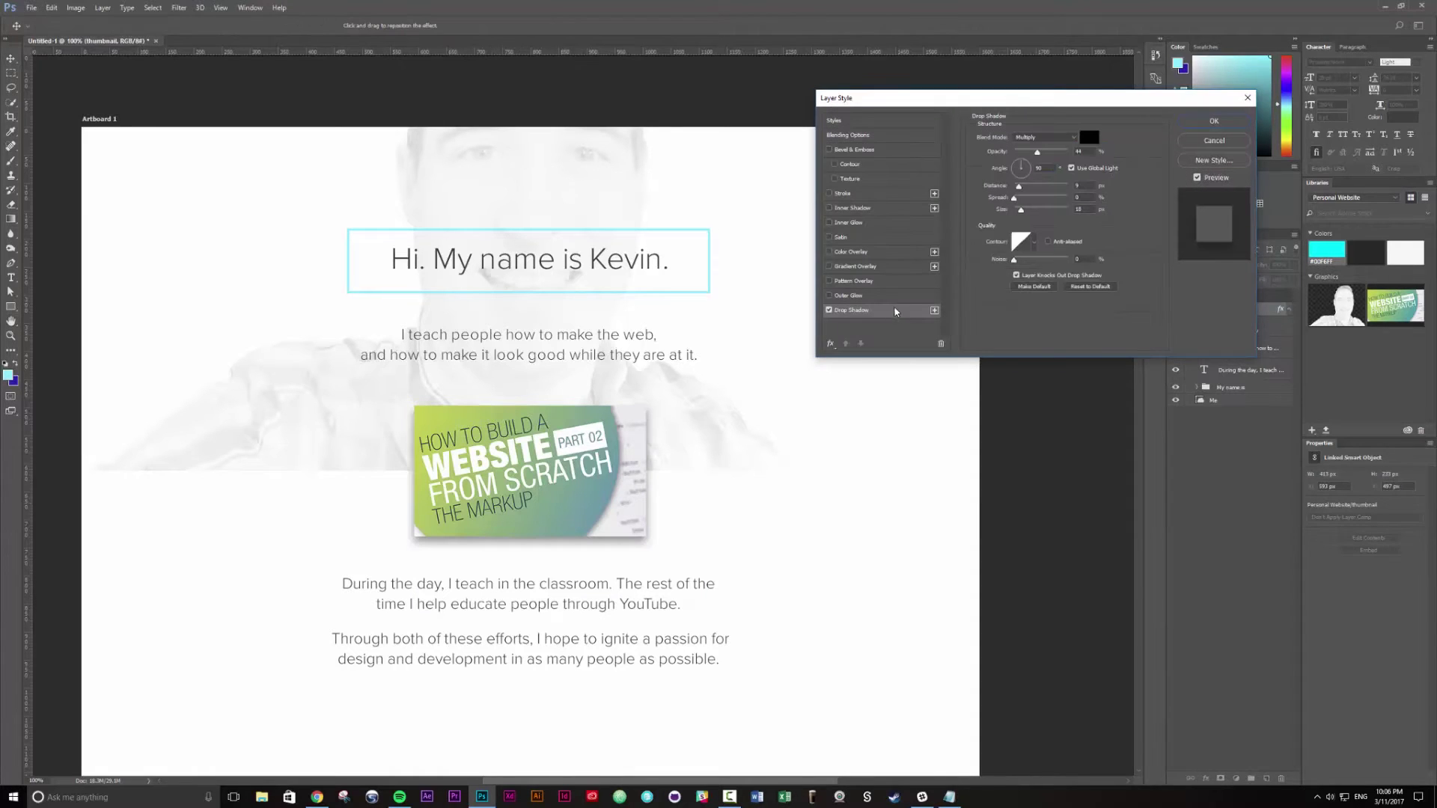
{"action": "mouse_move", "coordinate": [1019, 186]}
{"action": "left_mouse_down"}
{"action": "mouse_move", "coordinate": [997, 187]}
{"action": "mouse_move", "coordinate": [1021, 211]}
{"action": "mouse_move", "coordinate": [1020, 188]}
{"action": "mouse_move", "coordinate": [1020, 210]}
{"action": "left_mouse_up"}
{"action": "left_click_drag", "start_coordinate": [1037, 152], "coordinate": [1022, 188]}
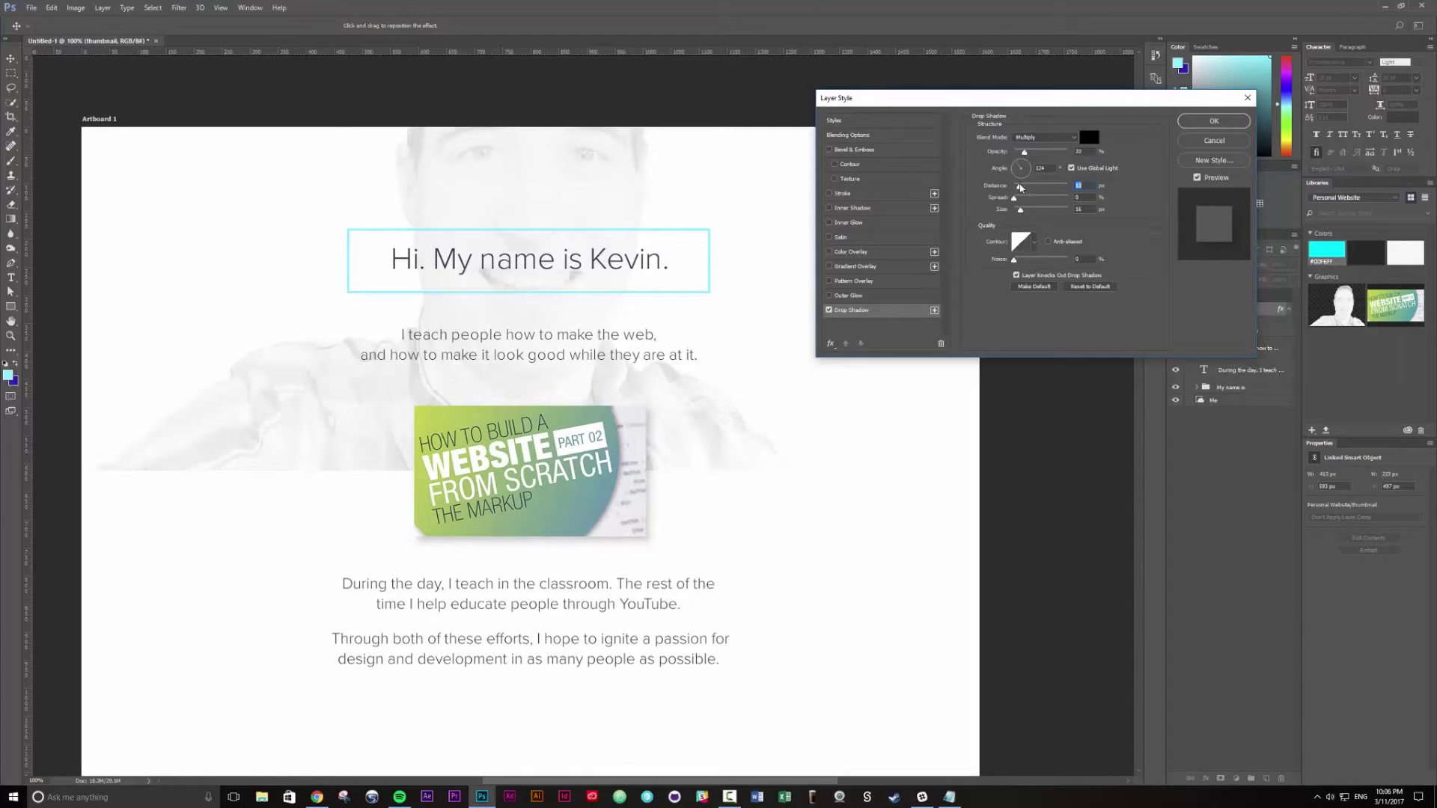
{"action": "key", "text": "Return"}
{"action": "double_click", "coordinate": [1260, 315]}
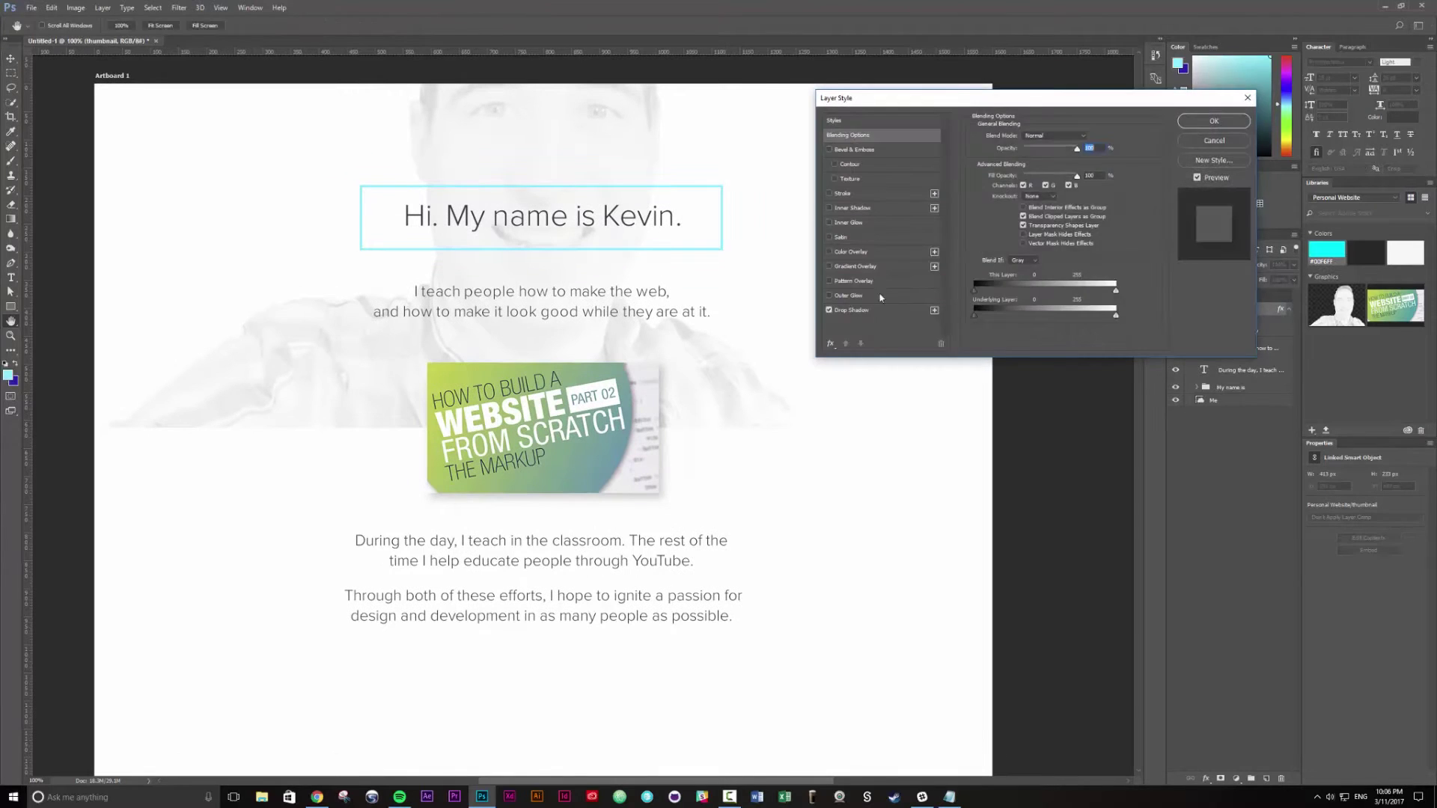
{"action": "key", "text": "Return"}
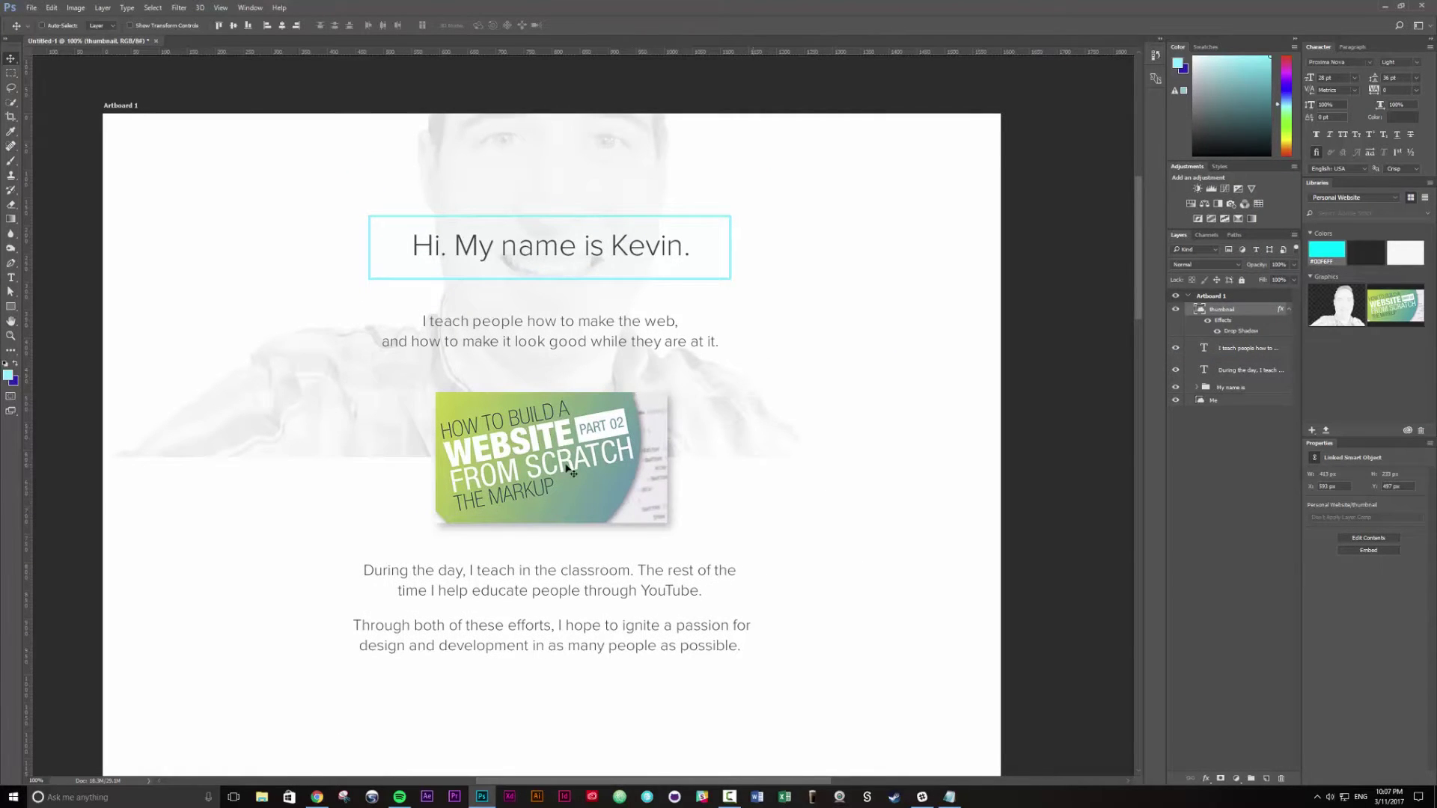
{"action": "left_click_drag", "start_coordinate": [828, 399], "coordinate": [856, 349]}
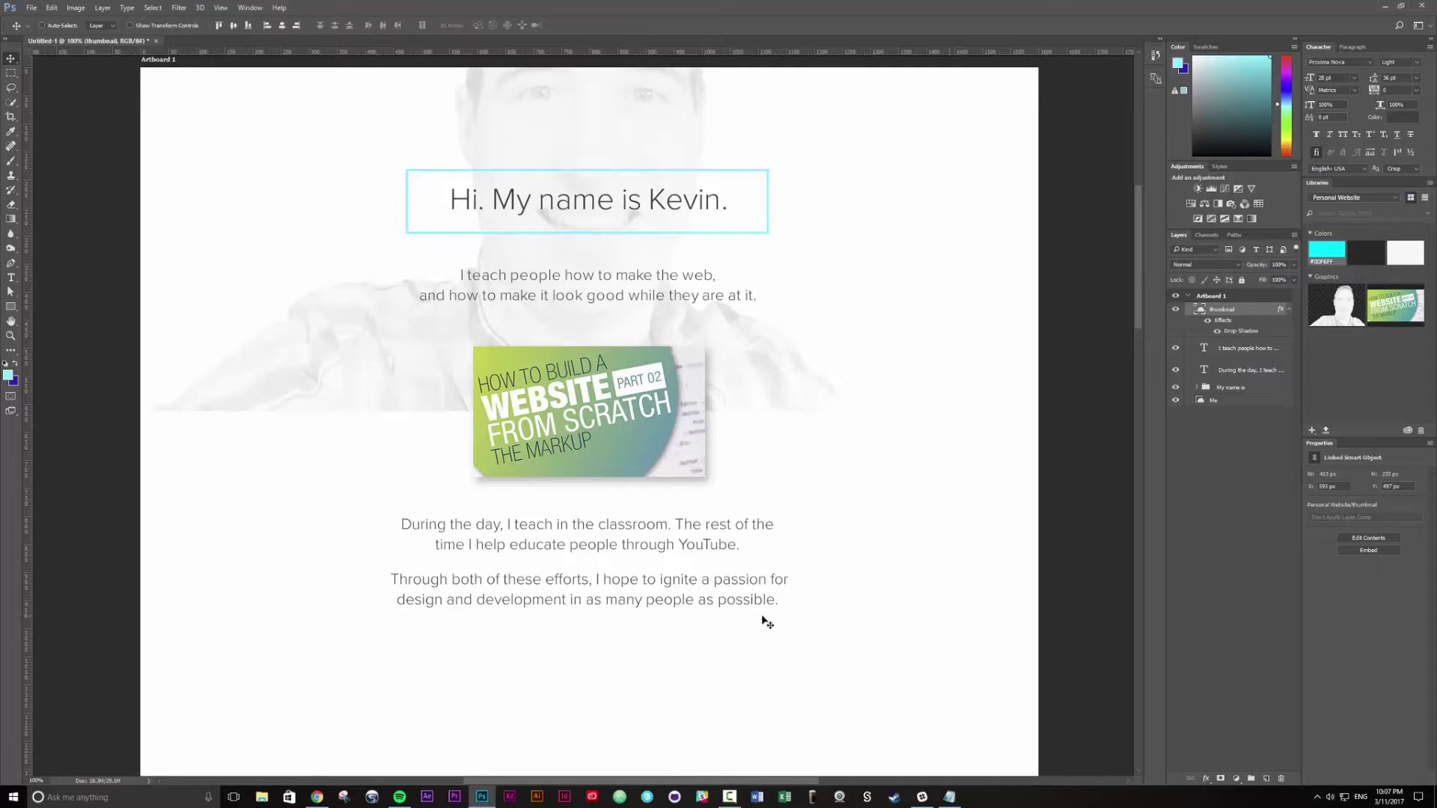
Look up the YouTube button wording in the Notepad copy and return to Photoshop.
{"action": "left_click_drag", "start_coordinate": [775, 675], "coordinate": [753, 506]}
{"action": "key", "text": "alt+Tab"}
{"action": "left_click_drag", "start_coordinate": [1078, 177], "coordinate": [1012, 177]}
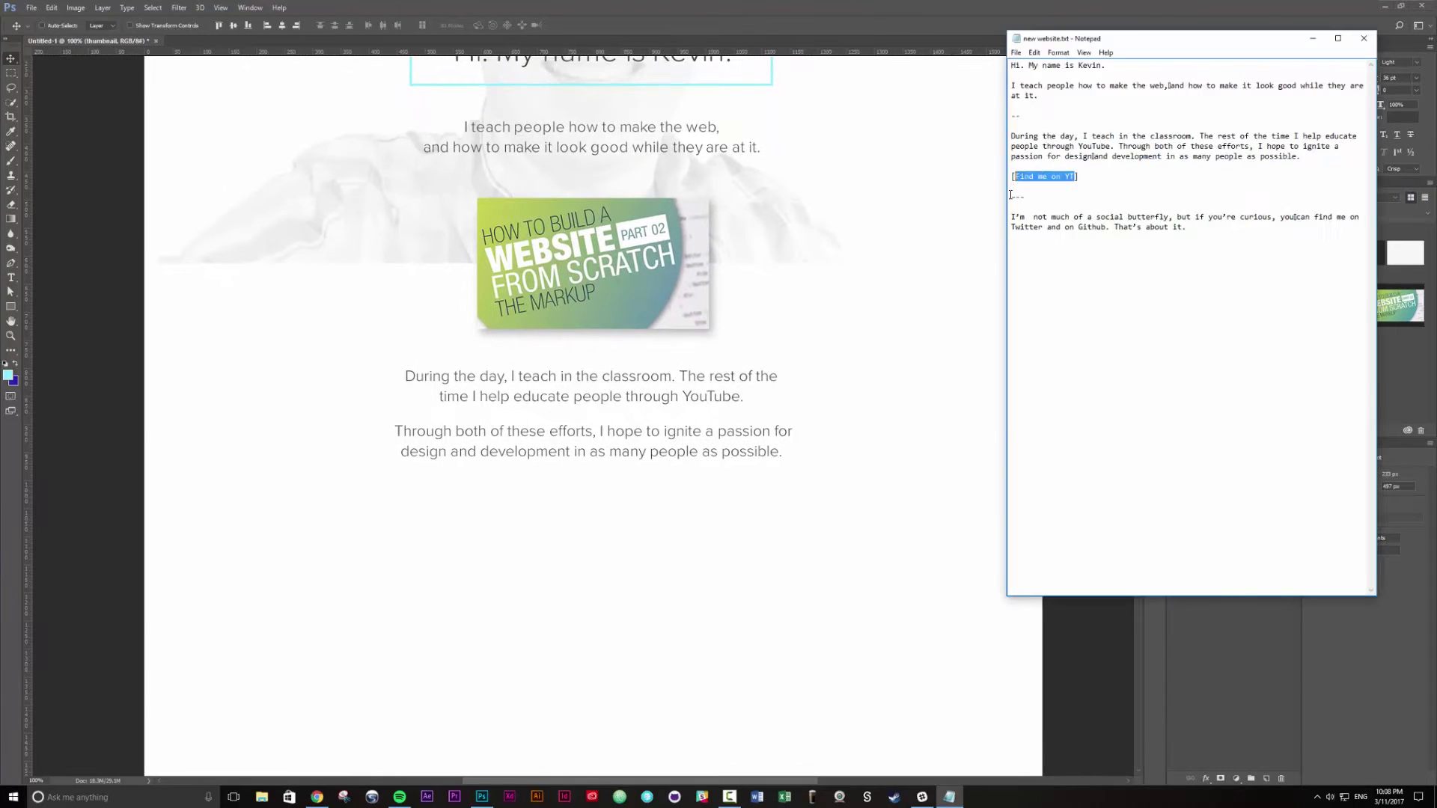
{"action": "key", "text": "alt+Tab"}
Duplicate the "During the day" paragraph below itself and replace the copy's text with "Find me on YouTube".
{"action": "key", "text": "t"}
{"action": "left_click", "coordinate": [730, 454], "text": "ctrl"}
{"action": "left_click_drag", "start_coordinate": [722, 433], "coordinate": [717, 580]}
{"action": "left_click", "coordinate": [641, 526]}
{"action": "key", "text": "ctrl+a"}
{"action": "type", "text": "Find me on YouTube"}
{"action": "key", "text": "ctrl+Return"}
Convert the "Find me on YouTube" label from paragraph text to point text.
{"action": "left_click", "coordinate": [624, 524]}
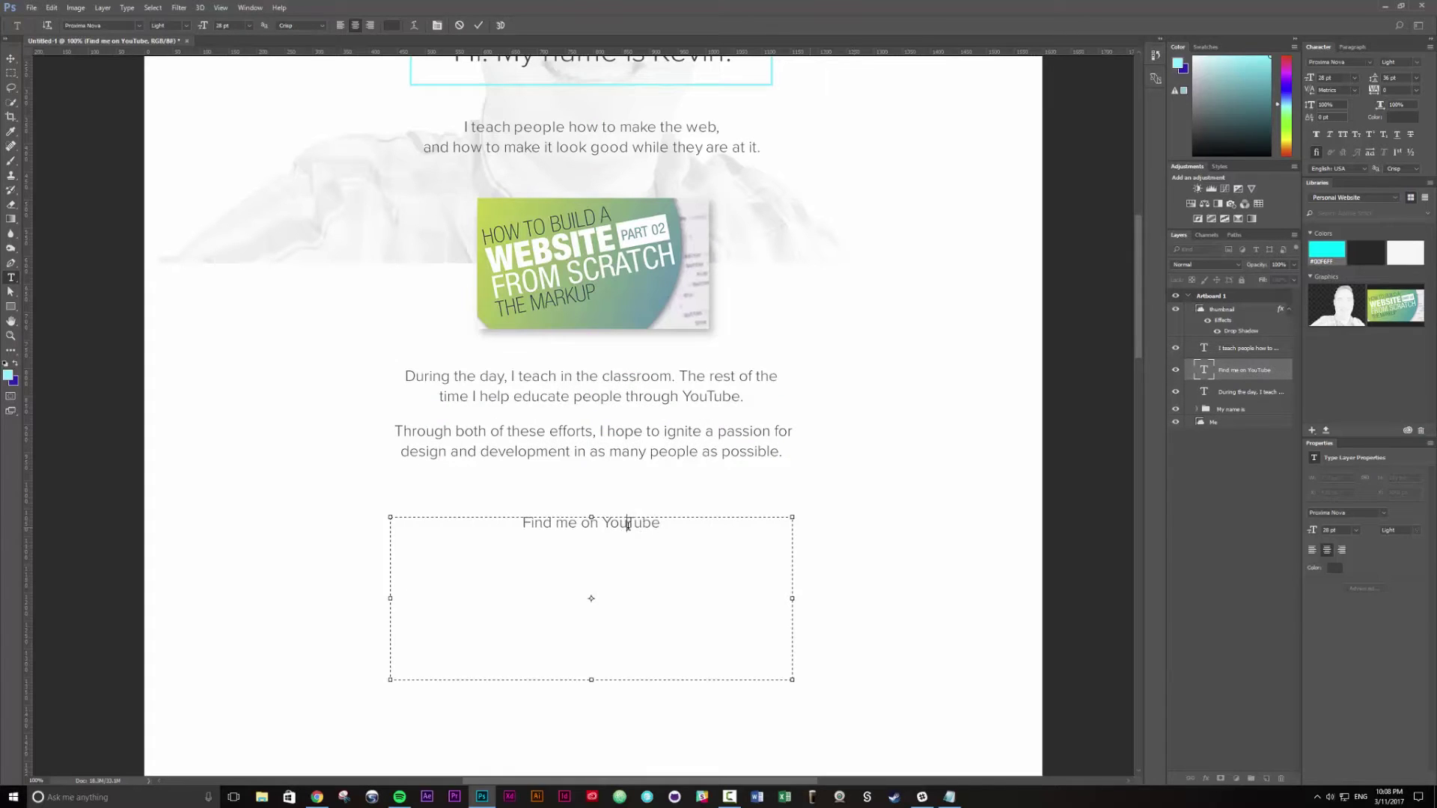
{"action": "right_click", "coordinate": [640, 531]}
{"action": "left_click", "coordinate": [700, 487]}
{"action": "right_click", "coordinate": [634, 528]}
{"action": "left_click", "coordinate": [700, 484]}
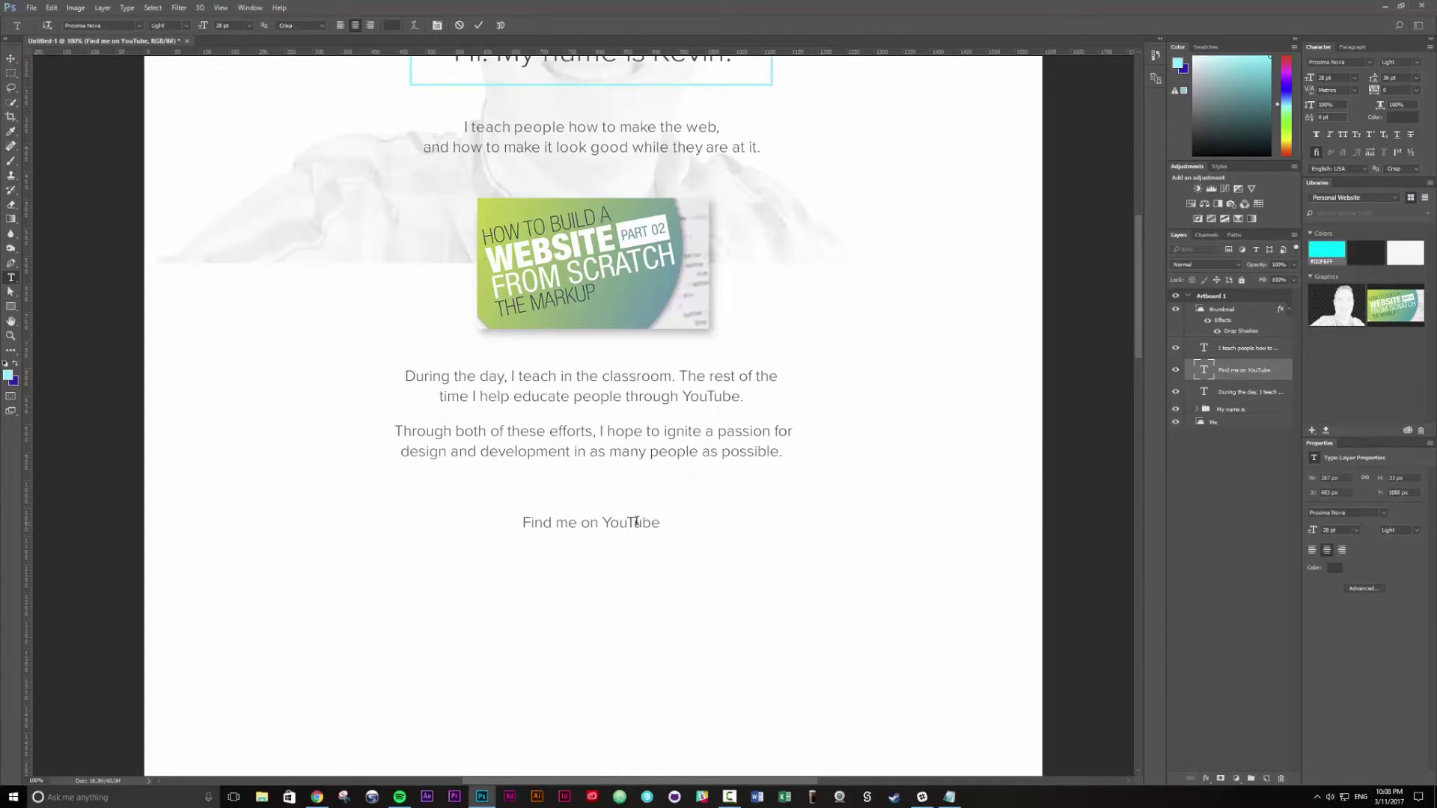
Draw a button rectangle about 325 by 72 px around the "Find me on YouTube" label, fill it cyan and place it behind the text.
{"action": "key", "text": "u"}
{"action": "left_click_drag", "start_coordinate": [491, 500], "coordinate": [679, 543]}
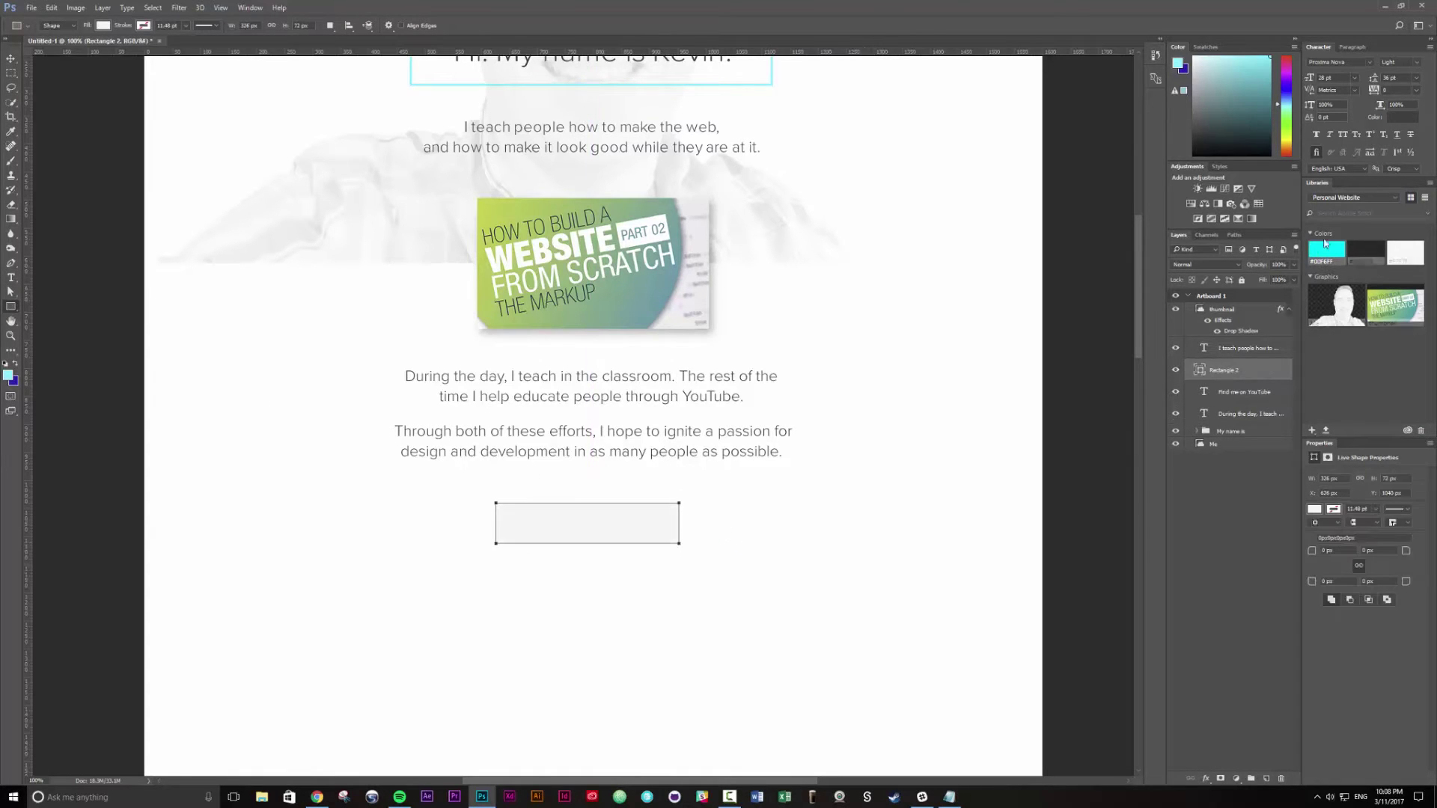
{"action": "left_click_drag", "start_coordinate": [1248, 388], "coordinate": [1229, 406]}
Group the YouTube label with its cyan rectangle and name the group "Button".
{"action": "left_click", "coordinate": [1263, 373], "text": "shift"}
{"action": "key", "text": "ctrl+g"}
{"action": "double_click", "coordinate": [1227, 366]}
Group the portrait, the outlined greeting and the tagline together and name the group "Hero".
{"action": "left_click_drag", "start_coordinate": [621, 247], "coordinate": [631, 442]}
{"action": "key", "text": "v"}
{"action": "left_click", "coordinate": [619, 160], "text": "ctrl"}
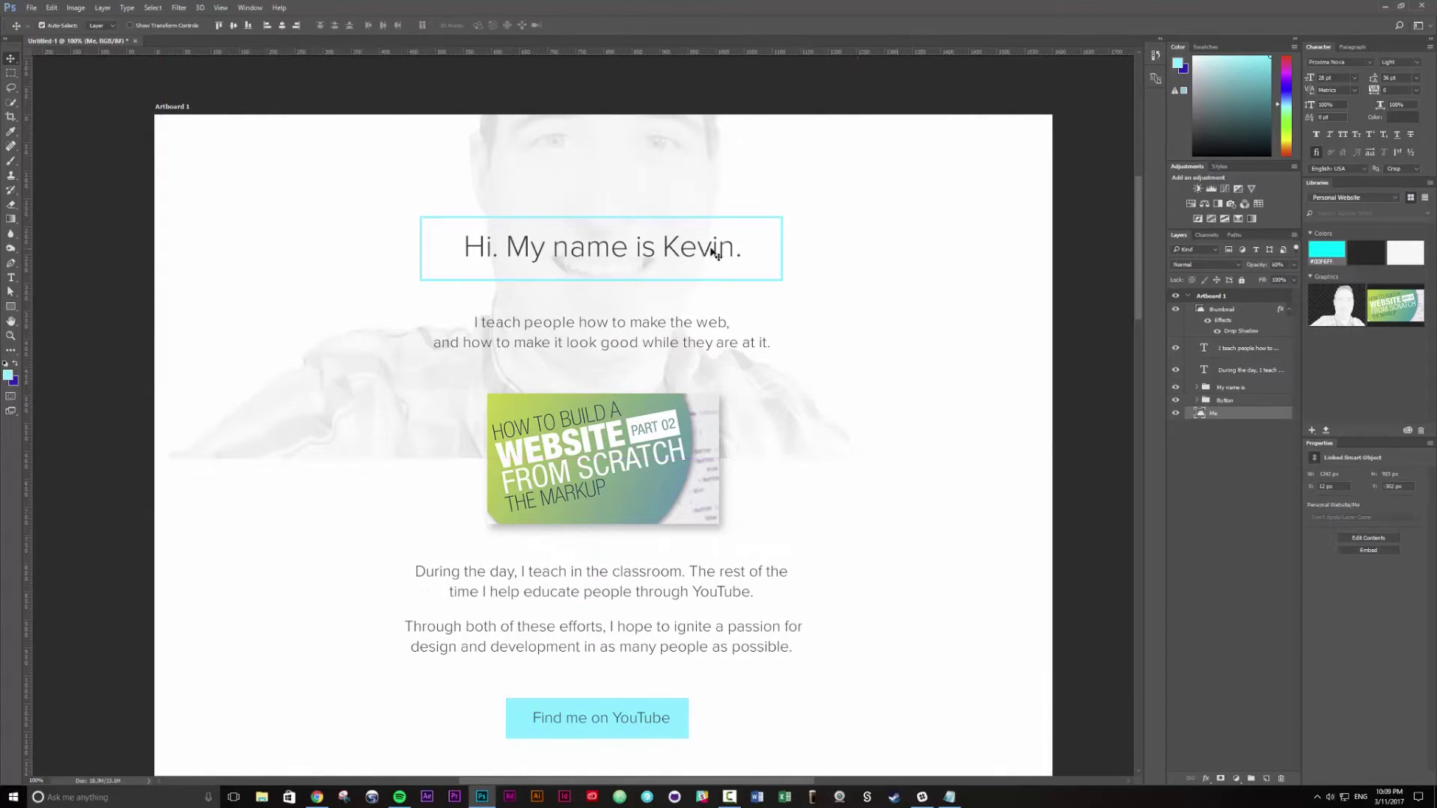
{"action": "left_click", "coordinate": [712, 257]}
{"action": "left_click", "coordinate": [1254, 390]}
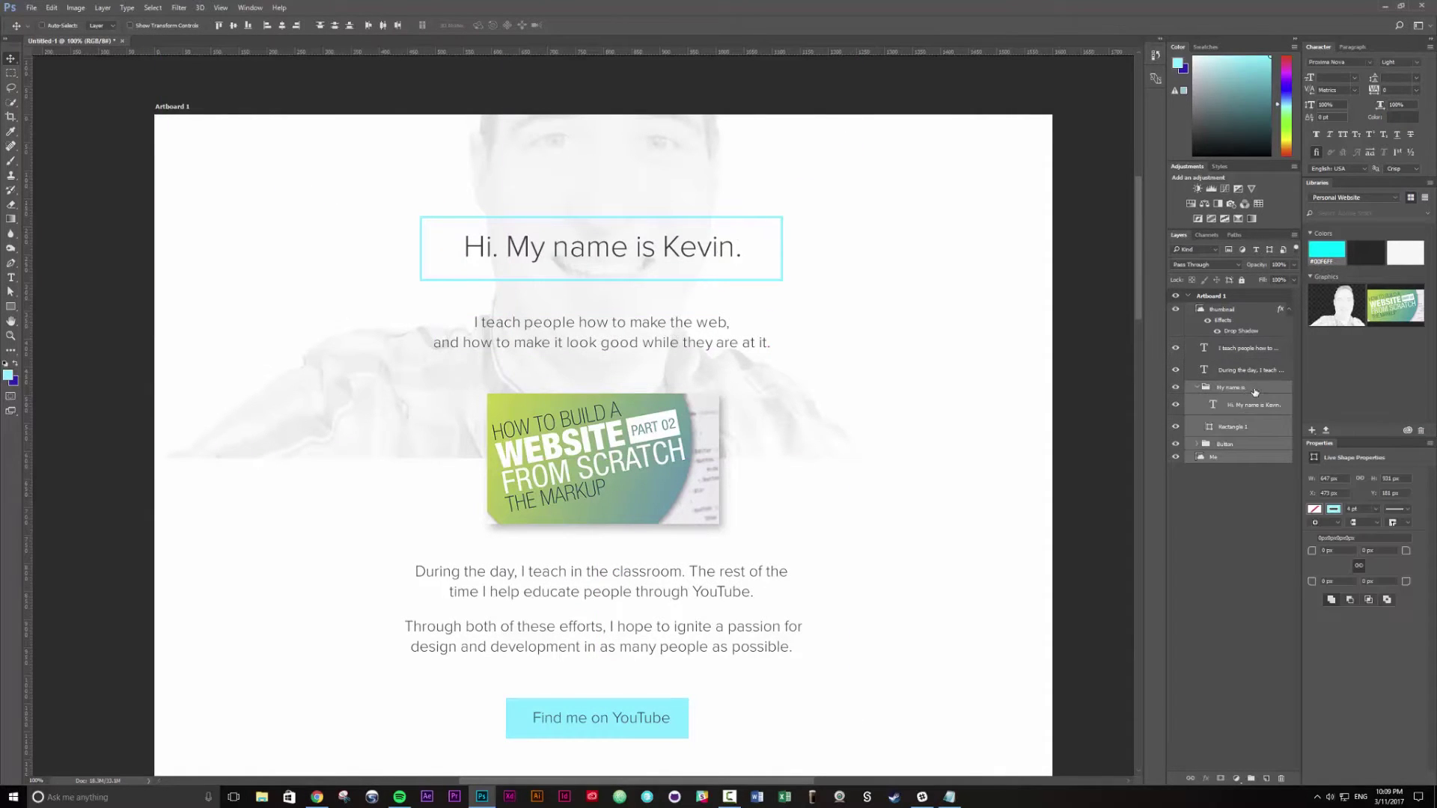
{"action": "left_click_drag", "start_coordinate": [154, 135], "coordinate": [965, 357]}
{"action": "key", "text": "ctrl+g"}
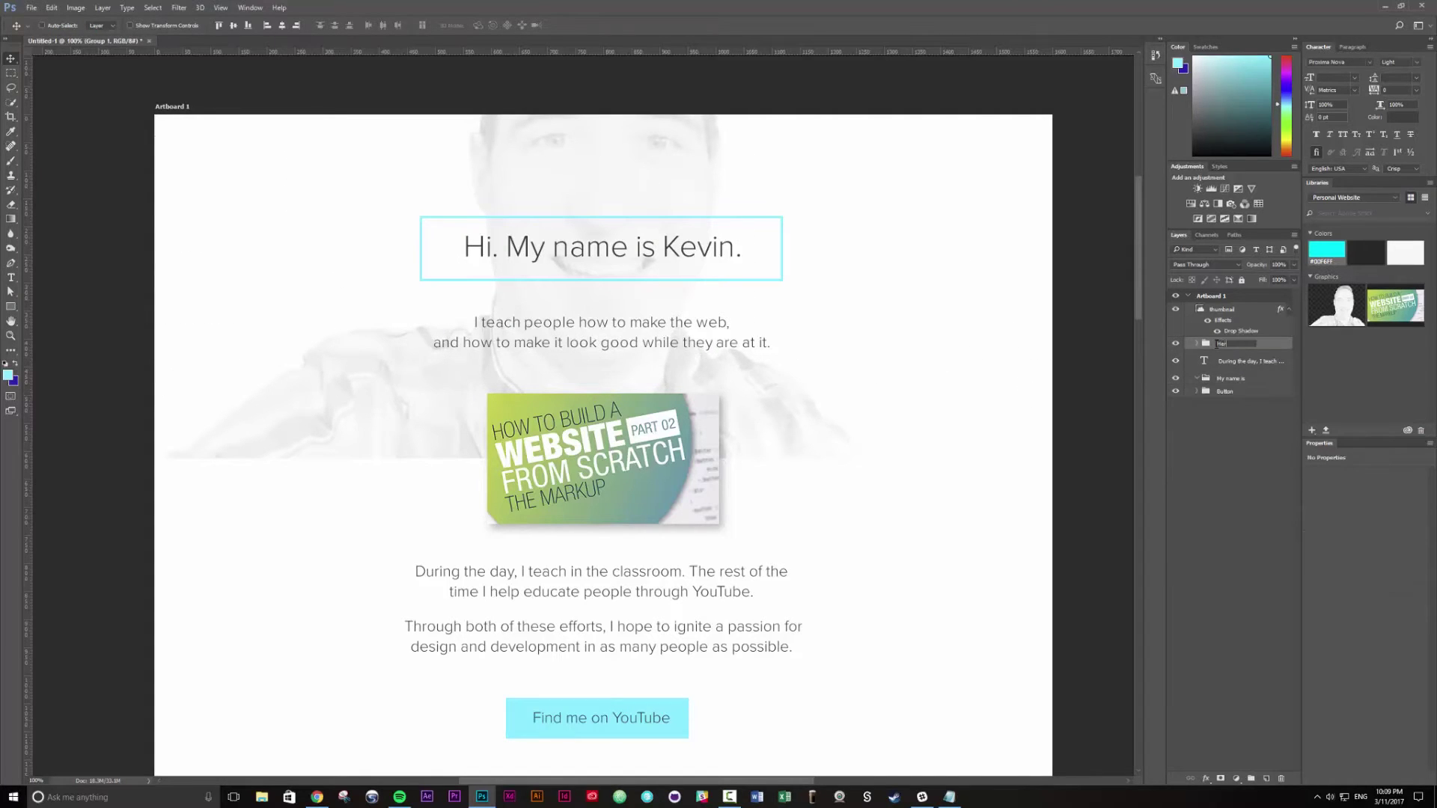
Try placing the thumbnail layer beneath the Hero group, and undo the reorder.
{"action": "left_click", "coordinate": [1289, 309]}
{"action": "left_click_drag", "start_coordinate": [1238, 310], "coordinate": [1233, 331]}
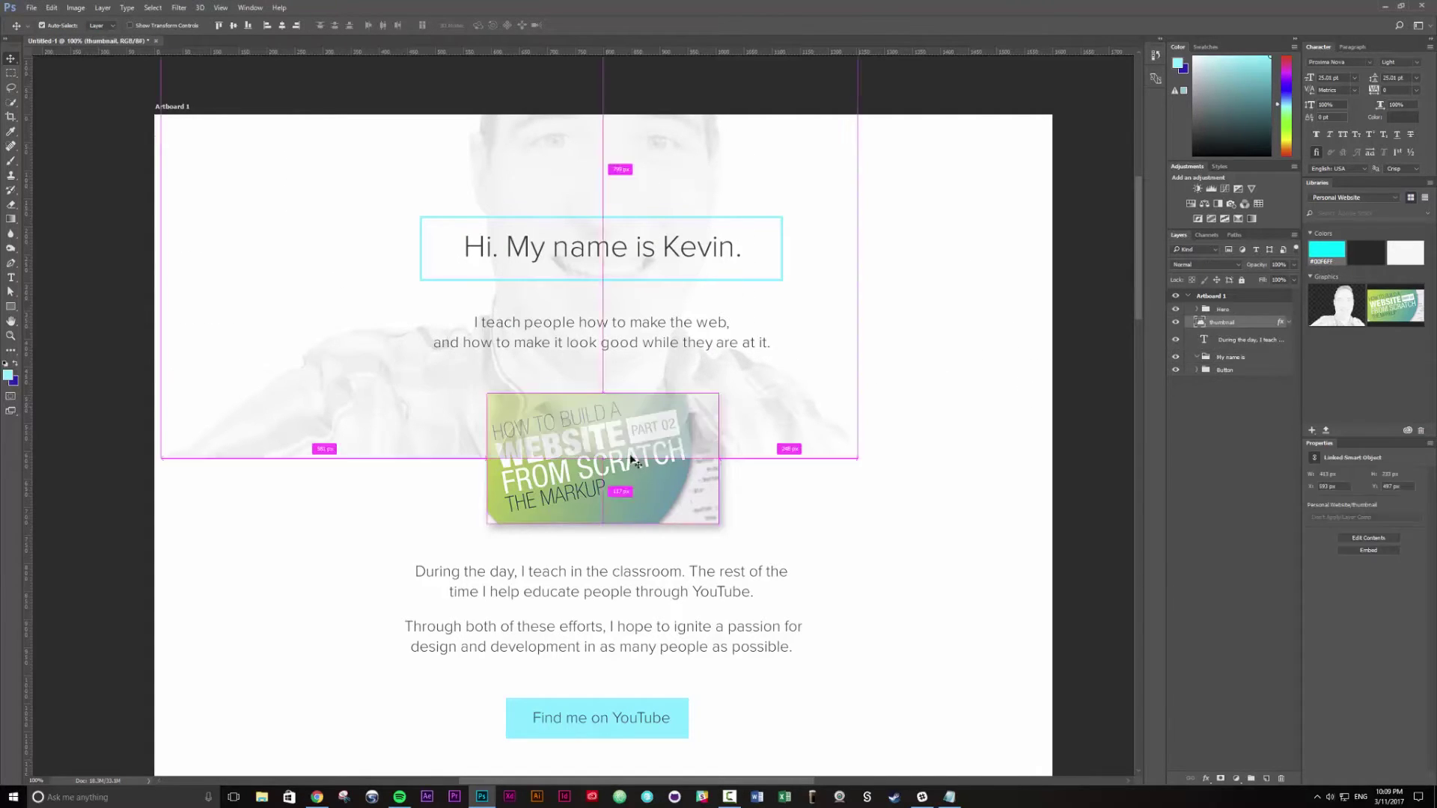
{"action": "key", "text": "ctrl+z"}
Delete the emptied "My name is" group and toggle the Hero group's visibility to check its contents.
{"action": "left_click_drag", "start_coordinate": [806, 563], "coordinate": [791, 366]}
{"action": "left_click", "coordinate": [627, 395], "text": "ctrl"}
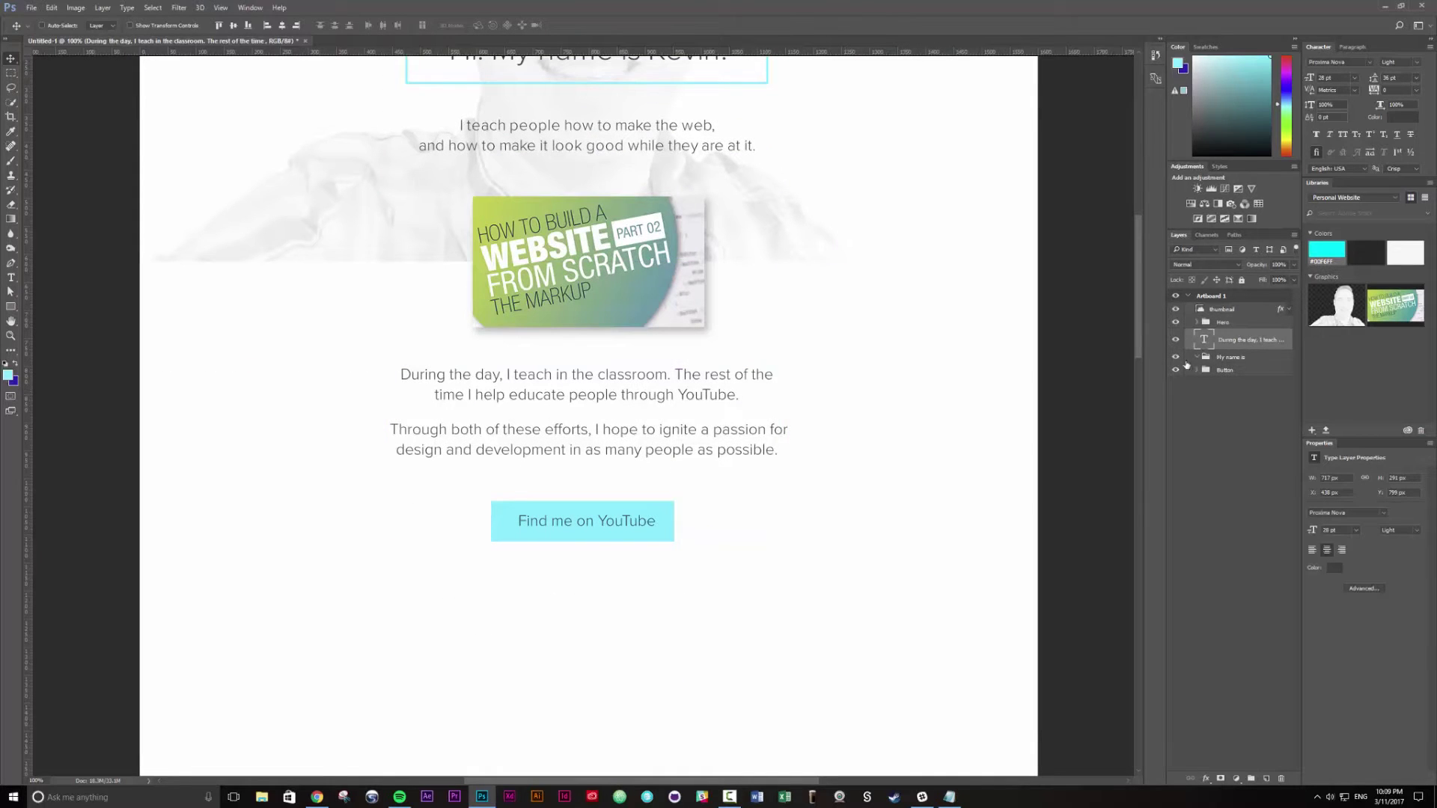
{"action": "left_click", "coordinate": [1231, 361]}
{"action": "key", "text": "Delete"}
{"action": "mouse_move", "coordinate": [499, 70]}
{"action": "left_mouse_down"}
{"action": "mouse_move", "coordinate": [488, 176]}
{"action": "mouse_move", "coordinate": [488, 95]}
{"action": "left_mouse_up"}
{"action": "left_click", "coordinate": [1176, 322]}
{"action": "left_click", "coordinate": [1178, 323]}
Mark the Hero group with an orange layer colour label.
{"action": "left_click", "coordinate": [1226, 310]}
{"action": "right_click", "coordinate": [1228, 324]}
{"action": "left_click", "coordinate": [1261, 645]}
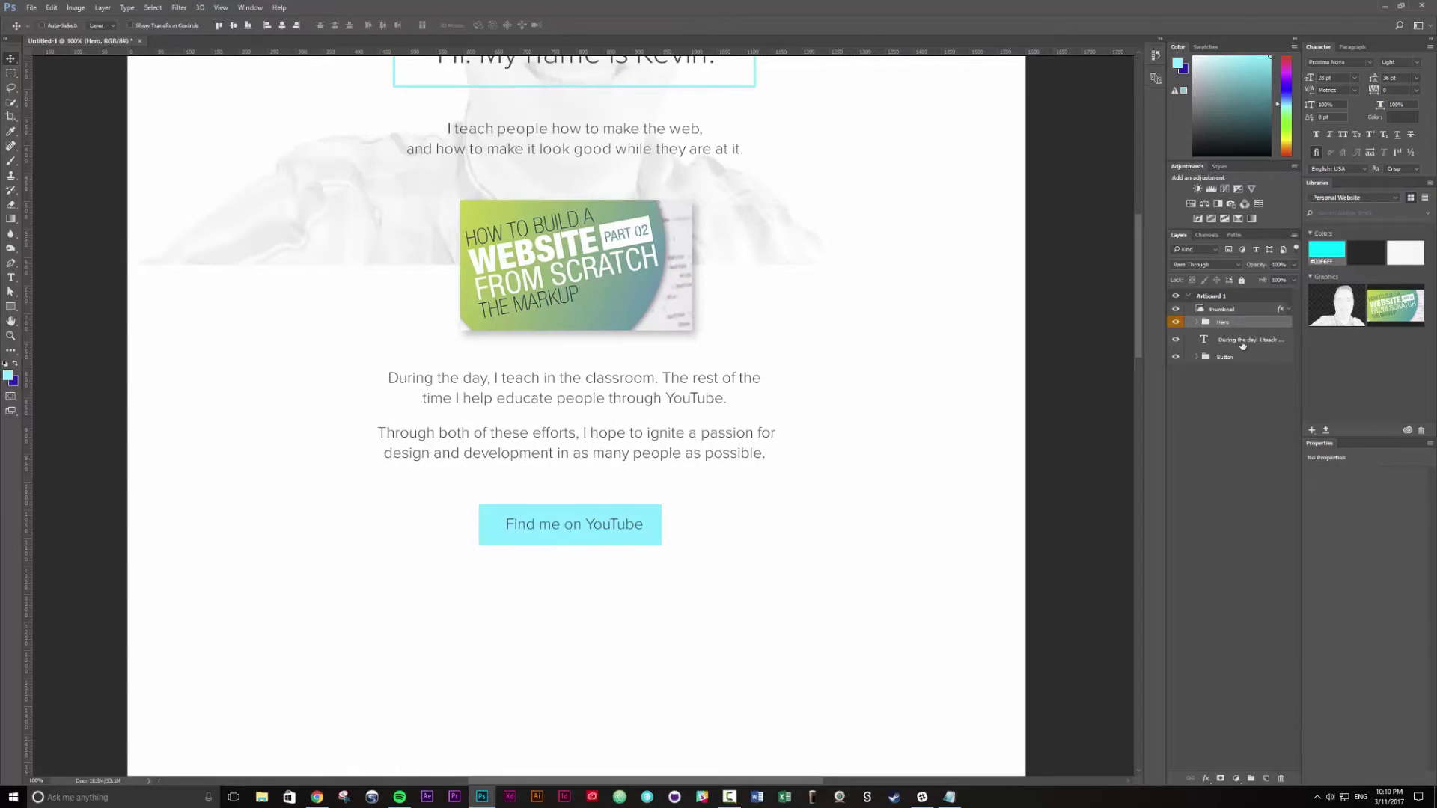
Widen the YouTube button's rectangle to about 362 px, with even padding around its label.
{"action": "left_click", "coordinate": [1229, 341]}
{"action": "left_click", "coordinate": [648, 415], "text": "ctrl"}
{"action": "left_click_drag", "start_coordinate": [623, 542], "coordinate": [695, 400]}
{"action": "key", "text": "ctrl+t"}
{"action": "key", "text": "Return"}
{"action": "left_click_drag", "start_coordinate": [728, 347], "coordinate": [674, 422]}
Set the foreground colour to the lime green sampled from the video thumbnail.
{"action": "left_click", "coordinate": [7, 375]}
{"action": "left_click", "coordinate": [488, 121]}
{"action": "left_click", "coordinate": [815, 151]}
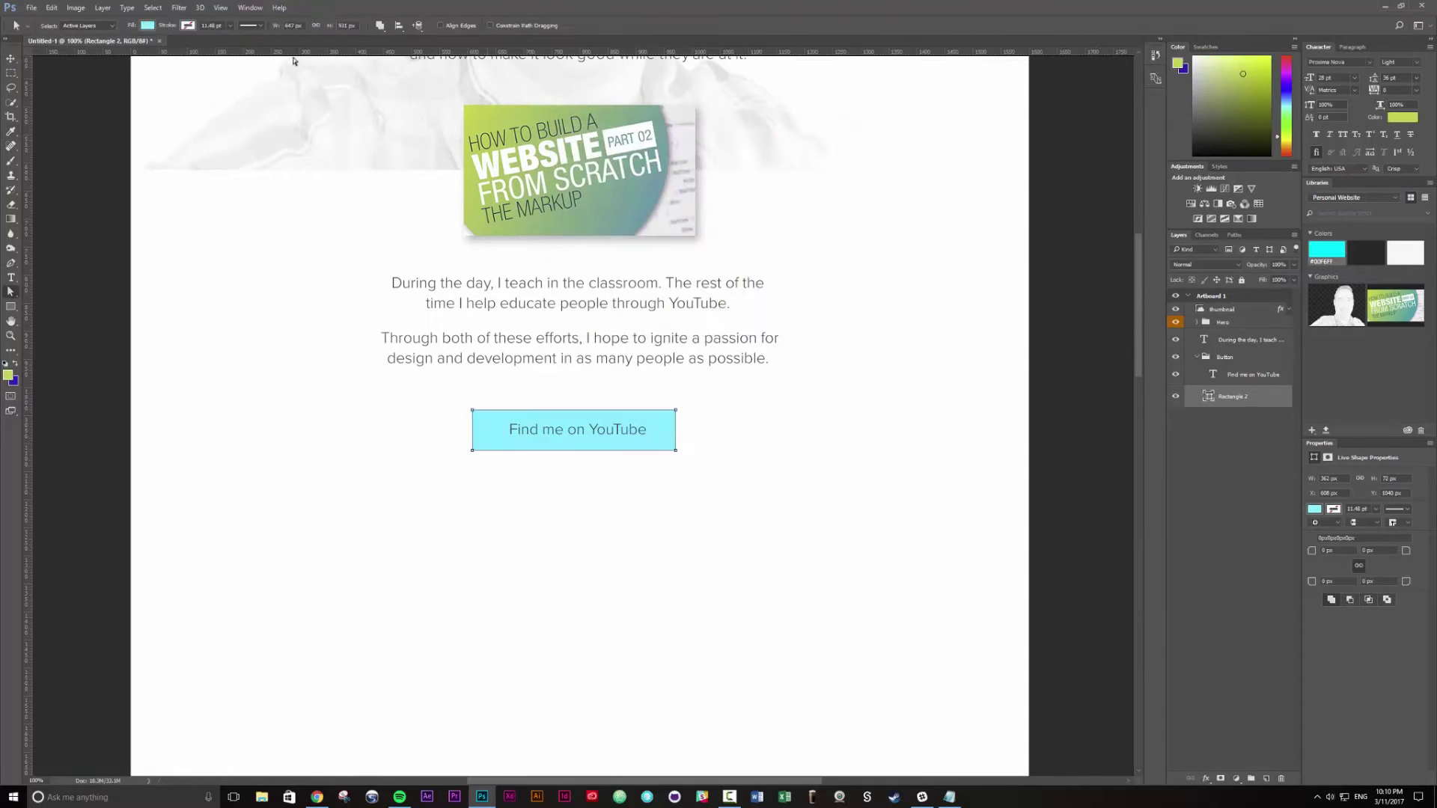
Try the thumbnail's lime green as the button rectangle's fill, and undo it.
{"action": "key", "text": "a"}
{"action": "left_click", "coordinate": [147, 25]}
{"action": "left_click", "coordinate": [201, 47]}
{"action": "left_click", "coordinate": [488, 121]}
{"action": "left_click", "coordinate": [815, 151]}
{"action": "left_click_drag", "start_coordinate": [985, 175], "coordinate": [1017, 371]}
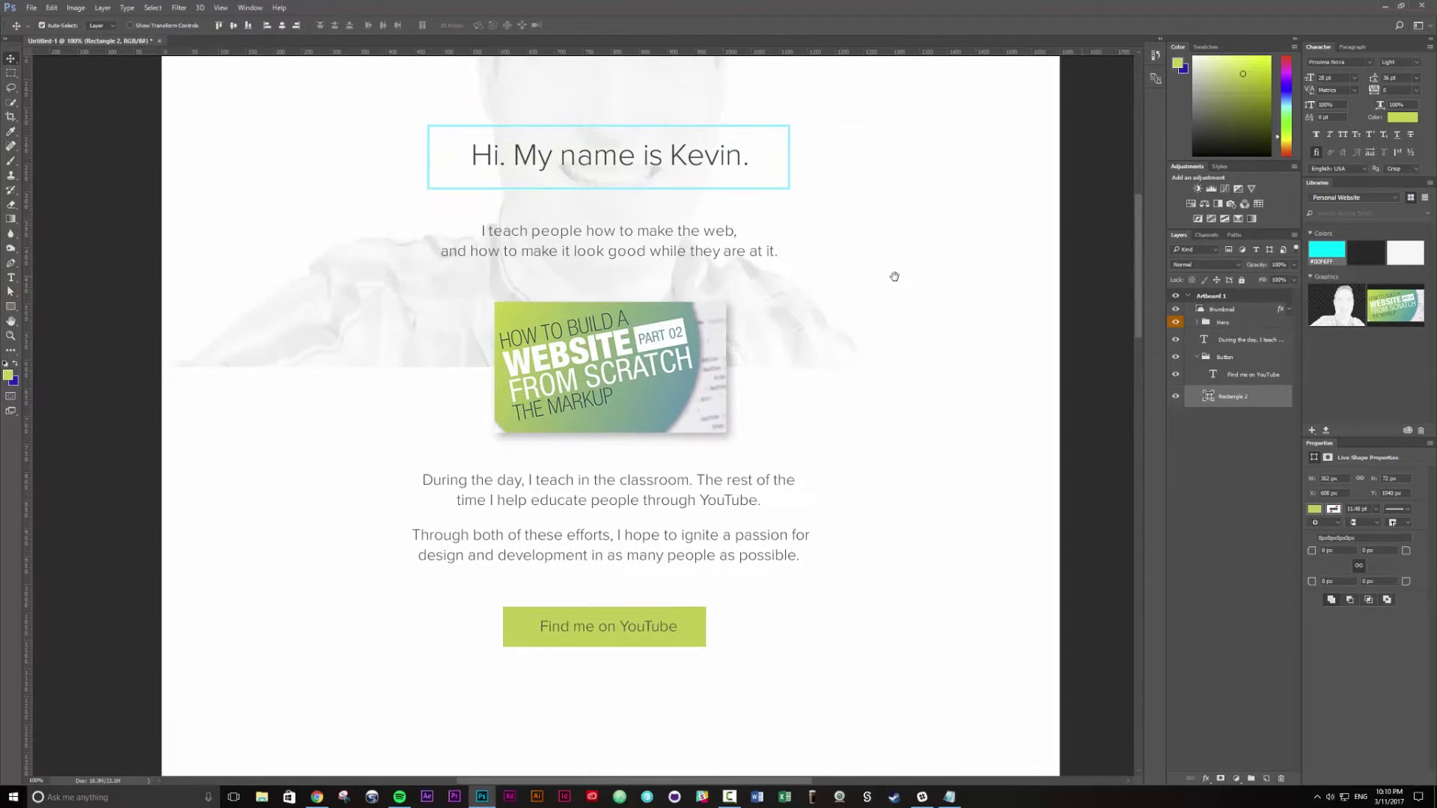
{"action": "left_click_drag", "start_coordinate": [905, 275], "coordinate": [890, 192]}
{"action": "key", "text": "ctrl+z"}
Fill the YouTube button's rectangle with a light mint green chosen in the colour picker.
{"action": "left_click", "coordinate": [147, 25]}
{"action": "left_click", "coordinate": [201, 47]}
{"action": "left_click_drag", "start_coordinate": [721, 218], "coordinate": [722, 228]}
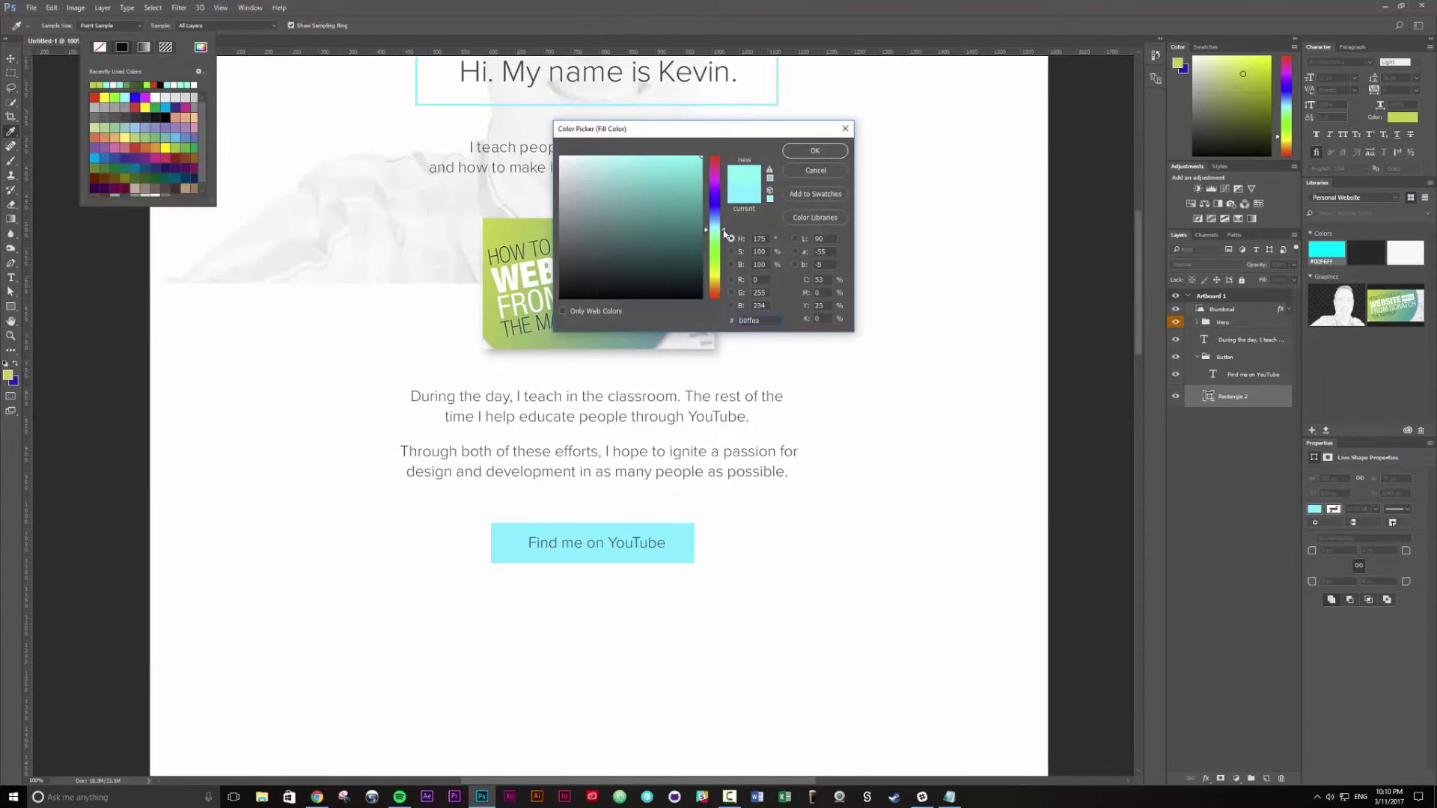
{"action": "left_click", "coordinate": [817, 155]}
{"action": "key", "text": "v"}
{"action": "left_click_drag", "start_coordinate": [821, 479], "coordinate": [804, 513]}
Sample the button's mint green as the foreground colour and apply it to the greeting box's outline.
{"action": "left_click", "coordinate": [759, 140], "text": "ctrl"}
{"action": "key", "text": "a"}
{"action": "left_click", "coordinate": [7, 375]}
{"action": "left_click", "coordinate": [506, 587]}
{"action": "left_click", "coordinate": [815, 152]}
{"action": "left_click", "coordinate": [191, 27]}
{"action": "left_click", "coordinate": [134, 81]}
{"action": "key", "text": "v"}
Try moving the YouTube button's rectangle up slightly, and undo it.
{"action": "left_click", "coordinate": [671, 593], "text": "ctrl"}
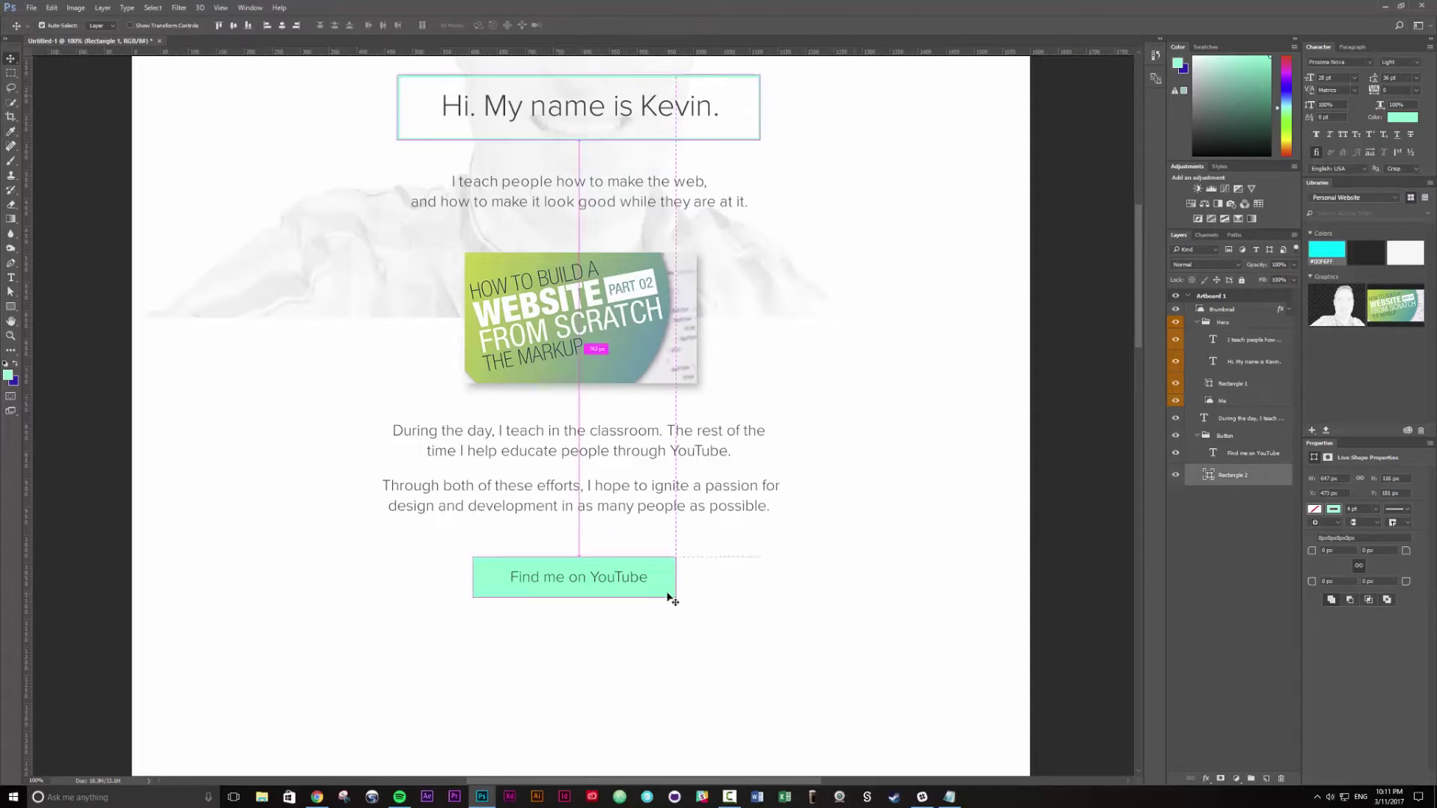
{"action": "left_click_drag", "start_coordinate": [856, 554], "coordinate": [853, 487]}
{"action": "left_click_drag", "start_coordinate": [667, 532], "coordinate": [667, 527]}
{"action": "key", "text": "ctrl+z"}
Move the intro paragraph down slightly, bringing it closer to the YouTube button.
{"action": "left_click", "coordinate": [1225, 436]}
{"action": "left_click_drag", "start_coordinate": [858, 562], "coordinate": [897, 466]}
{"action": "left_click", "coordinate": [719, 360], "text": "ctrl"}
{"action": "left_click", "coordinate": [706, 419], "text": "ctrl+shift"}
{"action": "key", "text": "ctrl+z"}
{"action": "left_click_drag", "start_coordinate": [633, 358], "coordinate": [632, 383]}
Group the intro paragraph with the button layers, give the group a green layer colour and name it "I teach".
{"action": "left_click", "coordinate": [646, 413], "text": "ctrl+shift"}
{"action": "left_click_drag", "start_coordinate": [780, 403], "coordinate": [779, 515]}
{"action": "key", "text": "ctrl+g"}
{"action": "right_click", "coordinate": [1251, 415]}
{"action": "left_click", "coordinate": [1283, 368]}
{"action": "left_click", "coordinate": [1197, 322]}
{"action": "double_click", "coordinate": [1227, 334]}
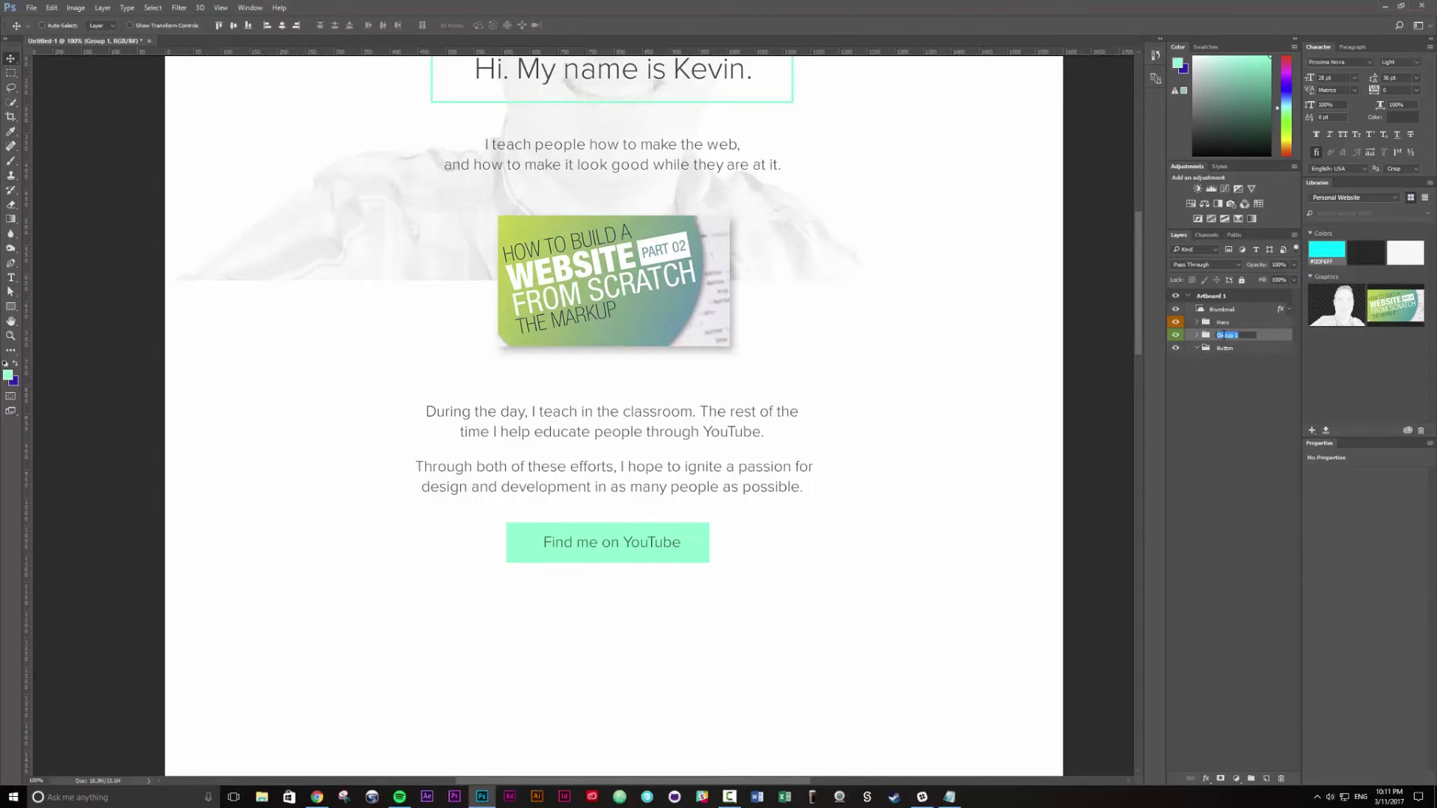
{"action": "key", "text": "Return"}
Regroup the button's label and rectangle as "Button" inside the I teach group, and delete the leftover empty Button group.
{"action": "scroll", "coordinate": [749, 487], "scroll_direction": "down", "scroll_amount": 3}
{"action": "left_click", "coordinate": [1196, 350]}
{"action": "left_click", "coordinate": [1197, 336]}
{"action": "left_click", "coordinate": [648, 417], "text": "ctrl"}
{"action": "left_click", "coordinate": [647, 416], "text": "ctrl"}
{"action": "left_click", "coordinate": [697, 408], "text": "ctrl+shift"}
{"action": "key", "text": "ctrl+g"}
{"action": "left_click", "coordinate": [1240, 370]}
{"action": "type", "text": "Button"}
{"action": "key", "text": "Return"}
{"action": "left_click", "coordinate": [1238, 384]}
{"action": "key", "text": "Delete"}
{"action": "left_click", "coordinate": [1198, 335]}
Switch to Notepad and copy the closing paragraph about Twitter and Github from the website notes.
{"action": "left_click_drag", "start_coordinate": [655, 497], "coordinate": [667, 484]}
{"action": "left_click", "coordinate": [949, 798]}
{"action": "left_click_drag", "start_coordinate": [1188, 228], "coordinate": [930, 223]}
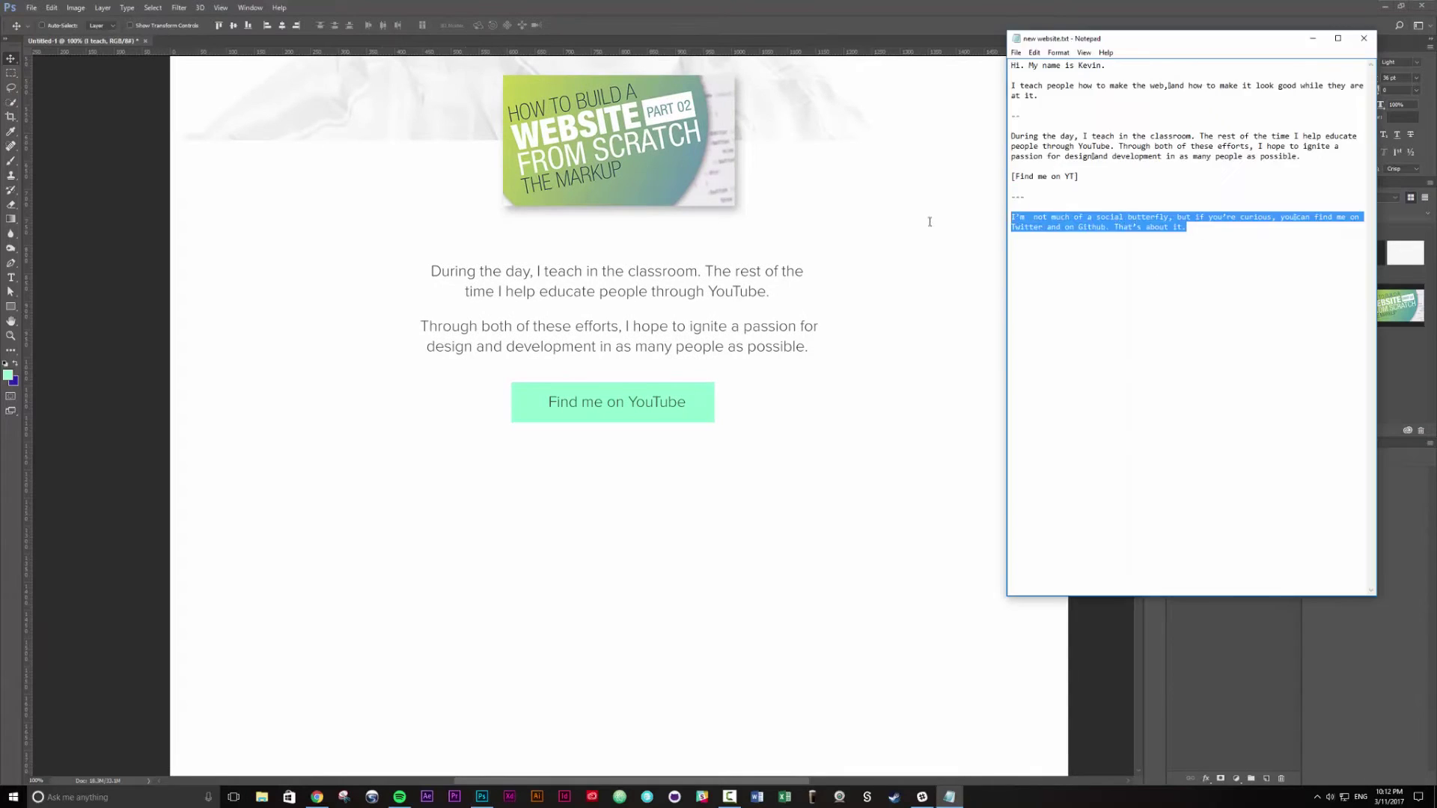
{"action": "left_click", "coordinate": [930, 223]}
Draw a full-width rectangle about 1603 by 262 px below the YouTube button and fill it with the library's light grey.
{"action": "left_click_drag", "start_coordinate": [776, 511], "coordinate": [774, 498]}
{"action": "left_click", "coordinate": [7, 305]}
{"action": "mouse_move", "coordinate": [167, 470]}
{"action": "left_mouse_down"}
{"action": "mouse_move", "coordinate": [1155, 620]}
{"action": "mouse_move", "coordinate": [1064, 618]}
{"action": "left_mouse_up"}
{"action": "left_click", "coordinate": [1404, 255]}
{"action": "key", "text": "t"}
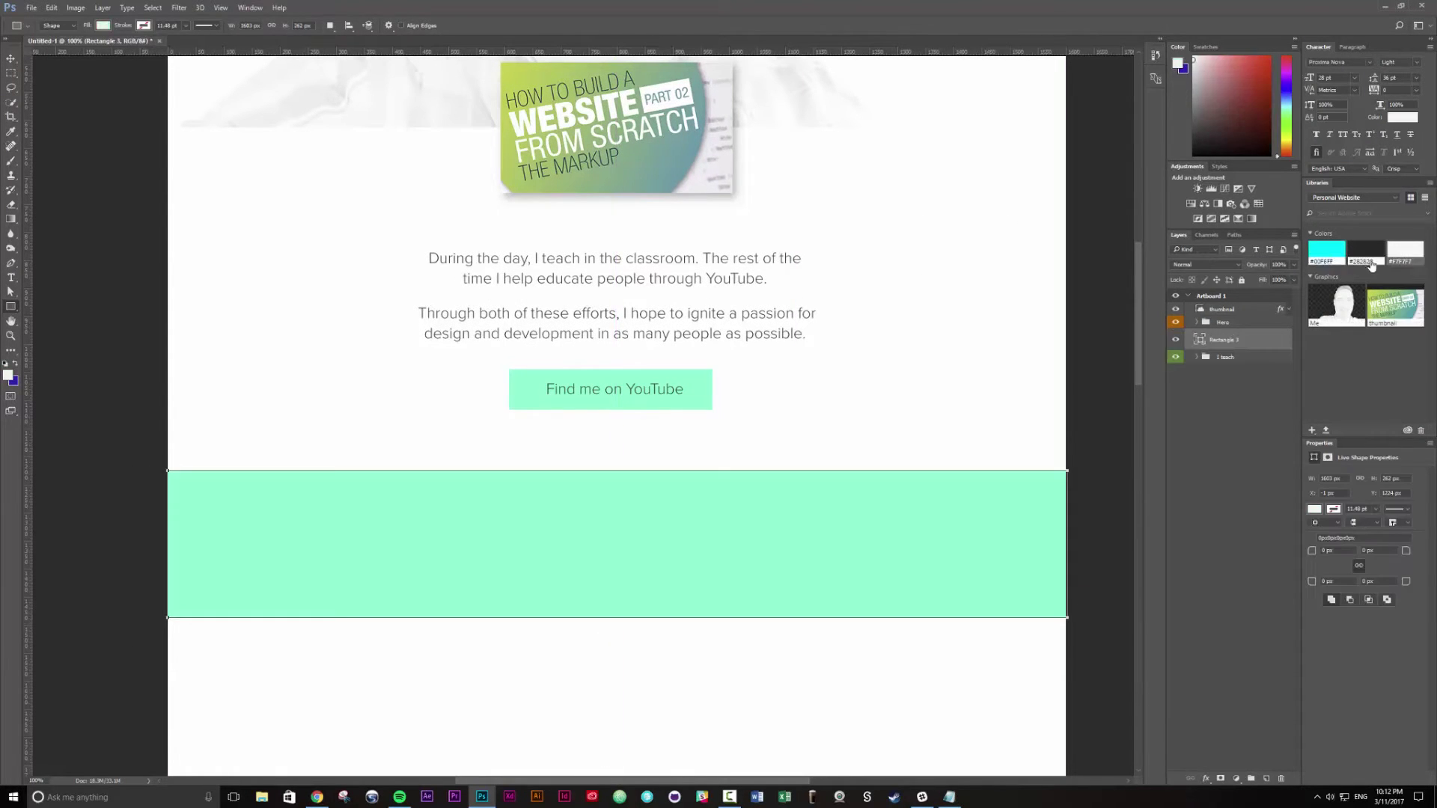
Duplicate the intro paragraph onto the light grey band and move the copy's layer out of the I teach group.
{"action": "key", "text": "v"}
{"action": "left_click", "coordinate": [632, 311], "text": "ctrl"}
{"action": "left_click_drag", "start_coordinate": [748, 271], "coordinate": [748, 519]}
{"action": "left_click_drag", "start_coordinate": [1255, 375], "coordinate": [1231, 334]}
Group the copied paragraph with the grey band as "Footer" and give the group a red layer colour.
{"action": "left_click", "coordinate": [1228, 355], "text": "shift"}
{"action": "key", "text": "ctrl+g"}
{"action": "key", "text": "Return"}
{"action": "right_click", "coordinate": [1229, 335]}
{"action": "left_click", "coordinate": [1266, 640]}
Nudge the whole Footer group down slightly on the page.
{"action": "left_click", "coordinate": [1197, 335]}
{"action": "left_click", "coordinate": [1197, 335]}
{"action": "left_click", "coordinate": [1225, 348]}
{"action": "mouse_move", "coordinate": [861, 458]}
{"action": "left_mouse_down"}
{"action": "mouse_move", "coordinate": [861, 512]}
{"action": "mouse_move", "coordinate": [860, 464]}
{"action": "left_mouse_up"}
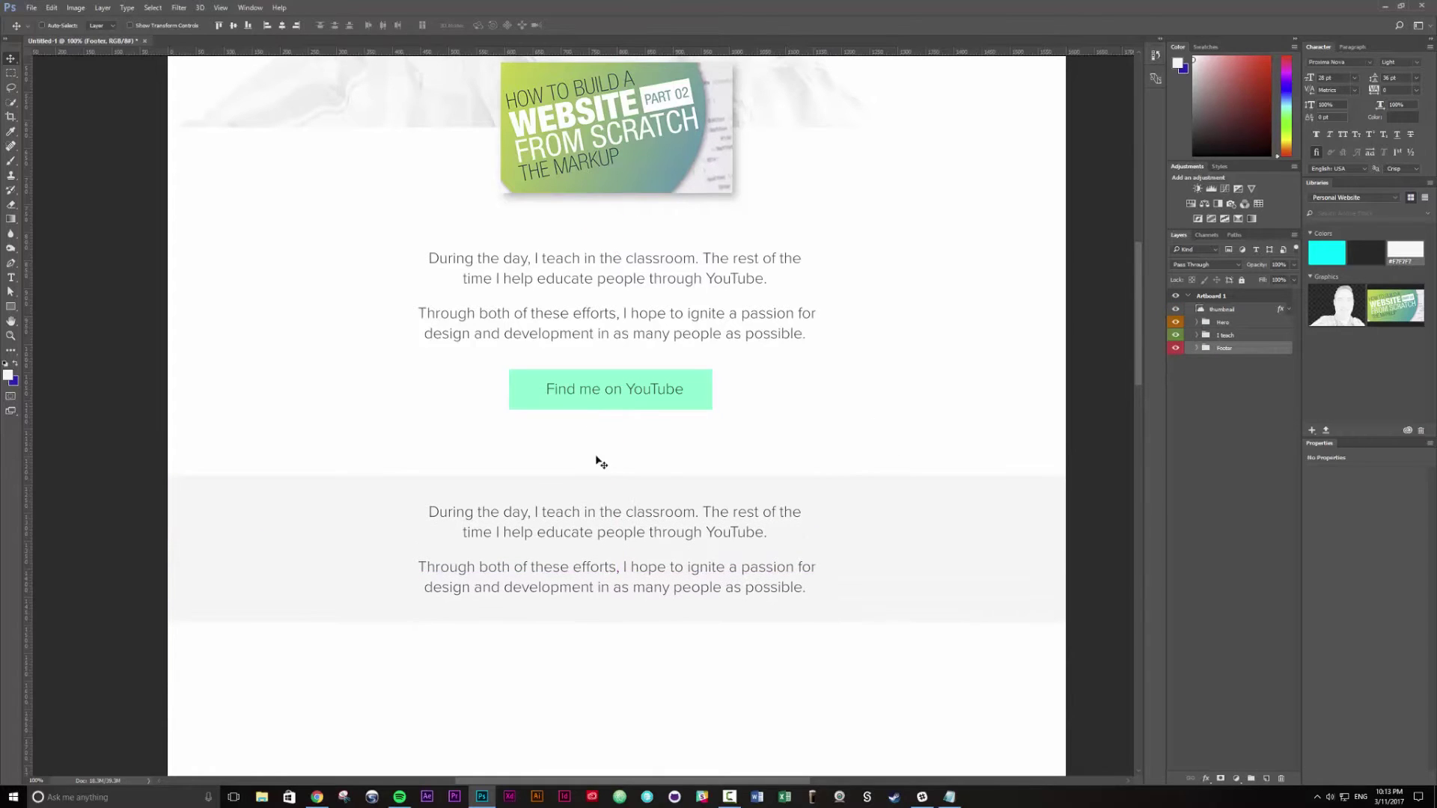
Replace the footer paragraph with the copied text beginning "I'm not much of a social butterfly" and shorten its text box.
{"action": "scroll", "coordinate": [680, 442], "scroll_direction": "down", "scroll_amount": 2}
{"action": "key", "text": "t"}
{"action": "left_click", "coordinate": [754, 484]}
{"action": "key", "text": "ctrl+a"}
{"action": "type", "text": "I'm  not much of a social butterfly, but if you're curious, you can find me on Twitter and on Github. That's about it."}
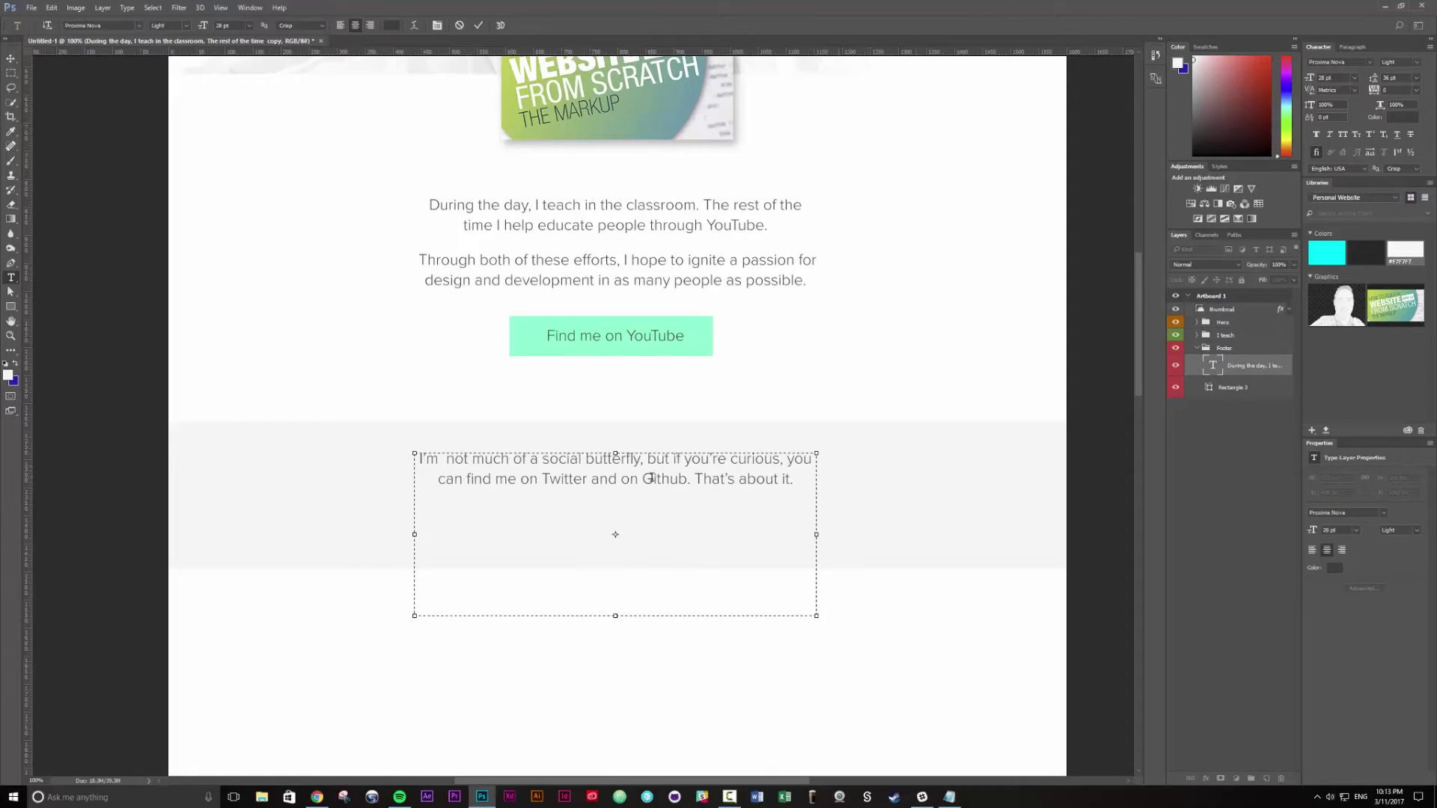
{"action": "left_click_drag", "start_coordinate": [614, 616], "coordinate": [618, 493]}
{"action": "key", "text": "ctrl+Return"}
Load the grey band's outline as a selection and vertically centre the footer text within it.
{"action": "key", "text": "v"}
{"action": "key", "text": "m"}
{"action": "left_click", "coordinate": [1209, 390], "text": "ctrl"}
{"action": "left_click", "coordinate": [233, 24]}
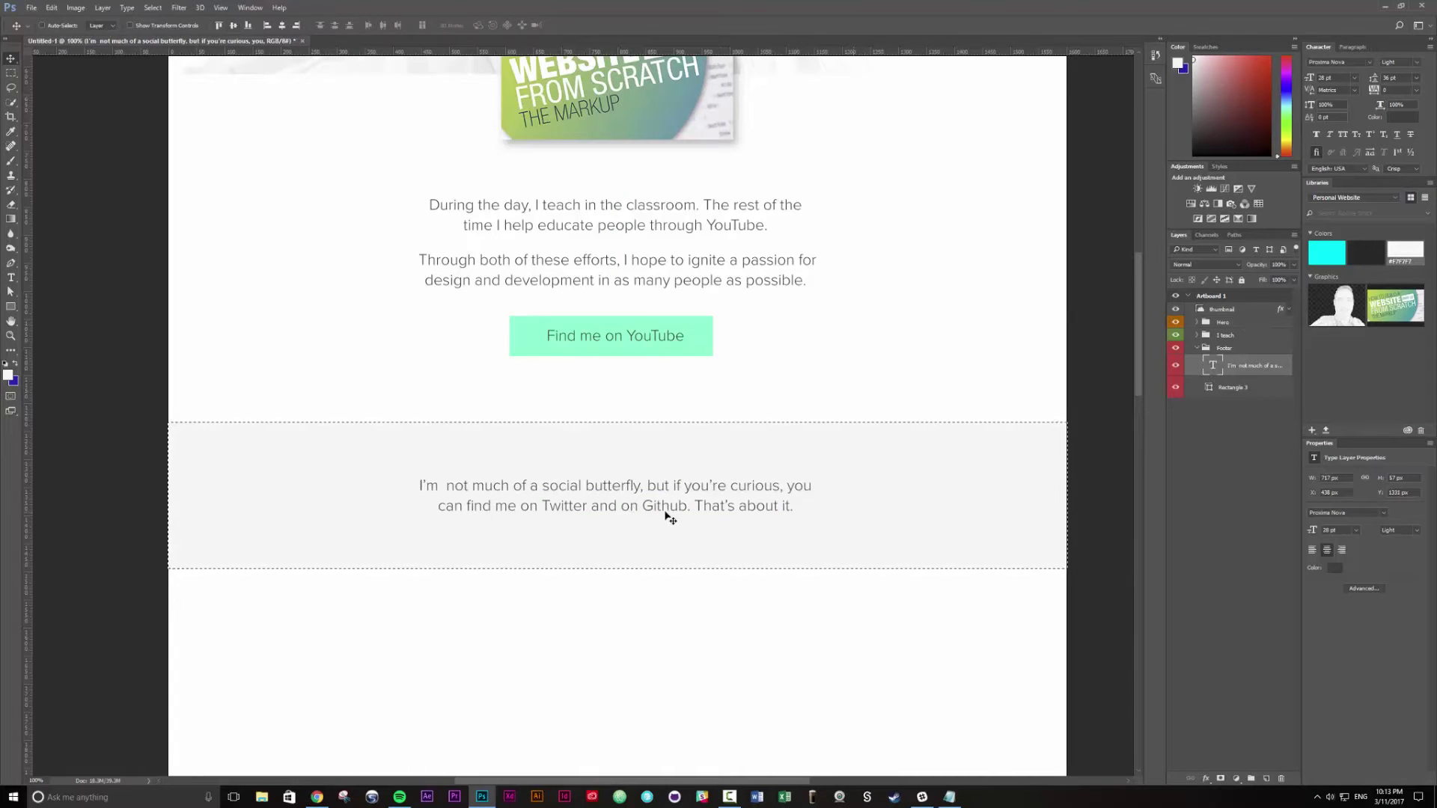
{"action": "left_click", "coordinate": [233, 26]}
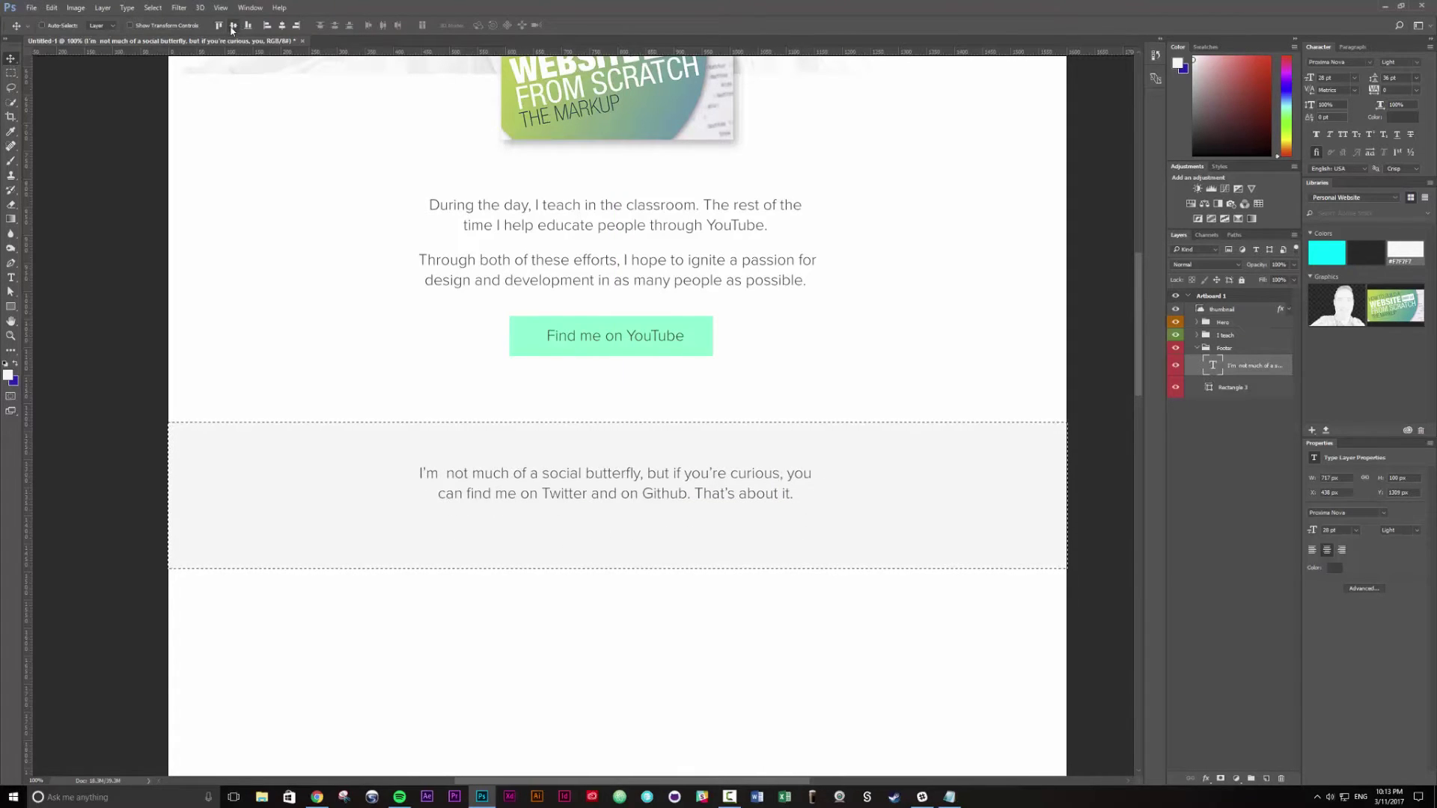
Tighten the footer text box around its two lines, vertically centre it in the grey band again and deselect.
{"action": "key", "text": "t"}
{"action": "left_click", "coordinate": [664, 494]}
{"action": "left_click_drag", "start_coordinate": [615, 526], "coordinate": [636, 502]}
{"action": "key", "text": "ctrl+Return"}
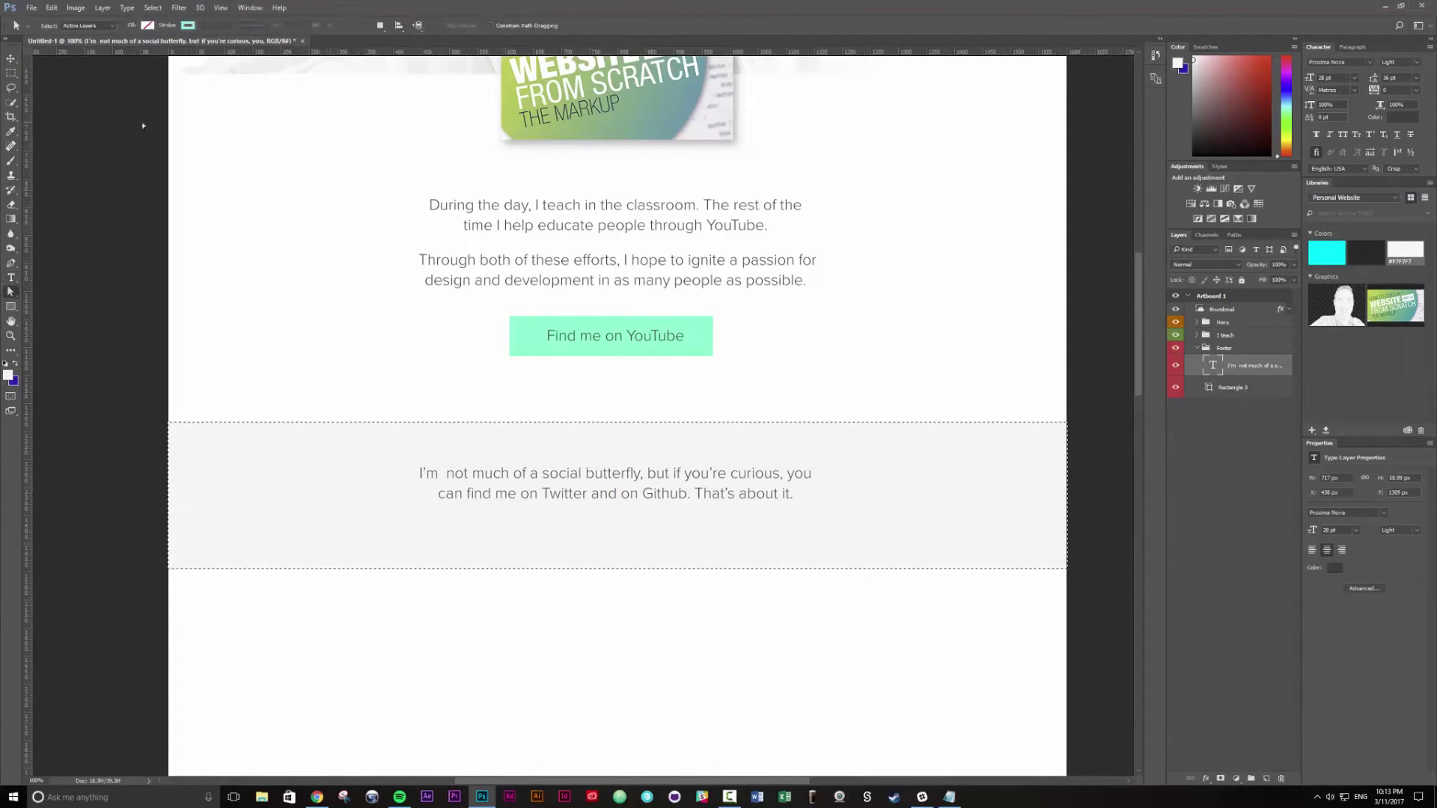
{"action": "key", "text": "v"}
{"action": "left_click", "coordinate": [233, 26]}
{"action": "key", "text": "ctrl+d"}
Underline the words Twitter and Github in the footer text as links.
{"action": "key", "text": "t"}
{"action": "double_click", "coordinate": [566, 505]}
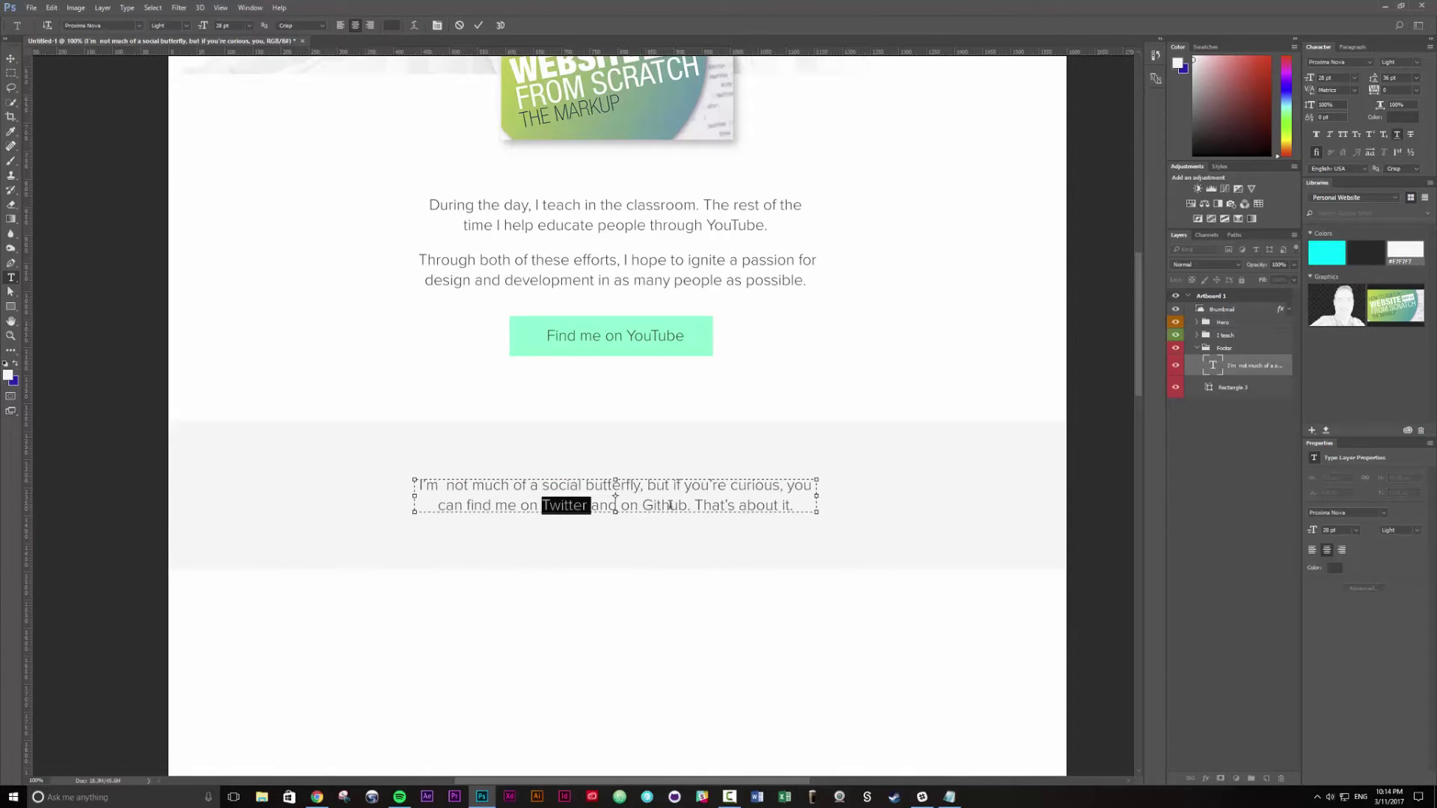
{"action": "double_click", "coordinate": [663, 506]}
{"action": "key", "text": "ctrl+shift+u"}
{"action": "key", "text": "ctrl+Return"}
Crop the artboard's height to about 1495 px so that it ends at the bottom of the footer.
{"action": "key", "text": "c"}
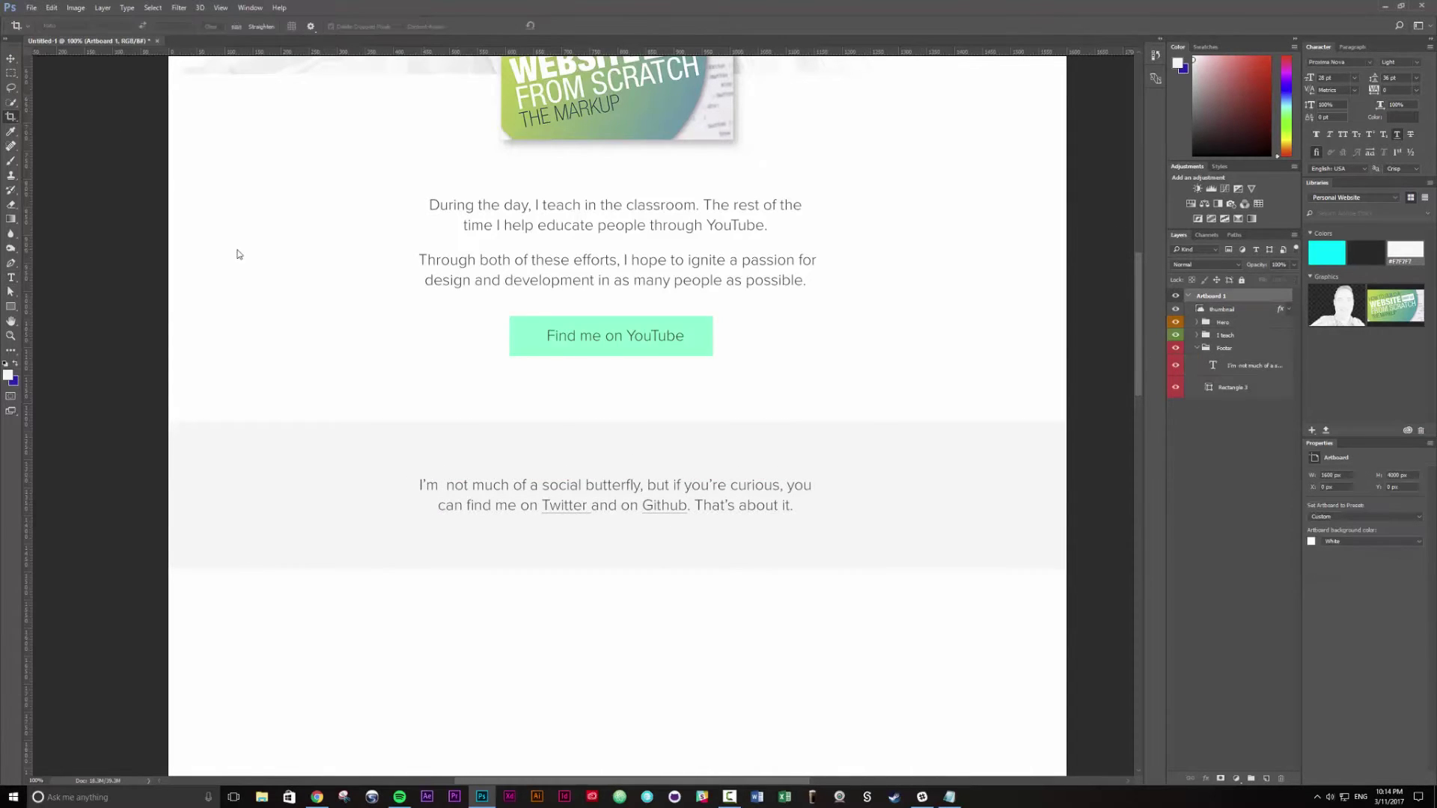
{"action": "key", "text": "ctrl+0"}
{"action": "left_click_drag", "start_coordinate": [723, 764], "coordinate": [723, 328]}
{"action": "key", "text": "Return"}
{"action": "key", "text": "v"}
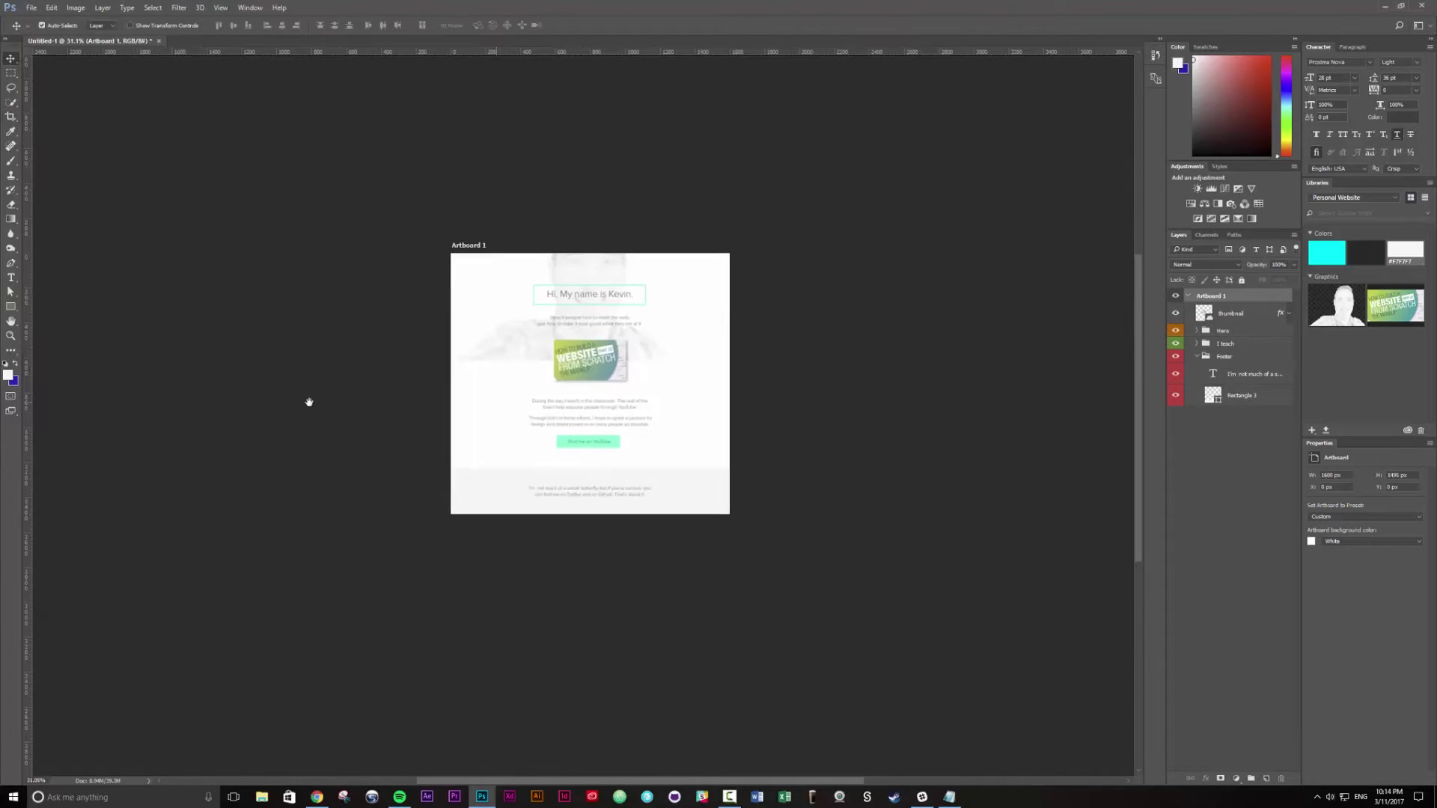
Try moving the Footer group further down the page, and undo it.
{"action": "scroll", "coordinate": [657, 545], "scroll_direction": "up", "scroll_amount": 5}
{"action": "scroll", "coordinate": [686, 617], "scroll_direction": "up", "scroll_amount": 1}
{"action": "scroll", "coordinate": [434, 254], "scroll_direction": "down", "scroll_amount": 3}
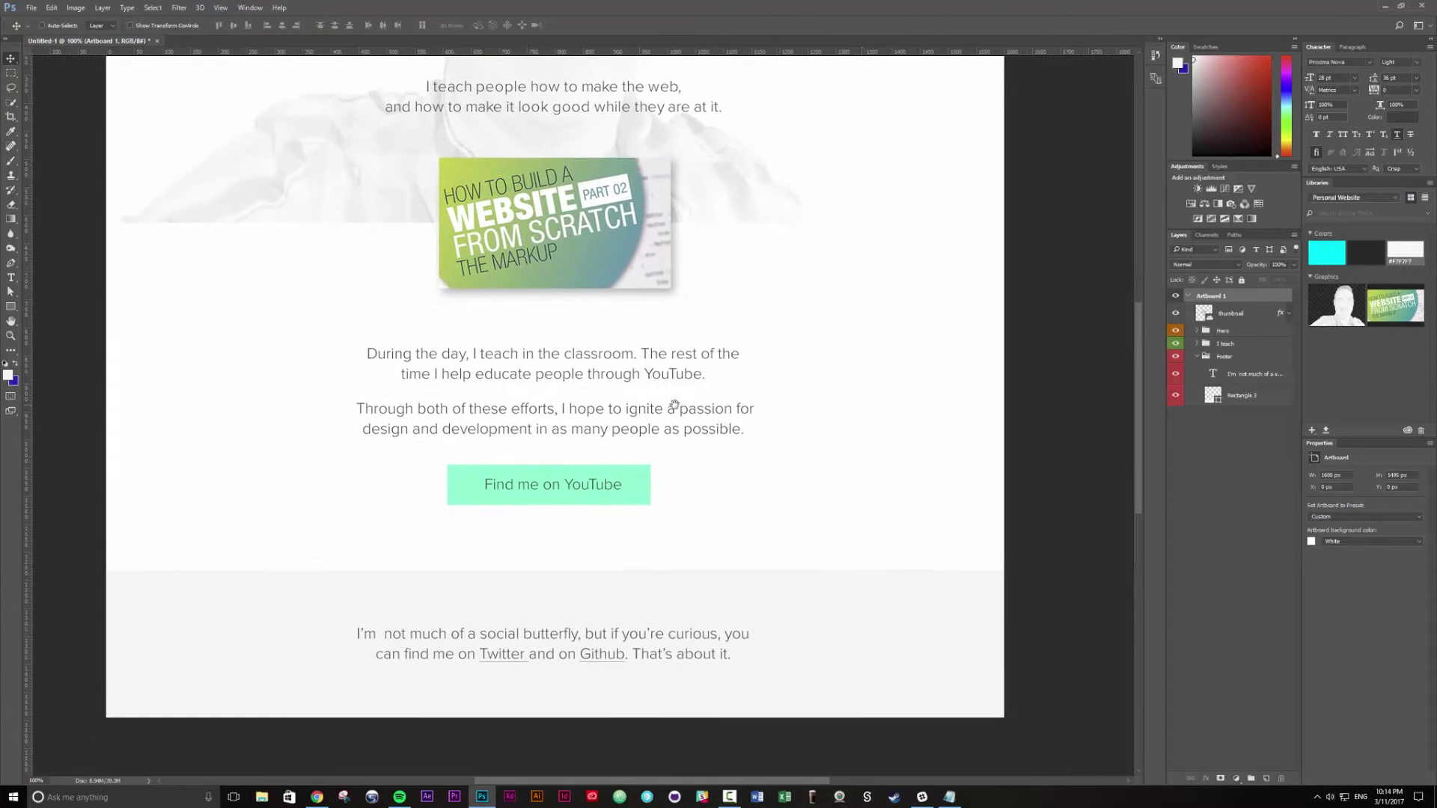
{"action": "left_click_drag", "start_coordinate": [741, 608], "coordinate": [743, 627]}
{"action": "key", "text": "ctrl+z"}
{"action": "left_click", "coordinate": [1241, 359]}
{"action": "left_click_drag", "start_coordinate": [835, 651], "coordinate": [835, 682]}
{"action": "key", "text": "ctrl+z"}
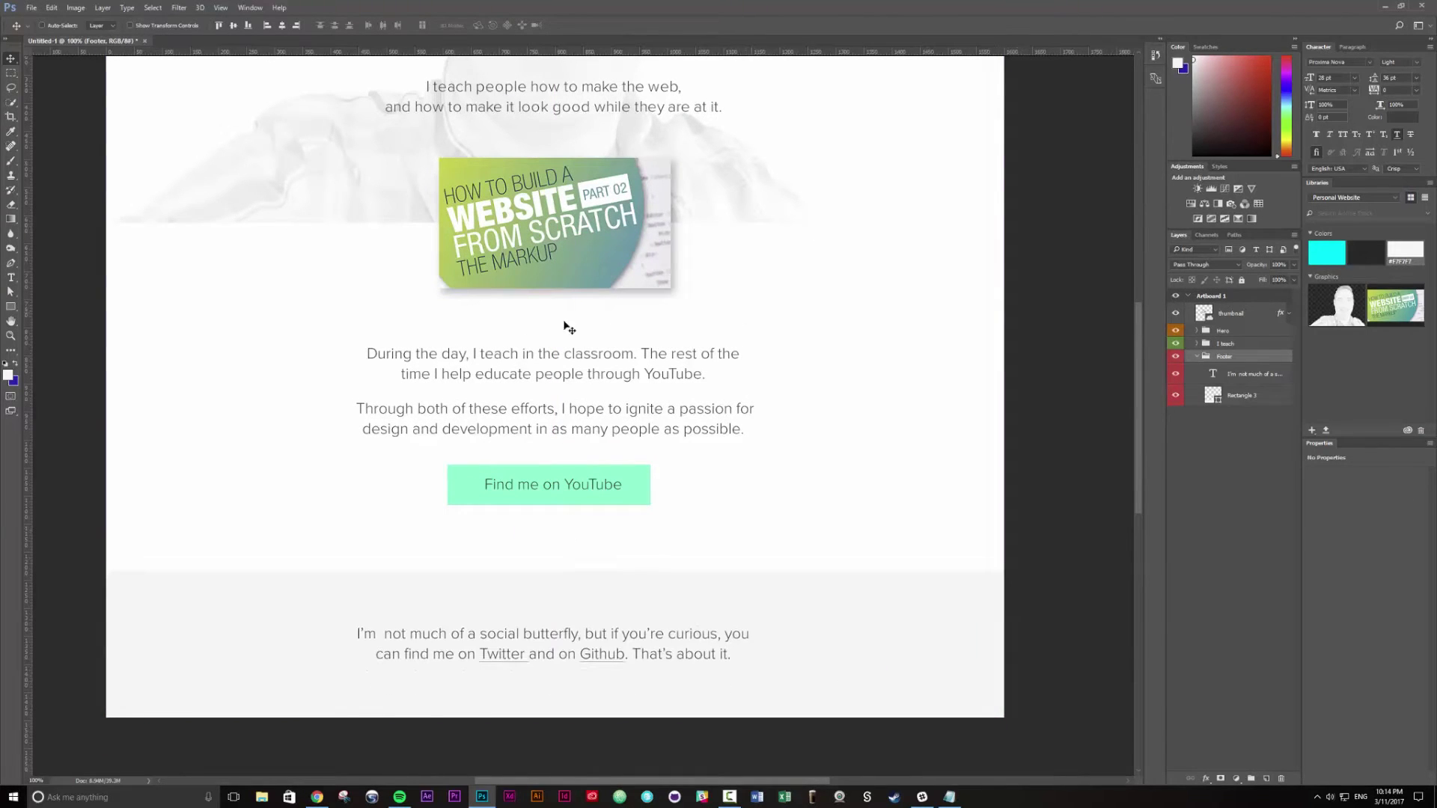
Try a different font weight on the word Twitter in the footer, and undo it.
{"action": "left_click_drag", "start_coordinate": [1084, 289], "coordinate": [1189, 303]}
{"action": "left_click_drag", "start_coordinate": [407, 564], "coordinate": [415, 508]}
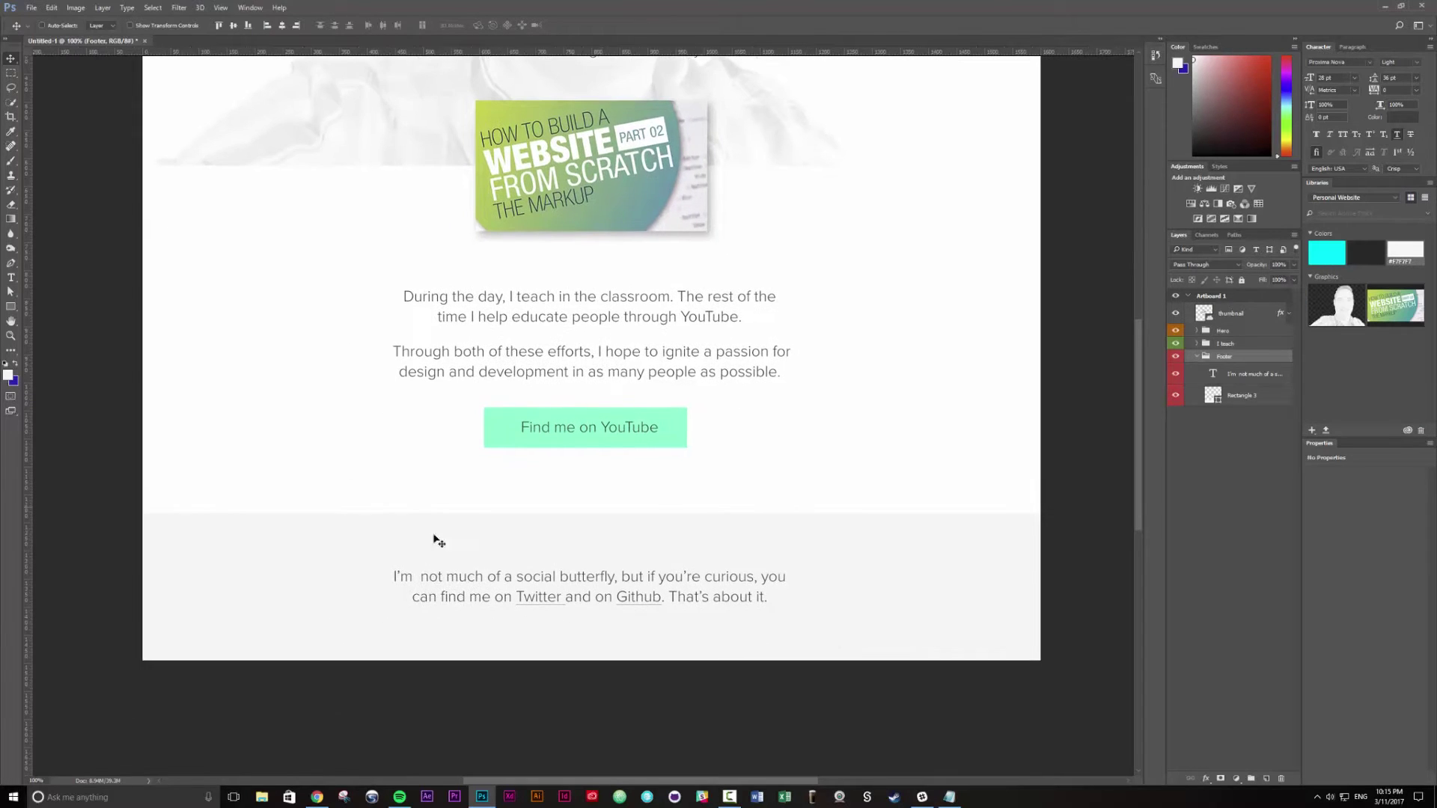
{"action": "double_click", "coordinate": [539, 597]}
{"action": "left_click", "coordinate": [1416, 64]}
{"action": "left_click", "coordinate": [1397, 83]}
{"action": "key", "text": "ctrl+Return"}
{"action": "key", "text": "ctrl+z"}
Try the button's mint green as the text colour of the word Twitter in the footer.
{"action": "double_click", "coordinate": [541, 597]}
{"action": "left_click", "coordinate": [391, 26]}
{"action": "left_click", "coordinate": [663, 423]}
{"action": "left_click", "coordinate": [815, 151]}
{"action": "left_click", "coordinate": [586, 596]}
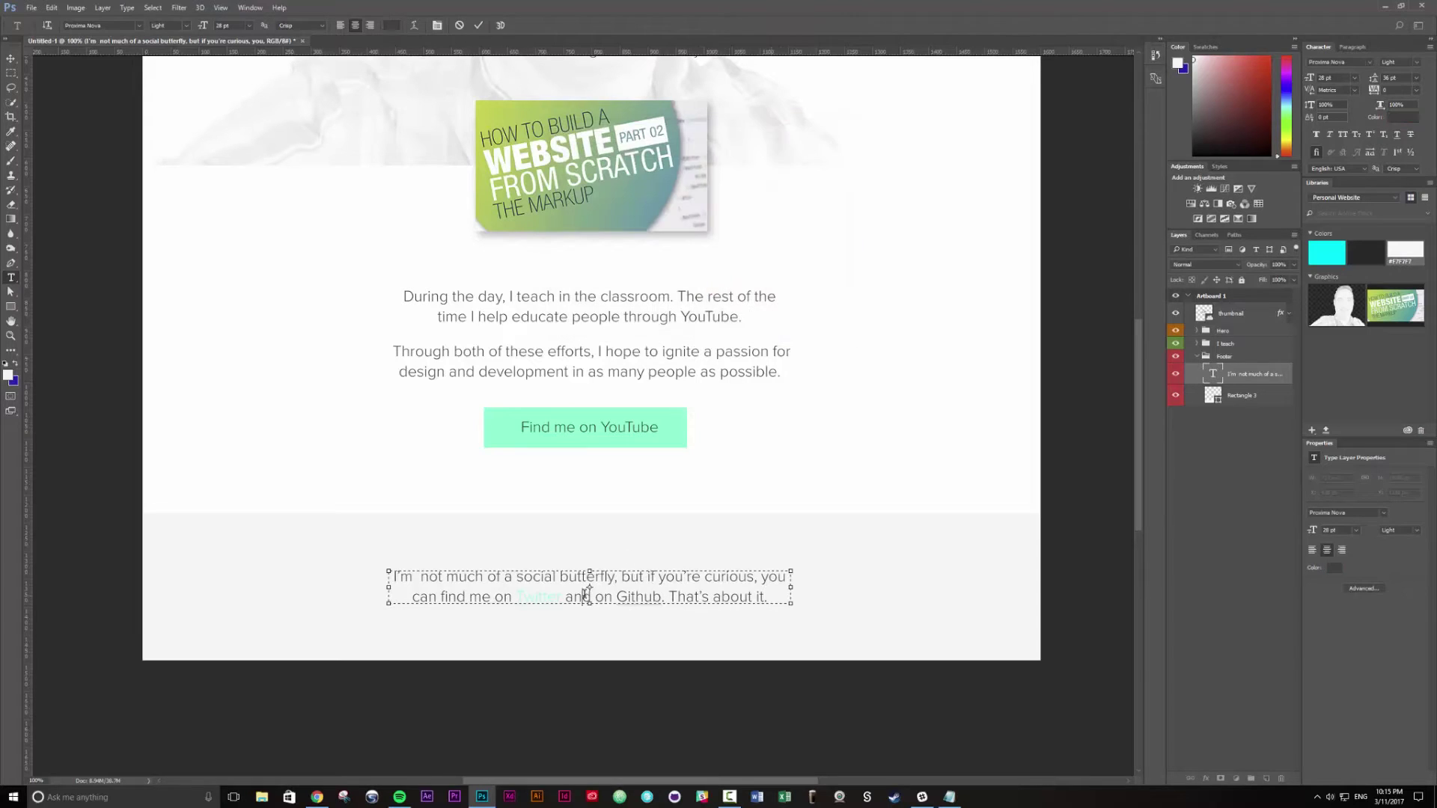
Try another font weight on the mint-coloured Twitter link, and undo the link's restyling.
{"action": "double_click", "coordinate": [539, 596]}
{"action": "left_click", "coordinate": [1415, 63]}
{"action": "left_click", "coordinate": [1397, 83]}
{"action": "key", "text": "ctrl+Return"}
{"action": "key", "text": "ctrl+z"}
Try moving the footer text upward, and undo it.
{"action": "key", "text": "v"}
{"action": "scroll", "coordinate": [914, 410], "scroll_direction": "up", "scroll_amount": 4}
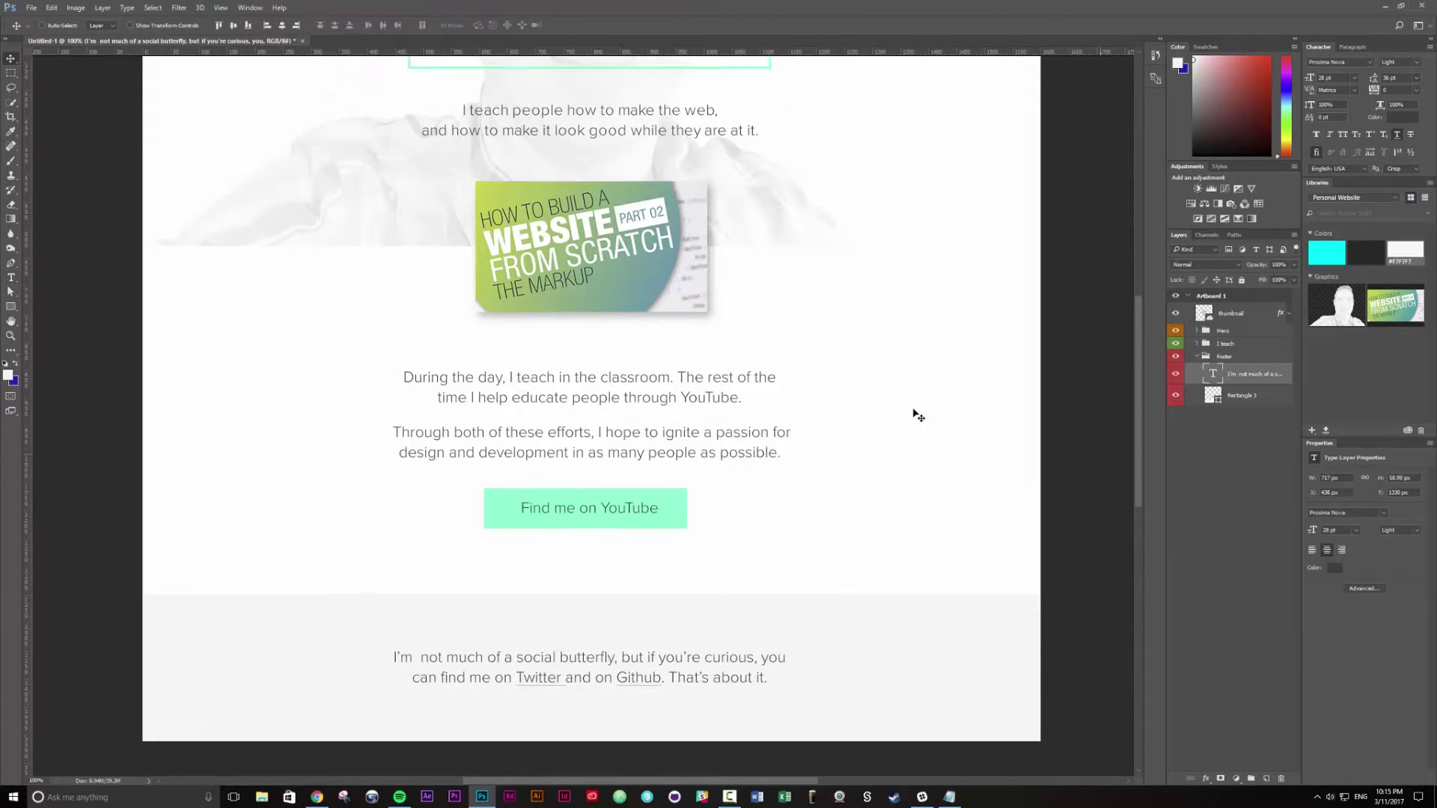
{"action": "left_click_drag", "start_coordinate": [1139, 470], "coordinate": [1141, 444]}
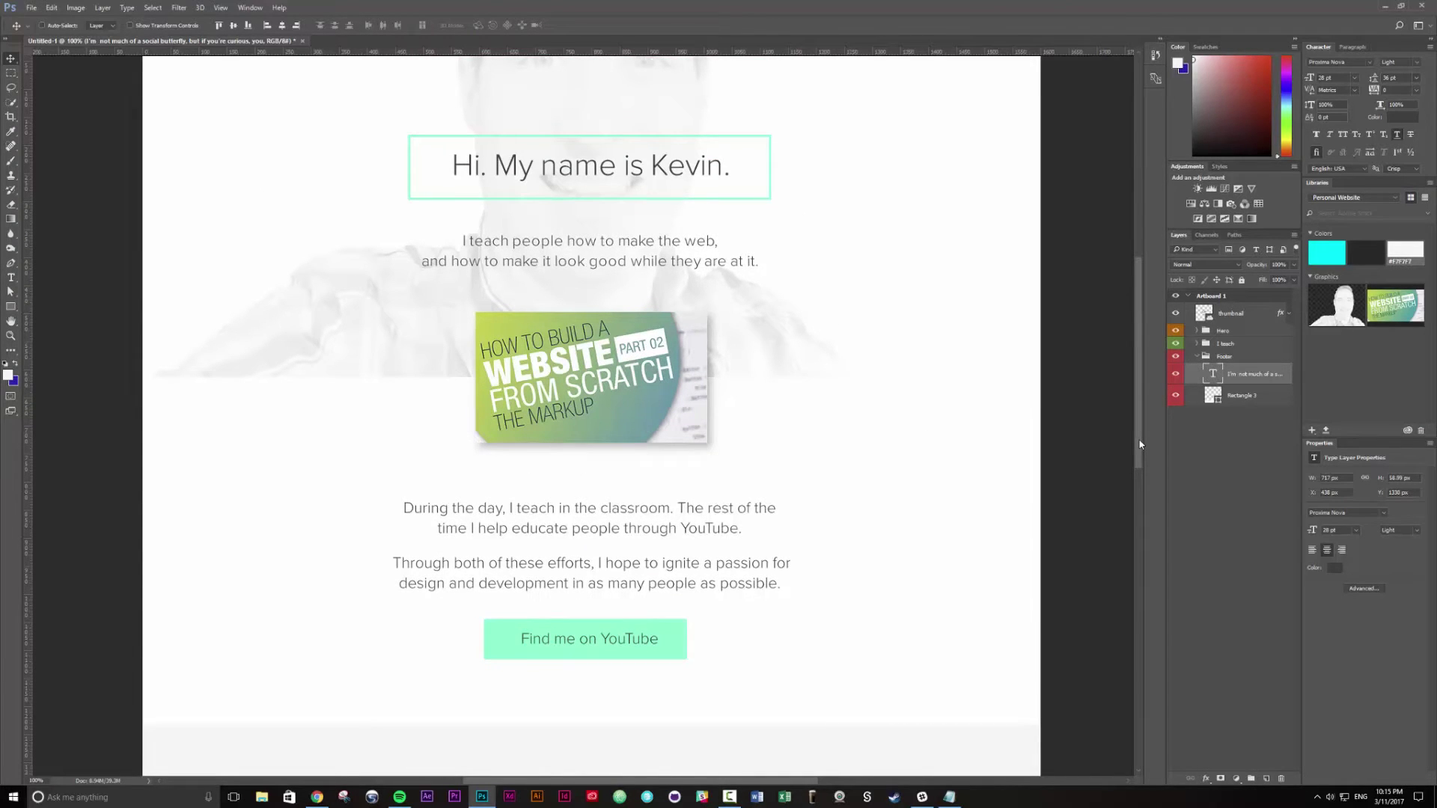
{"action": "left_click_drag", "start_coordinate": [666, 632], "coordinate": [660, 585]}
{"action": "key", "text": "ctrl+z"}
Try a free transform on the footer's grey rectangle, and undo it.
{"action": "left_click_drag", "start_coordinate": [630, 763], "coordinate": [619, 523]}
{"action": "left_click", "coordinate": [656, 518], "text": "ctrl"}
{"action": "key", "text": "ctrl+t"}
{"action": "key", "text": "Return"}
{"action": "key", "text": "ctrl+z"}
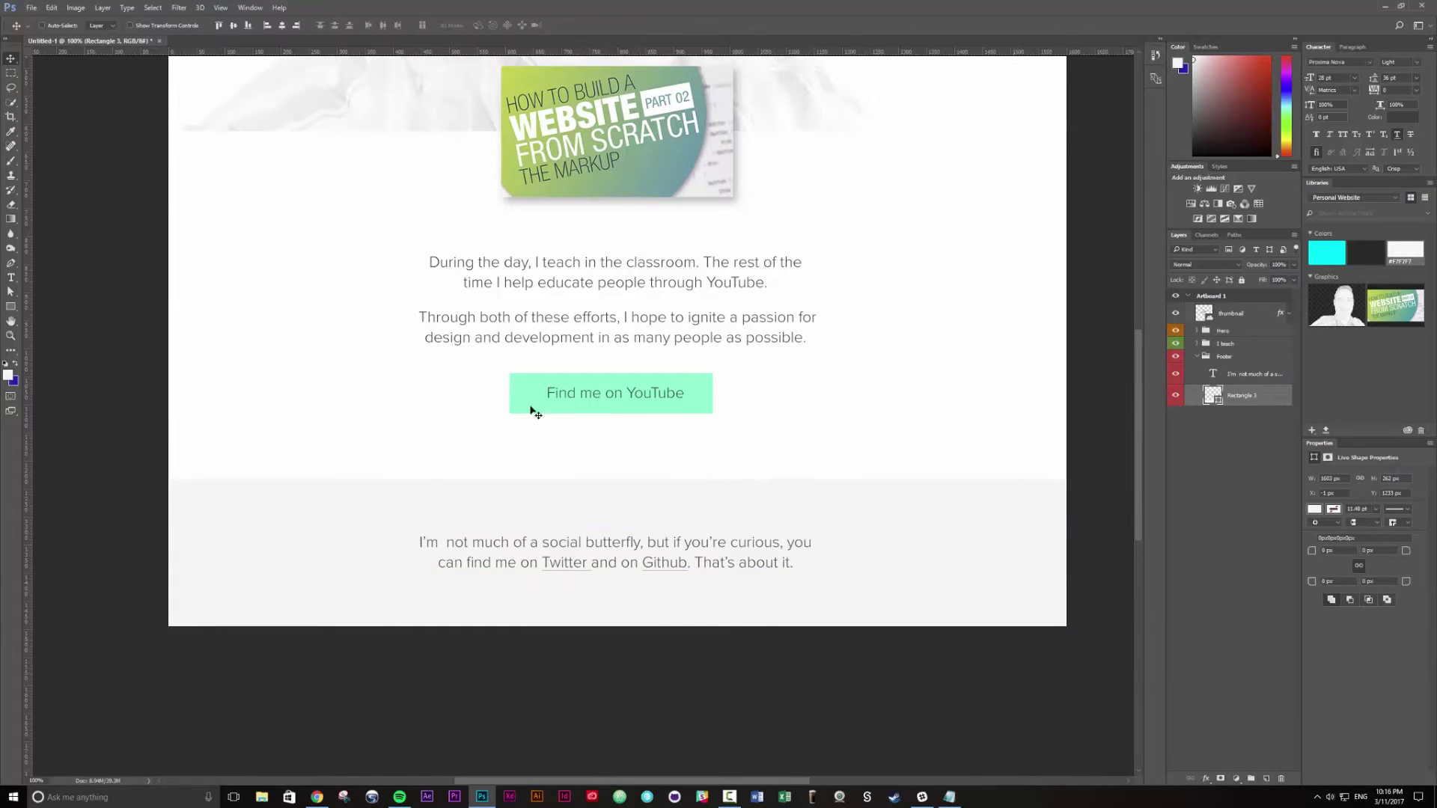
{"action": "scroll", "coordinate": [631, 401], "scroll_direction": "up", "scroll_amount": 5}
{"action": "scroll", "coordinate": [920, 476], "scroll_direction": "down", "scroll_amount": 1}
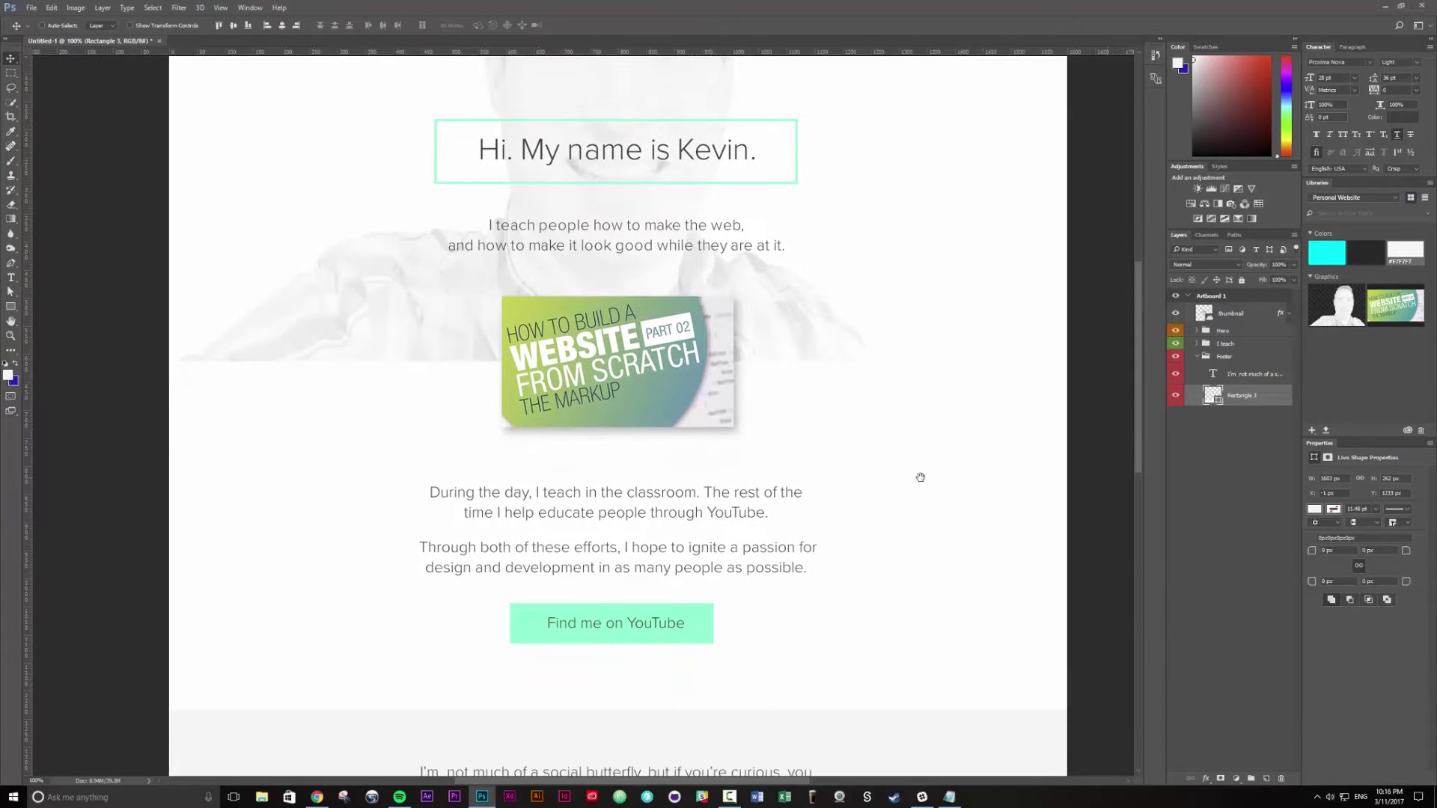
{"action": "scroll", "coordinate": [720, 139], "scroll_direction": "up", "scroll_amount": 2}
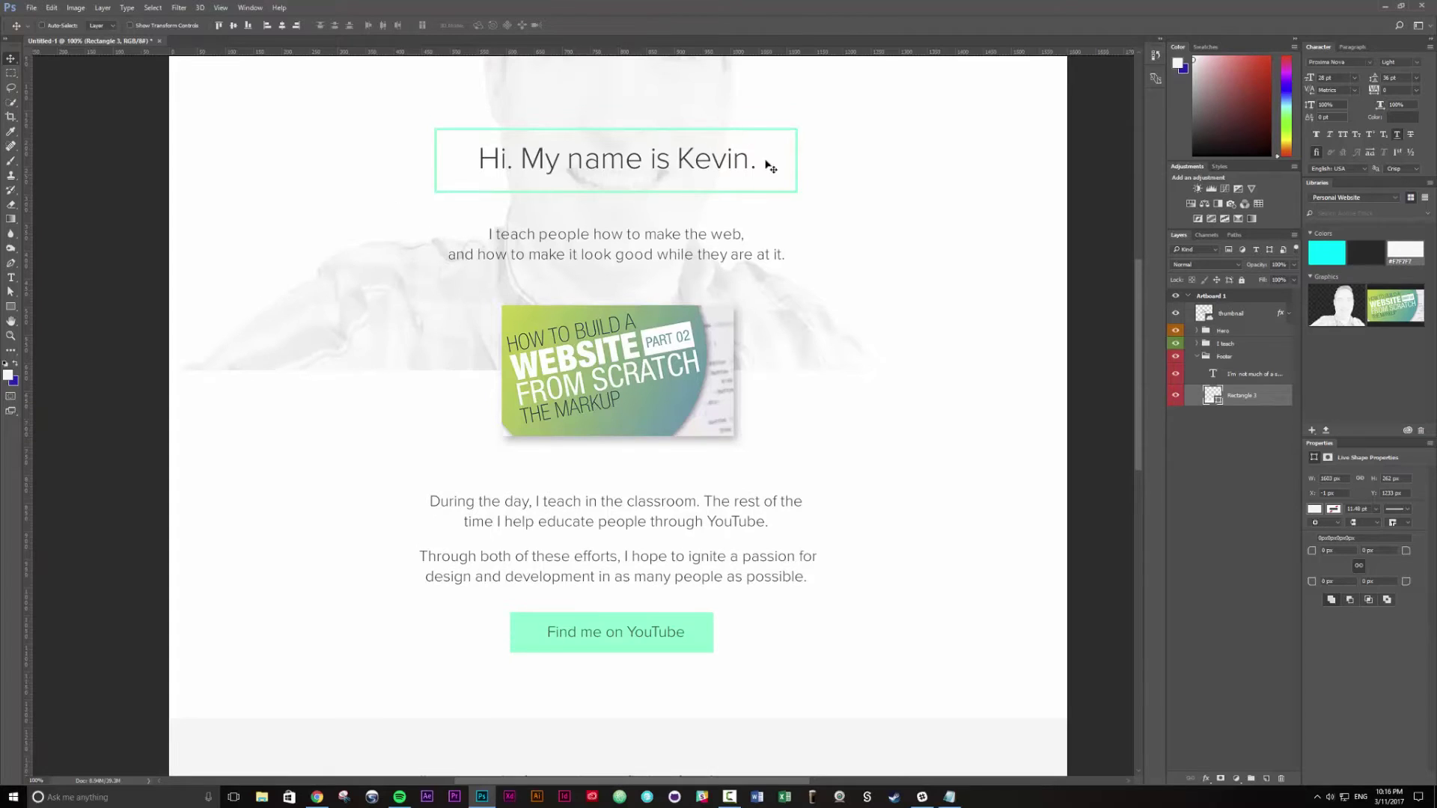
{"action": "scroll", "coordinate": [656, 649], "scroll_direction": "up", "scroll_amount": 2}
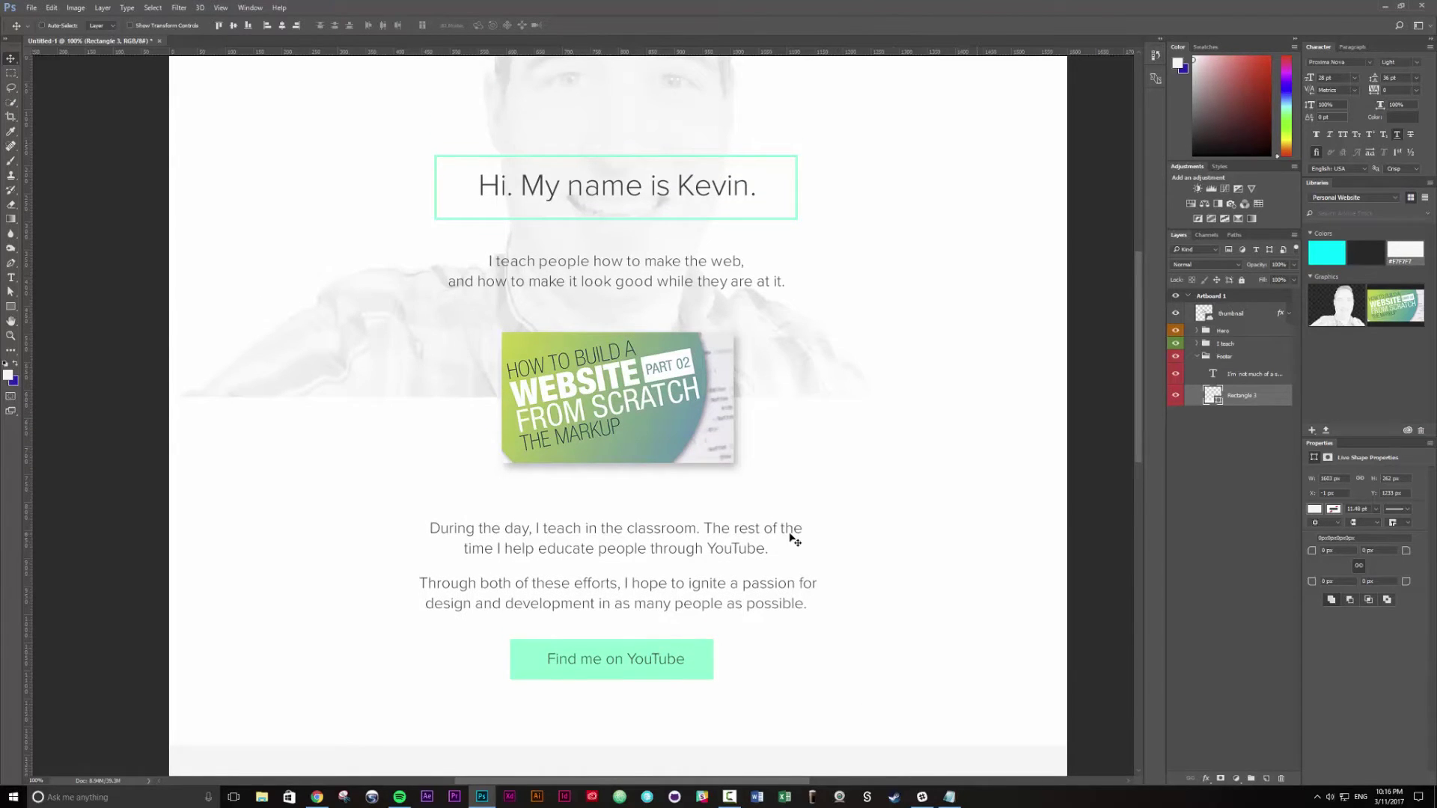
{"action": "scroll", "coordinate": [850, 636], "scroll_direction": "up", "scroll_amount": 2}
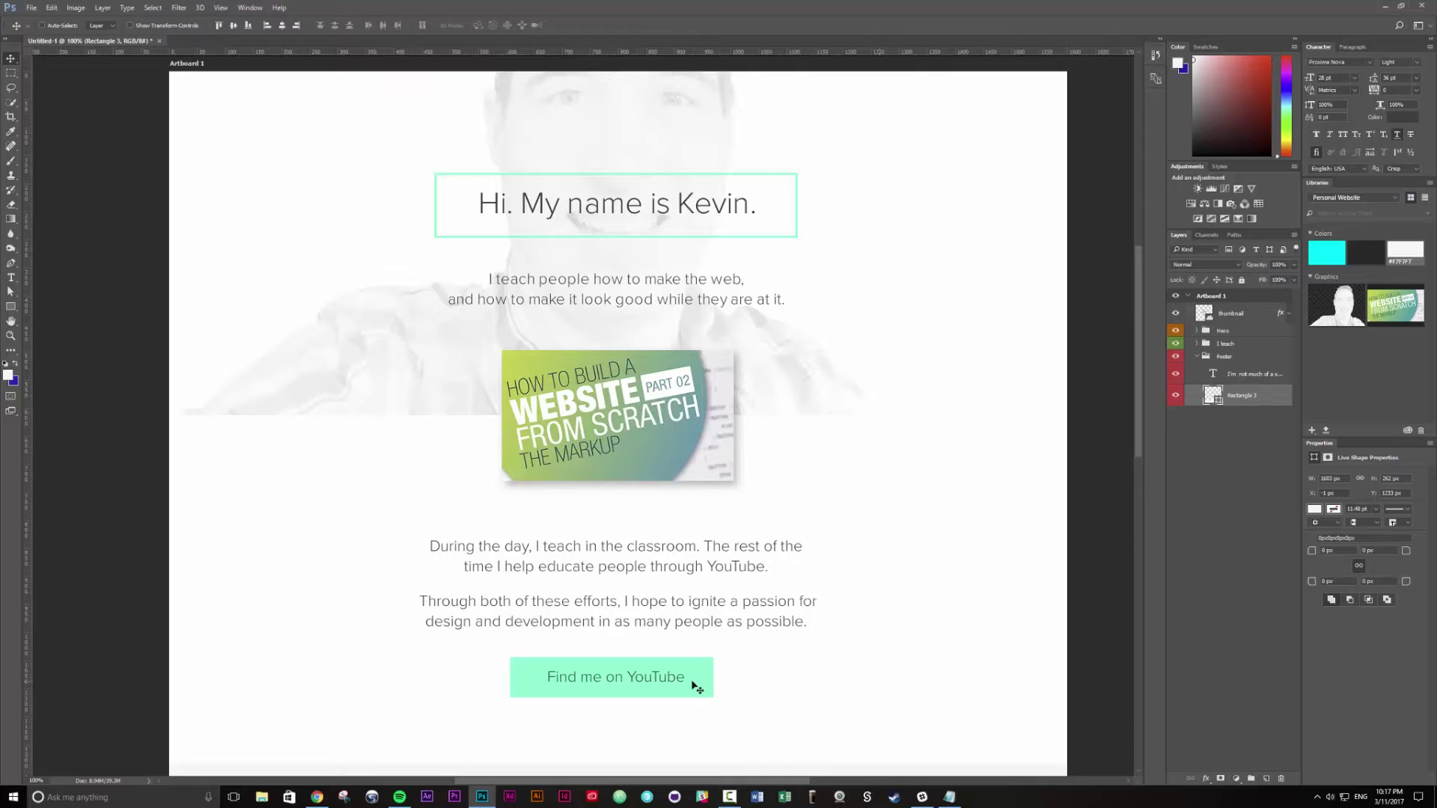
Switch to the Typekit kit editor for New Personal Site and copy the kit's embed code.
{"action": "left_click", "coordinate": [726, 798]}
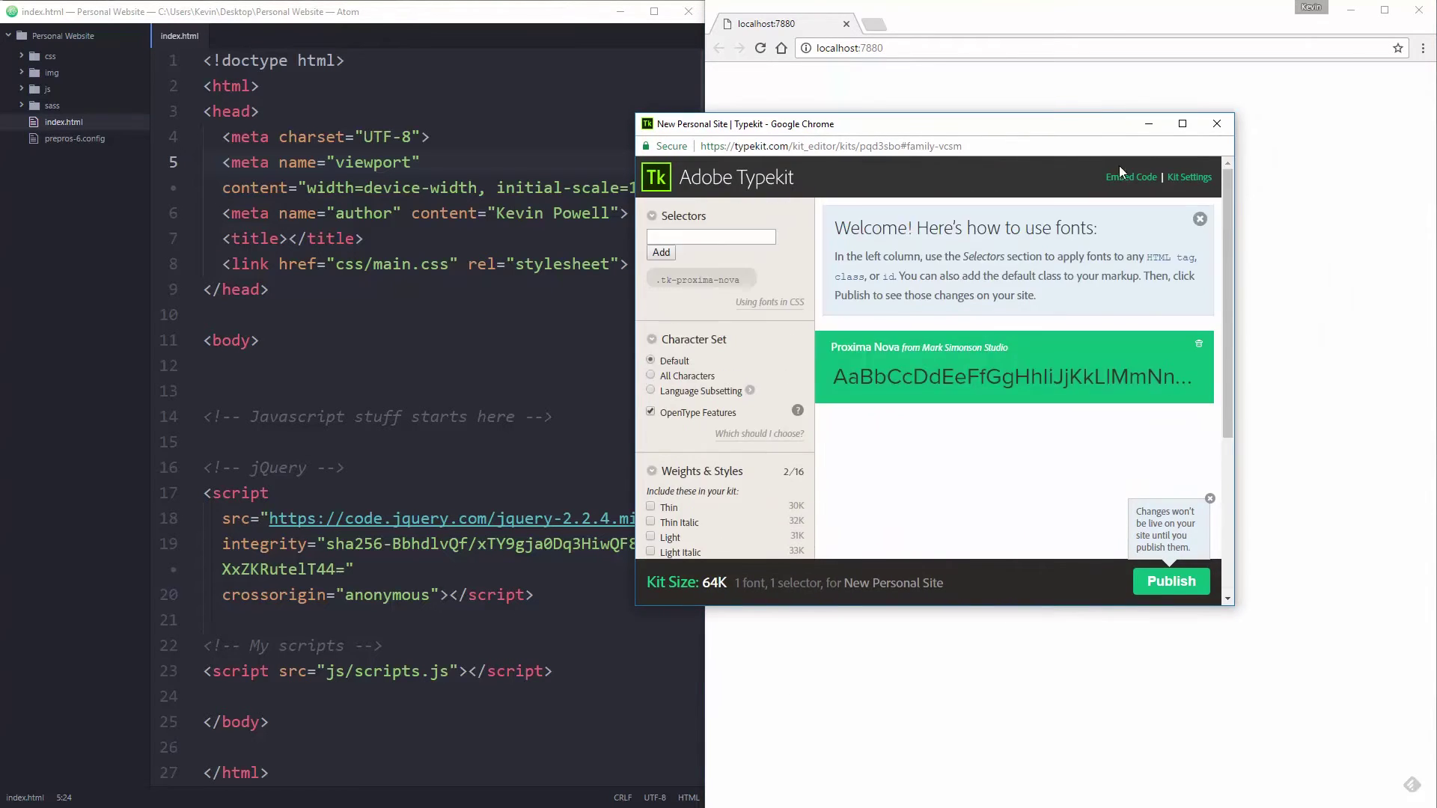
{"action": "left_click", "coordinate": [1144, 177]}
{"action": "key", "text": "ctrl+c"}
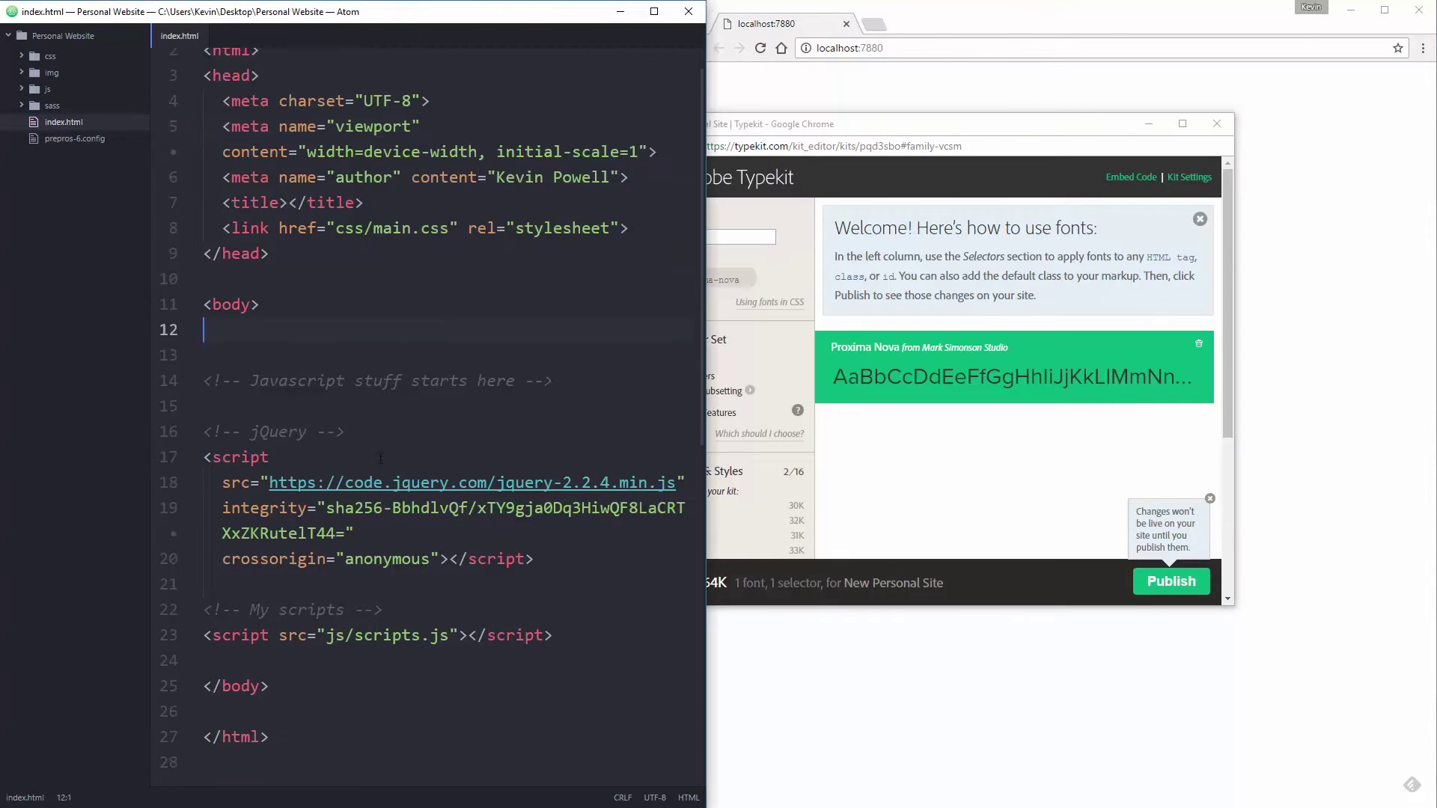
Paste the embed code into index.html in Atom under a new "Typekit" comment, above the jQuery section.
{"action": "scroll", "coordinate": [321, 369], "scroll_direction": "down", "scroll_amount": 2}
{"action": "left_click", "coordinate": [321, 368]}
{"action": "key", "text": "Return"}
{"action": "key", "text": "Return"}
{"action": "key", "text": "Up"}
{"action": "type", "text": "<!-- Type"}
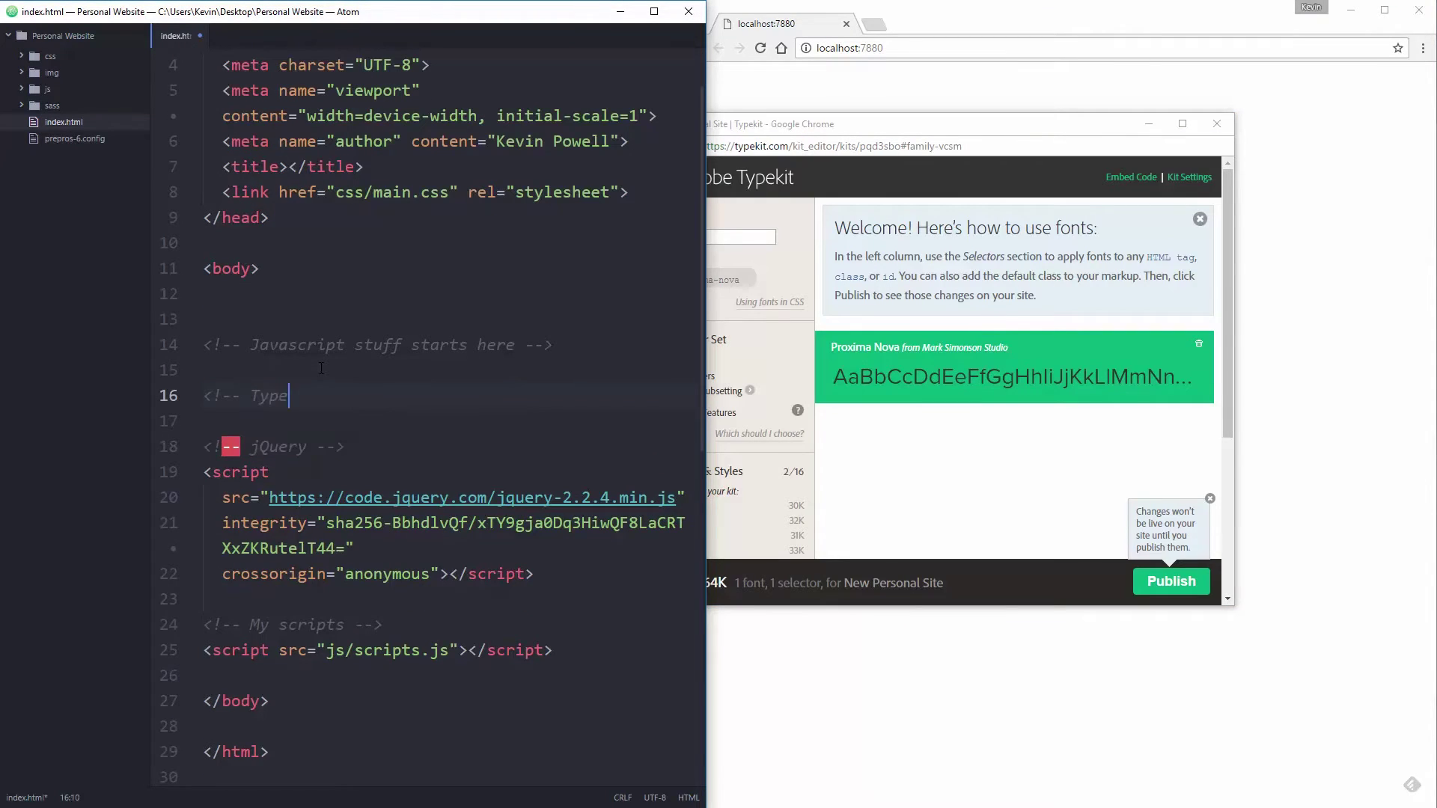
{"action": "type", "text": "kit -->"}
{"action": "key", "text": "Return"}
{"action": "key", "text": "ctrl+v"}
{"action": "left_click", "coordinate": [996, 25]}
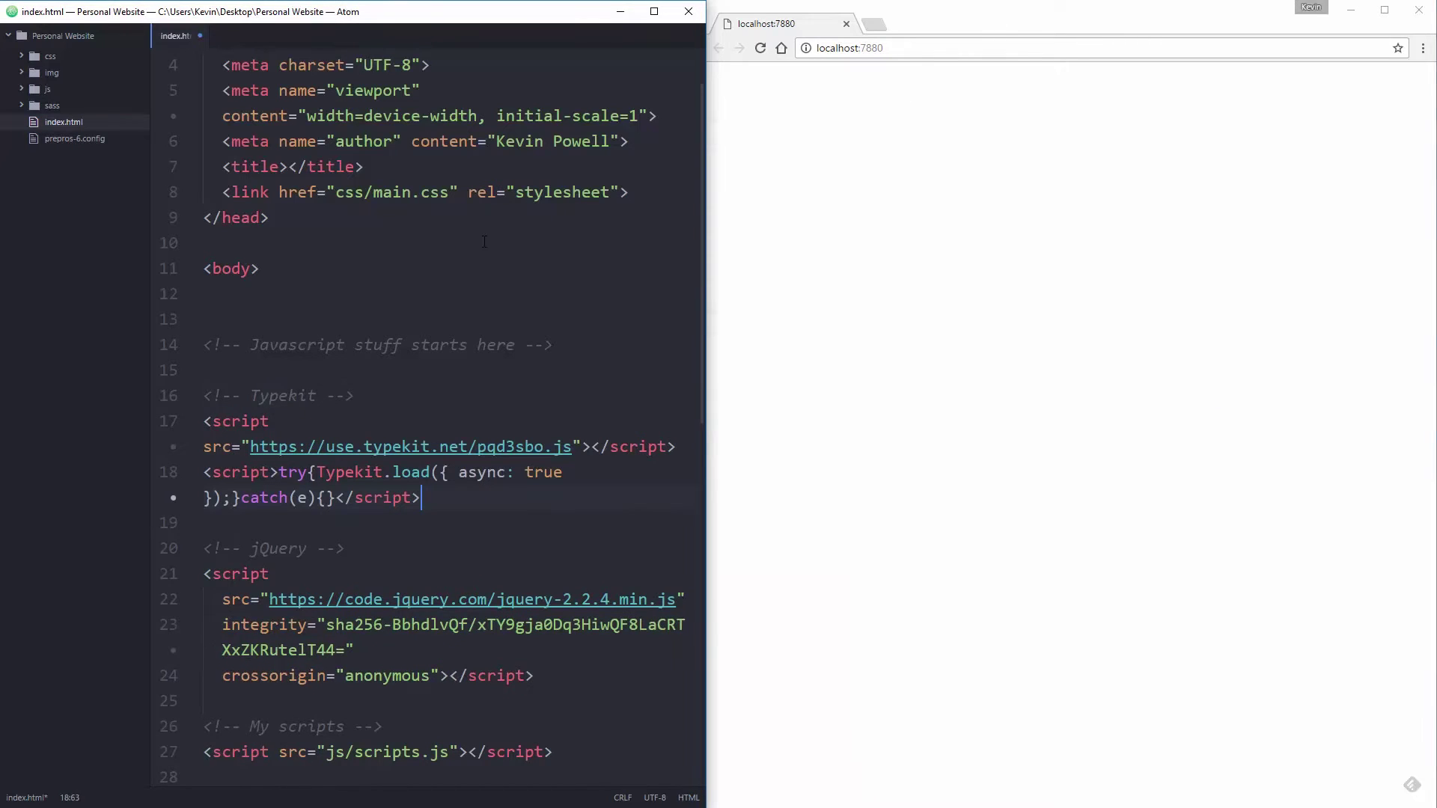
Add a blank line inside the body of index.html, above the Javascript comment.
{"action": "left_click", "coordinate": [490, 243]}
{"action": "scroll", "coordinate": [449, 277], "scroll_direction": "up", "scroll_amount": 2}
{"action": "left_click", "coordinate": [438, 359]}
{"action": "key", "text": "Return"}
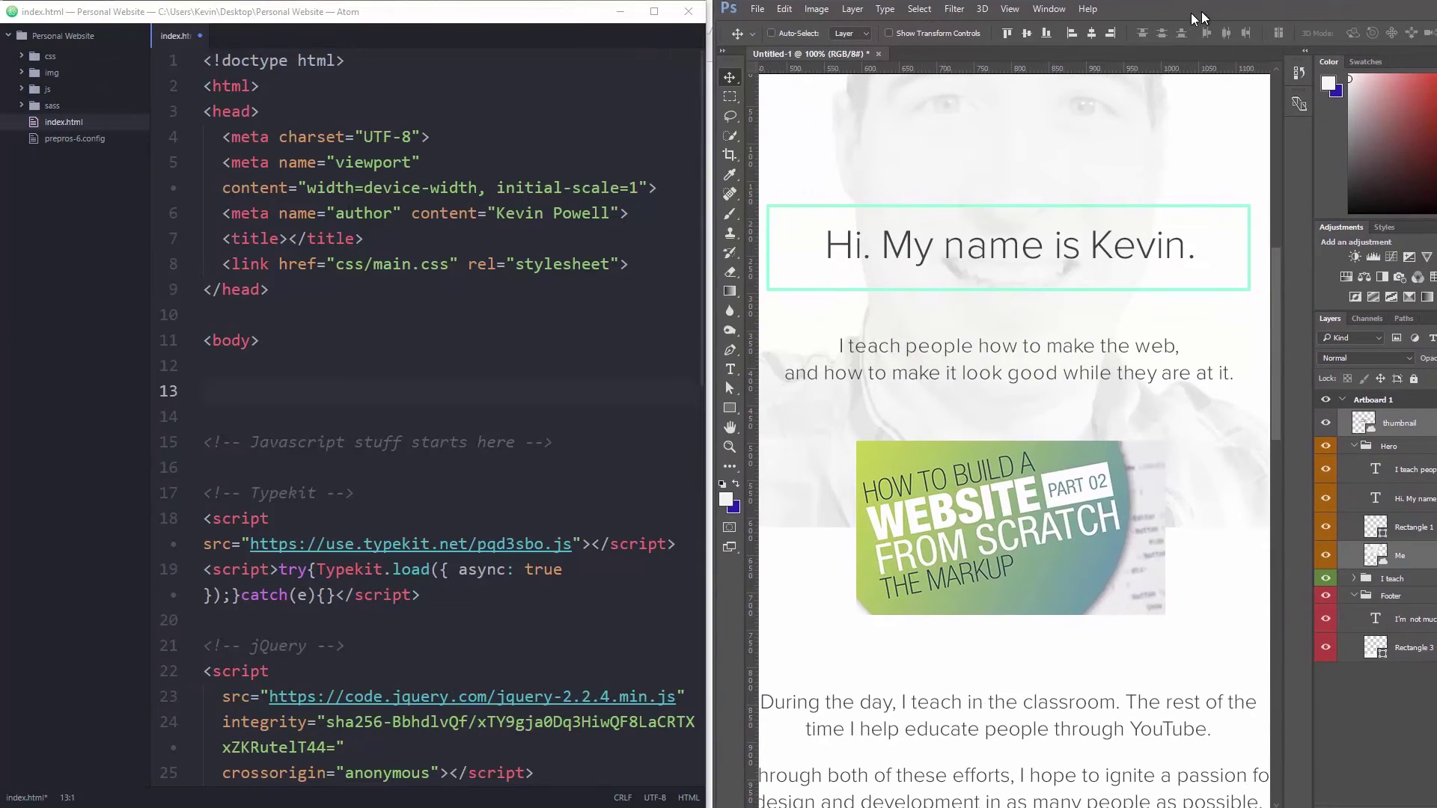
Position the Photoshop mockup beside the code editor and place the cursor on the empty line 13 in the body.
{"action": "left_click_drag", "start_coordinate": [1202, 12], "coordinate": [1191, 13]}
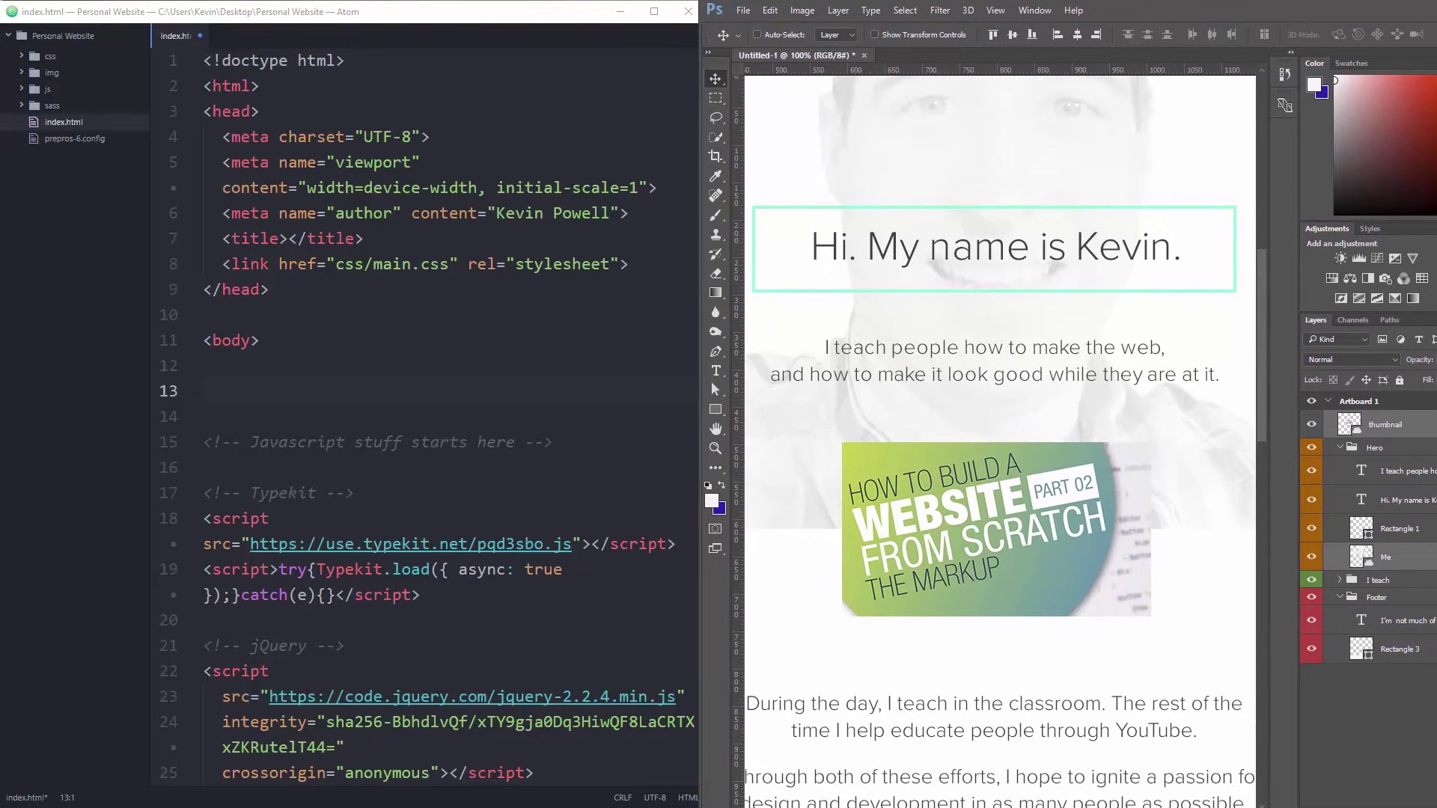
{"action": "left_click_drag", "start_coordinate": [1436, 15], "coordinate": [1436, 187]}
{"action": "left_click", "coordinate": [348, 391]}
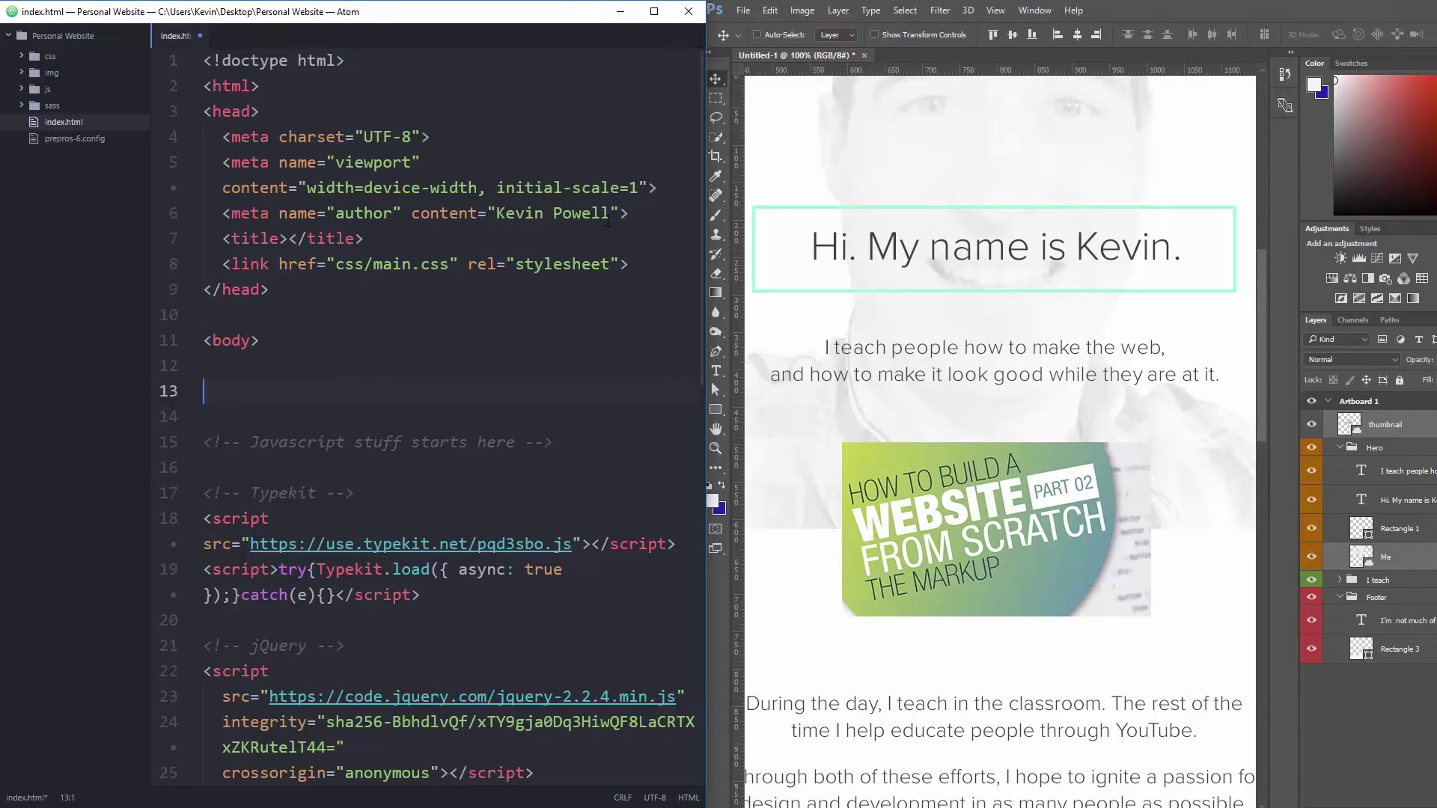
Add a section with class hero containing an h1 and a paragraph filled with the mockup's greeting and "I teach people how to make the web" text.
{"action": "type", "text": "section.hero"}
{"action": "key", "text": "Tab"}
{"action": "key", "text": "Return"}
{"action": "type", "text": "h1+p"}
{"action": "key", "text": "Tab"}
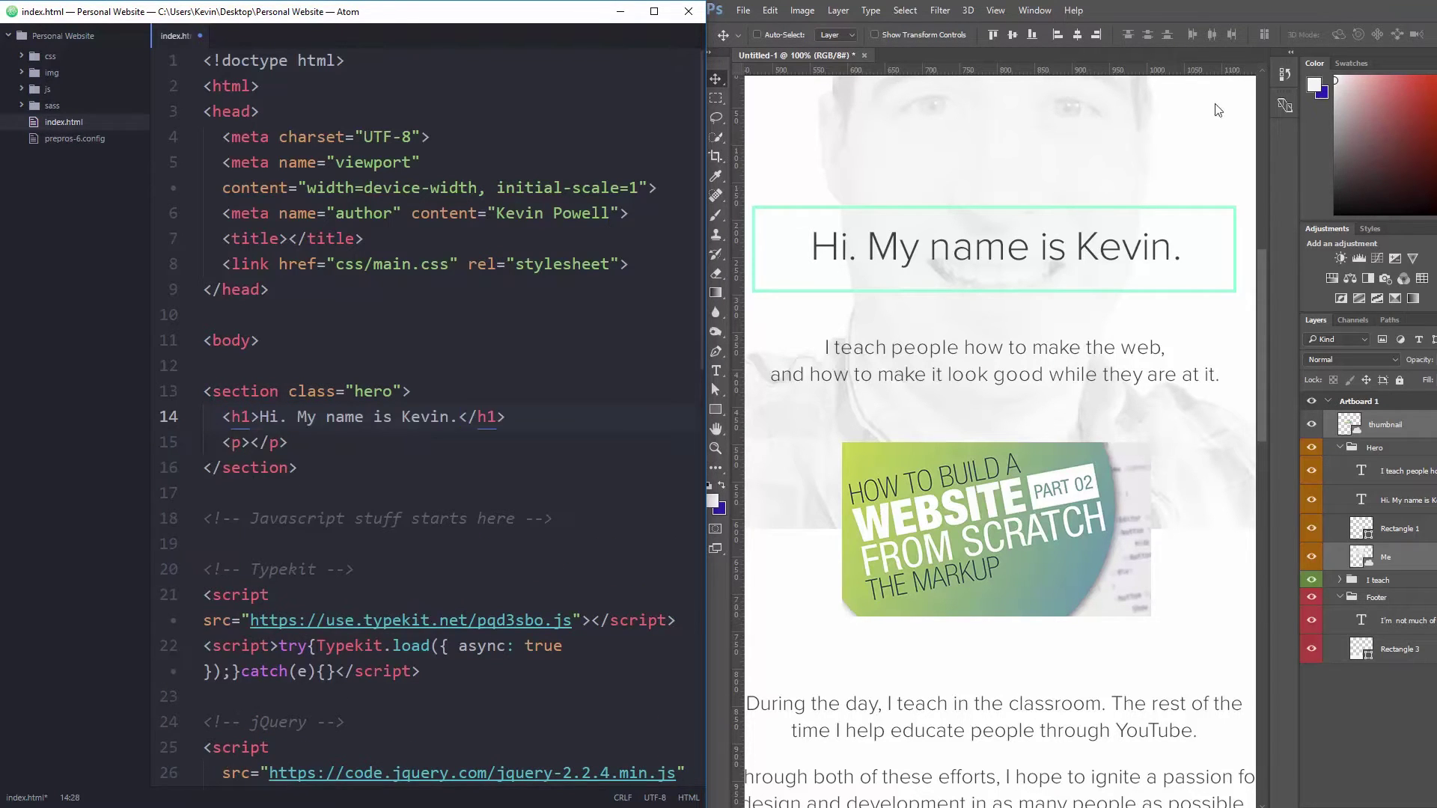
{"action": "left_click", "coordinate": [1218, 110]}
{"action": "scroll", "coordinate": [363, 382], "scroll_direction": "down", "scroll_amount": 3}
Below the hero section, add a div with class sample-video containing an image with source img/thumbnail.jpg.
{"action": "left_click", "coordinate": [363, 382]}
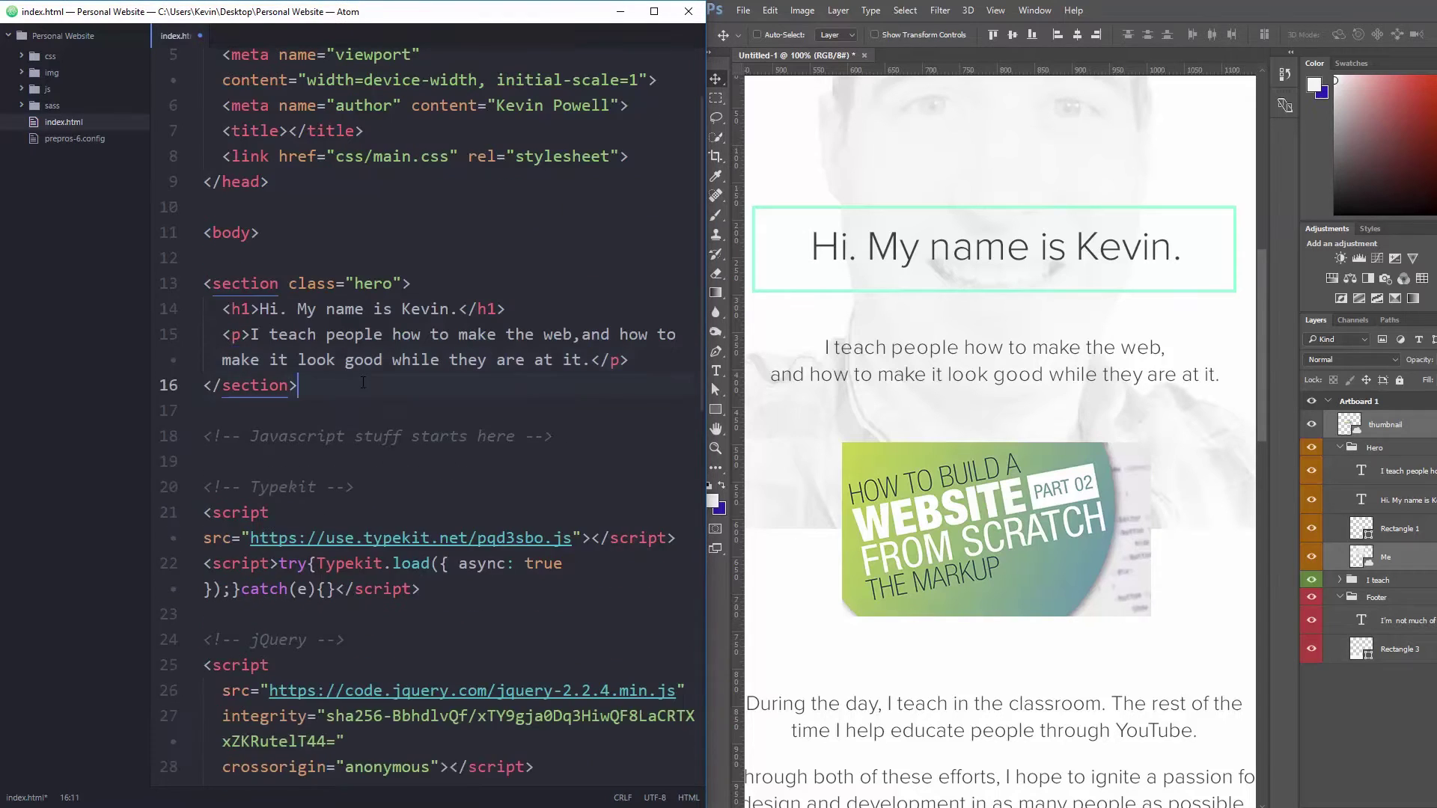
{"action": "key", "text": "Return"}
{"action": "key", "text": "Return"}
{"action": "key", "text": "Return"}
{"action": "key", "text": "Up"}
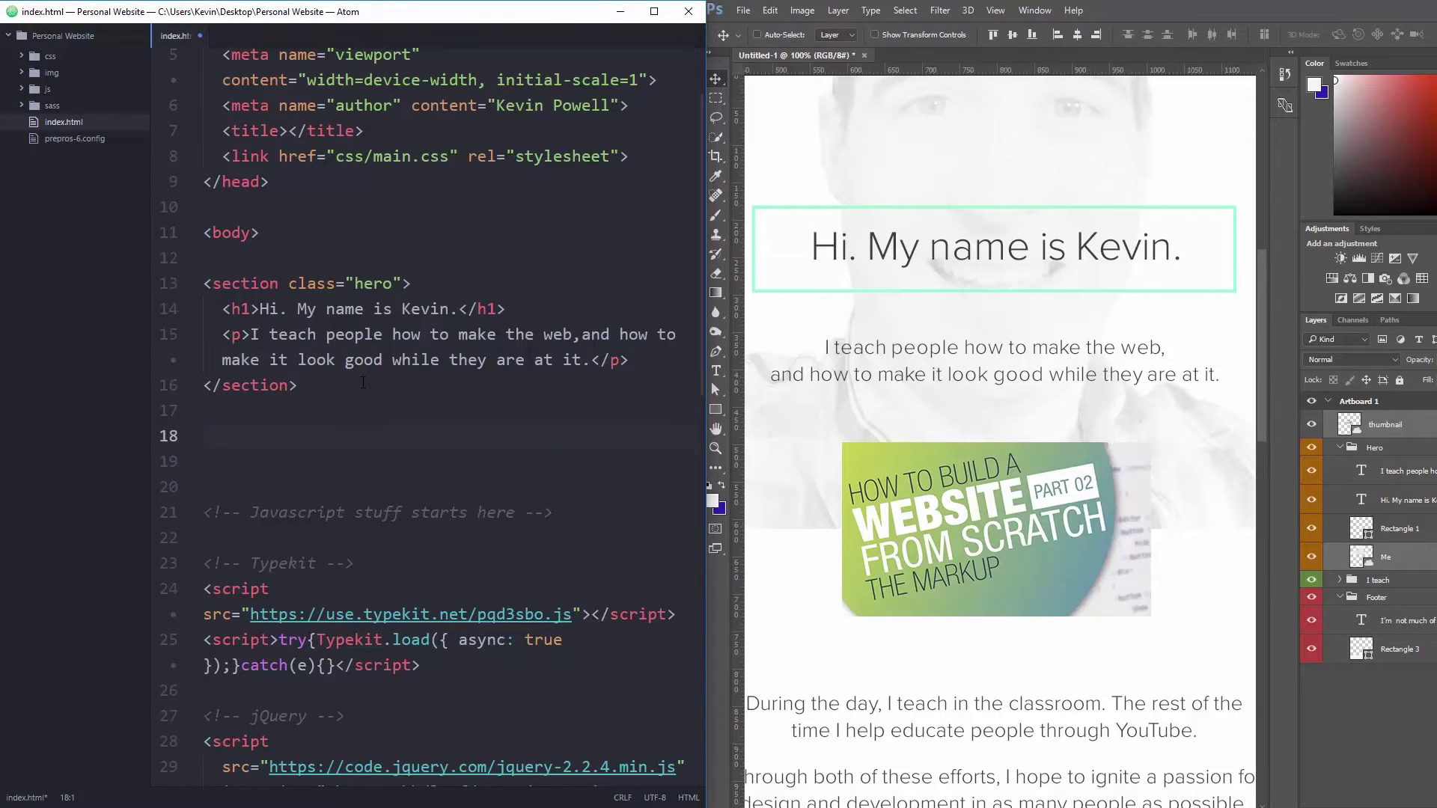
{"action": "type", "text": ".sample-video"}
{"action": "key", "text": "Tab"}
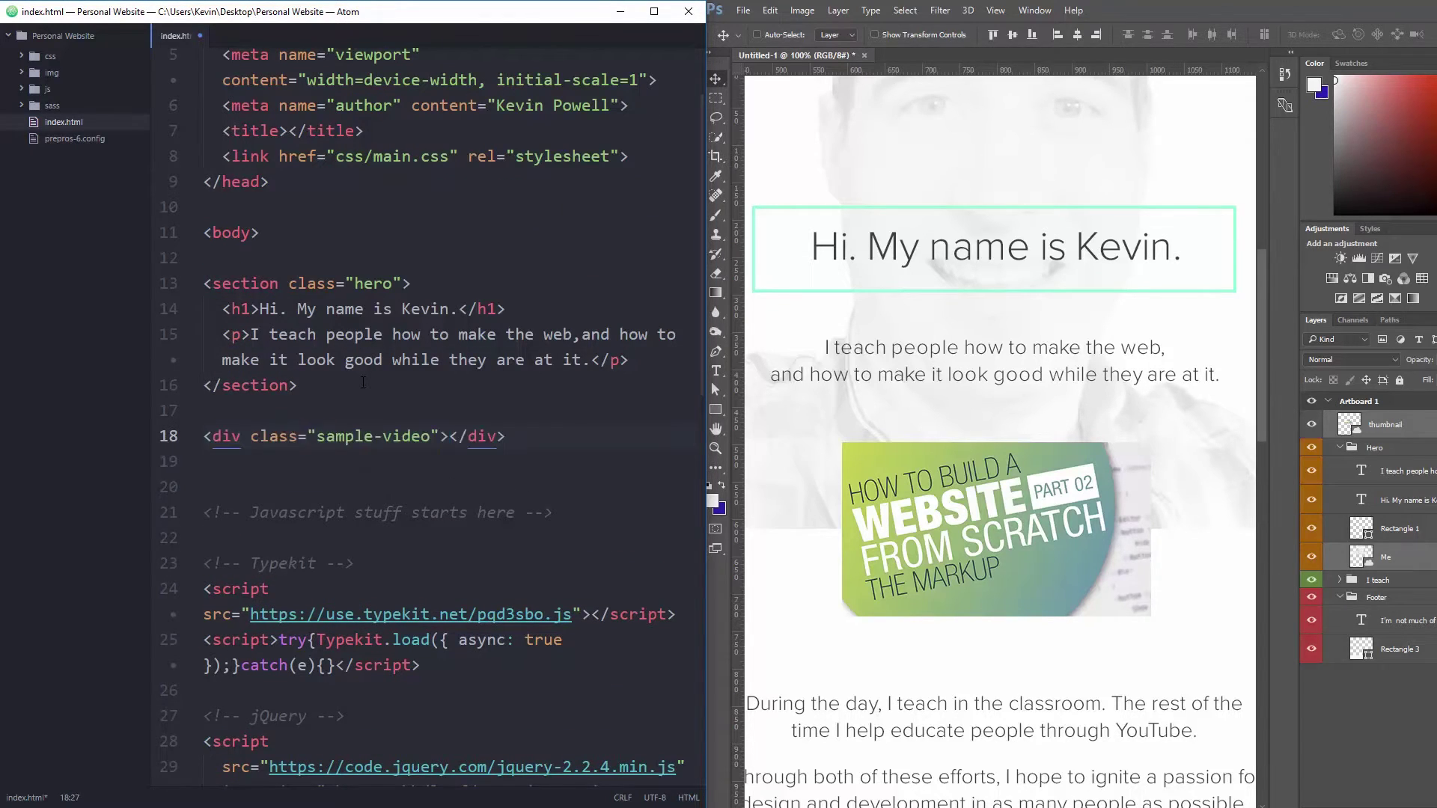
{"action": "key", "text": "Return"}
{"action": "type", "text": "<img"}
{"action": "key", "text": "Tab"}
{"action": "type", "text": "img/thumbnail.jpg"}
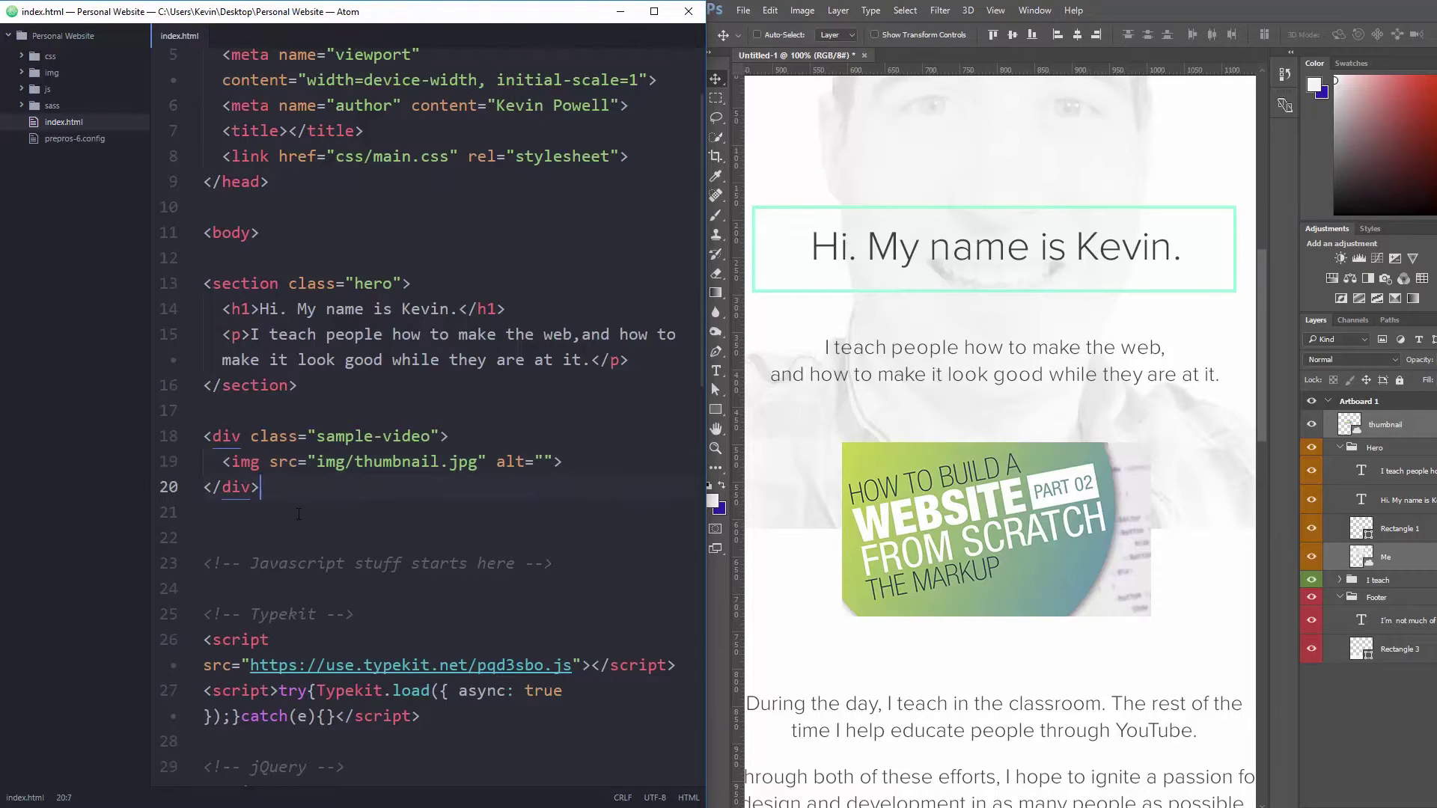
Below the sample-video div, add a section with class about-me containing two empty paragraphs and a link with class btn.
{"action": "key", "text": "Return"}
{"action": "key", "text": "Return"}
{"action": "type", "text": "section."}
{"action": "type", "text": "about-me"}
{"action": "key", "text": "Tab"}
{"action": "key", "text": "Return"}
{"action": "type", "text": "p+p+a.btn"}
{"action": "key", "text": "Tab"}
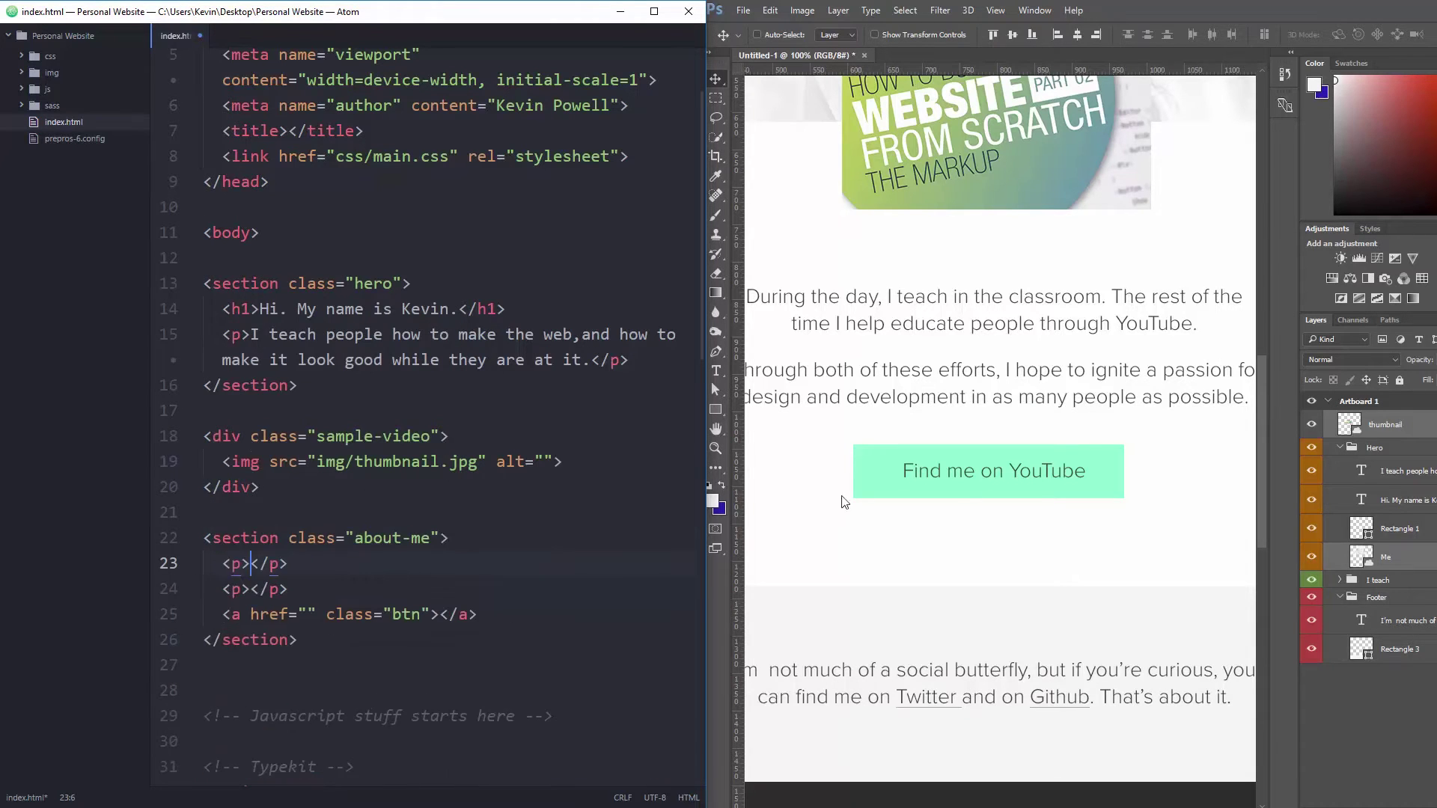
Below the about-me section, add a section without a class containing one empty paragraph.
{"action": "scroll", "coordinate": [988, 479], "scroll_direction": "down", "scroll_amount": 3}
{"action": "scroll", "coordinate": [516, 591], "scroll_direction": "down", "scroll_amount": 1}
{"action": "left_click", "coordinate": [517, 595]}
{"action": "key", "text": "Return"}
{"action": "key", "text": "Return"}
{"action": "type", "text": "section>p"}
{"action": "key", "text": "Tab"}
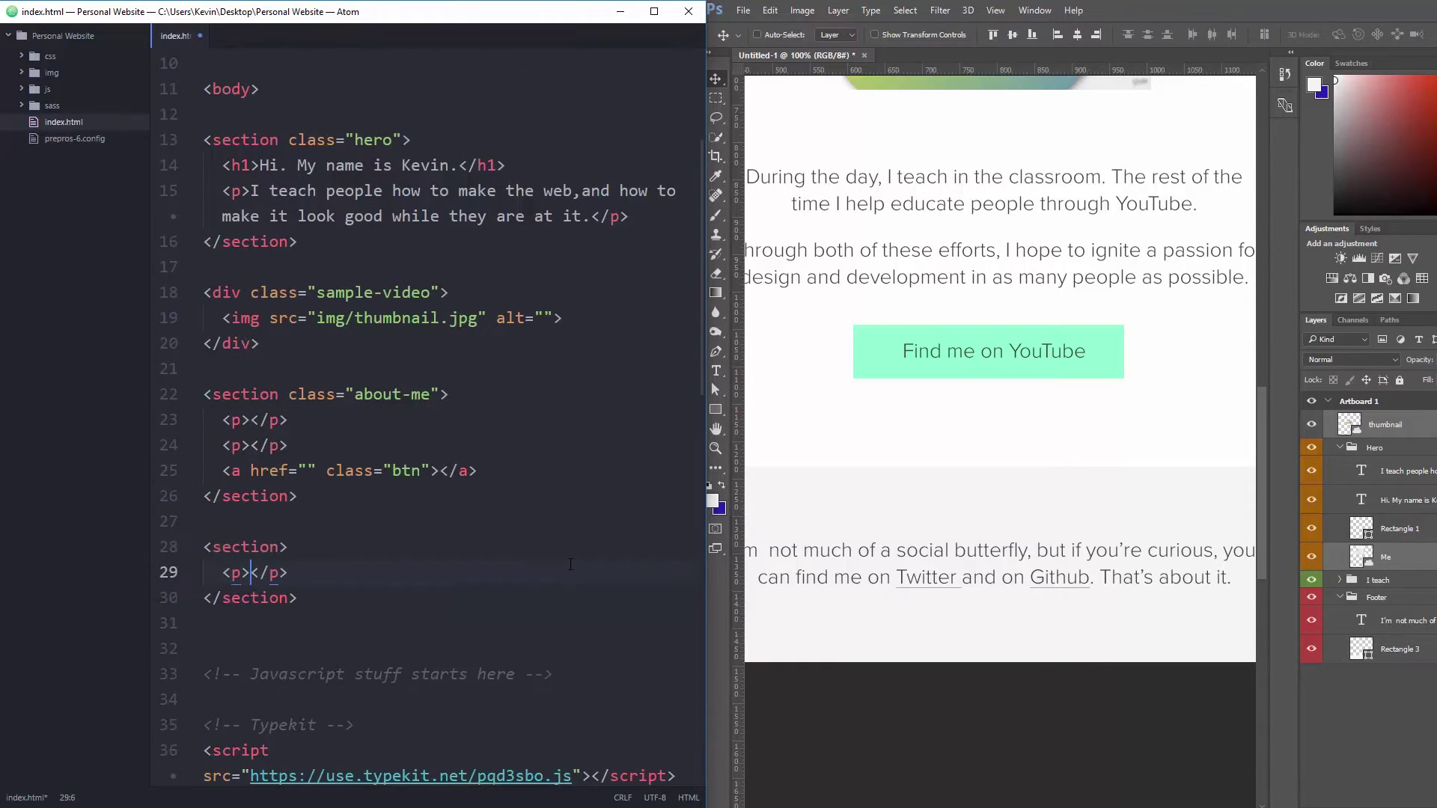
Fill the about-me paragraphs with the mockup copy, "During the day..." in the first and "Through both of these efforts..." in the second.
{"action": "left_click", "coordinate": [250, 420]}
{"action": "type", "text": "During the day, I teach in the classroom.The rest of the time I help educate people through YouTube.  Through both of these efforts, I hope to ignite a passion for design and development in as many people as possible."}
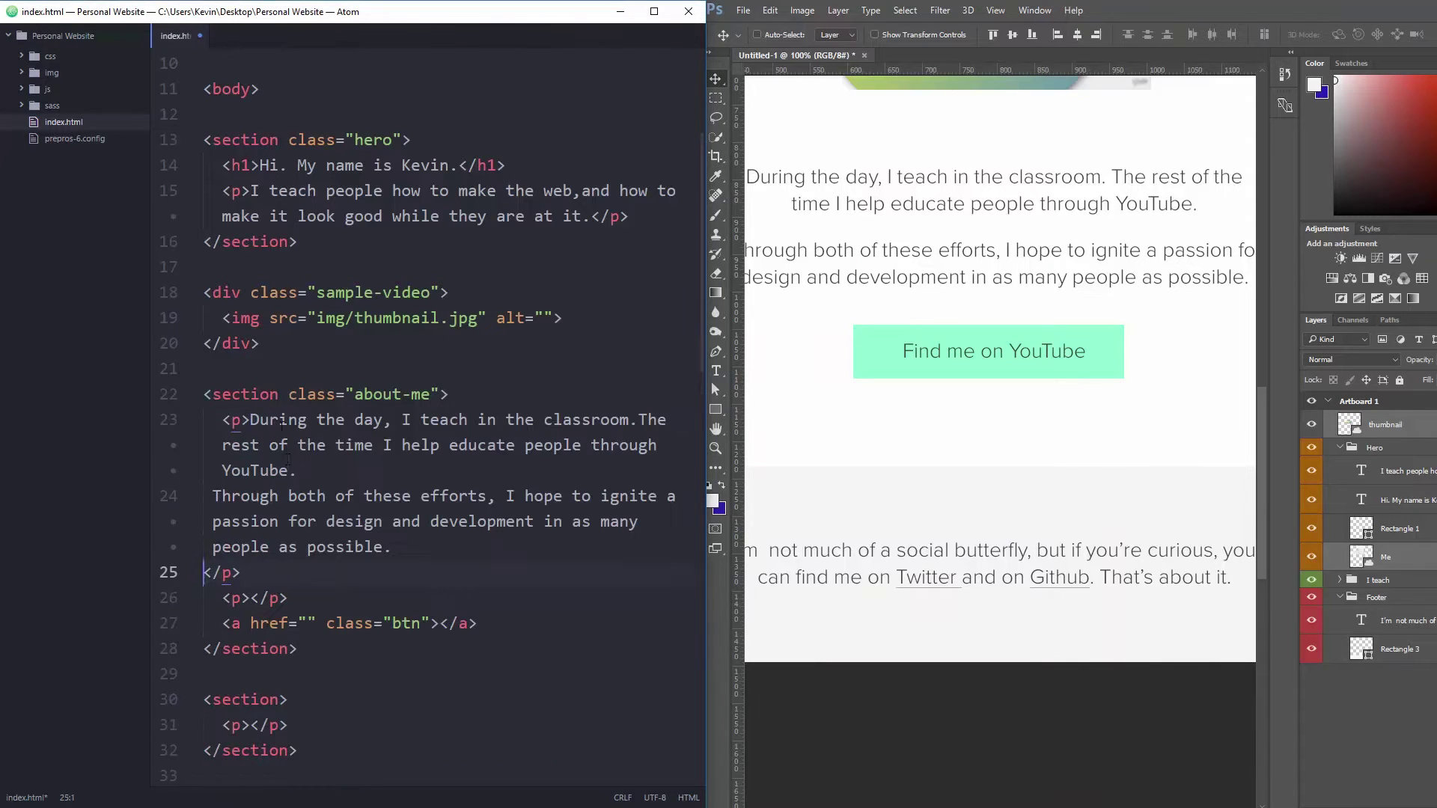
{"action": "left_click_drag", "start_coordinate": [212, 497], "coordinate": [391, 547]}
{"action": "key", "text": "ctrl+x"}
{"action": "key", "text": "BackSpace"}
{"action": "key", "text": "BackSpace"}
{"action": "key", "text": "Delete"}
{"action": "left_click", "coordinate": [250, 496]}
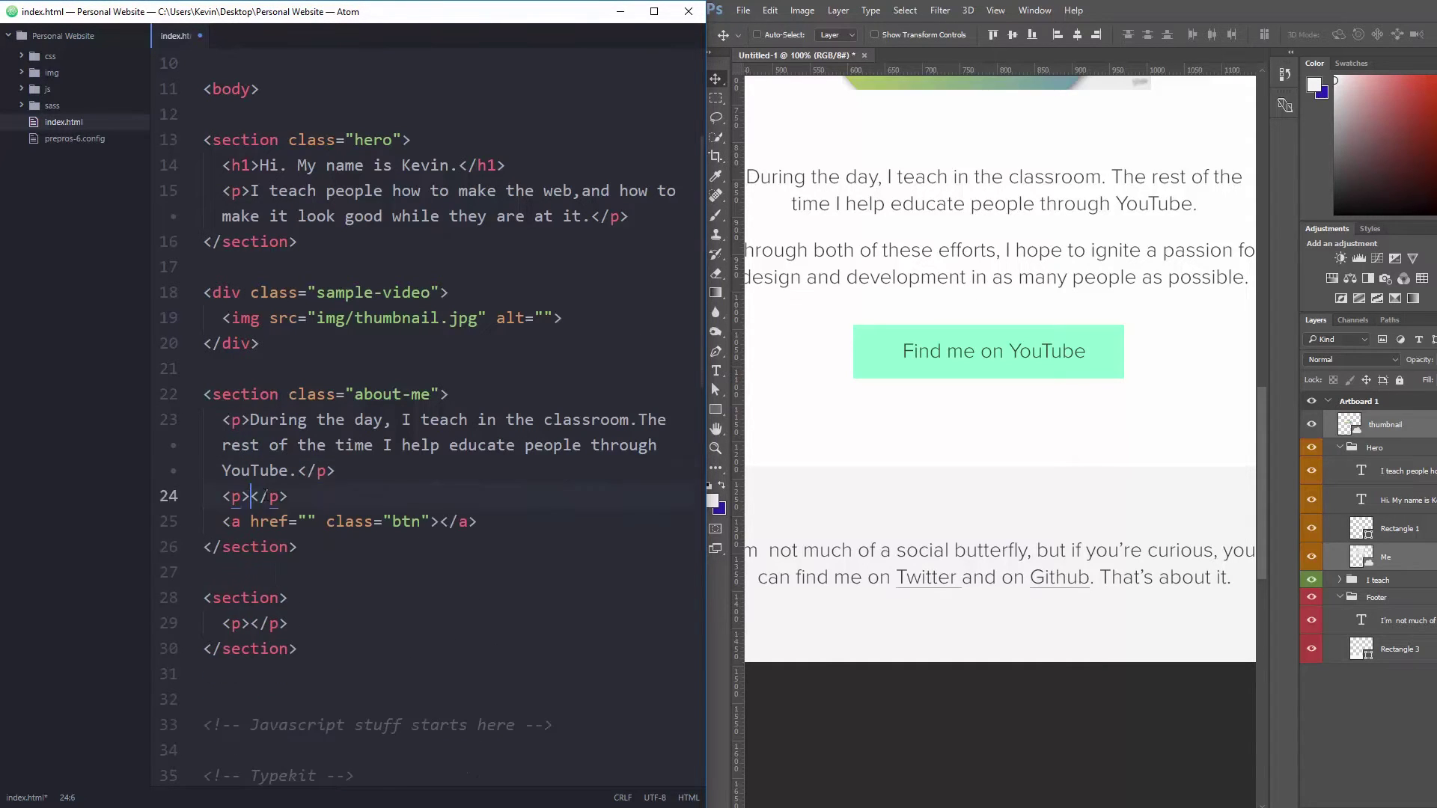
{"action": "key", "text": "ctrl+v"}
Label the btn link "Find me on Youtube" and insert the mockup's social butterfly text into the last section's paragraph.
{"action": "left_click", "coordinate": [439, 573]}
{"action": "type", "text": "Find me on Youtube"}
{"action": "left_click", "coordinate": [250, 675]}
{"action": "key", "text": "ctrl+v"}
Turn the word Twitter in the last section's paragraph into a link to the owner's twitter.com profile.
{"action": "left_click", "coordinate": [543, 661]}
{"action": "type", "text": "<a href=\"//twitter.com/"}
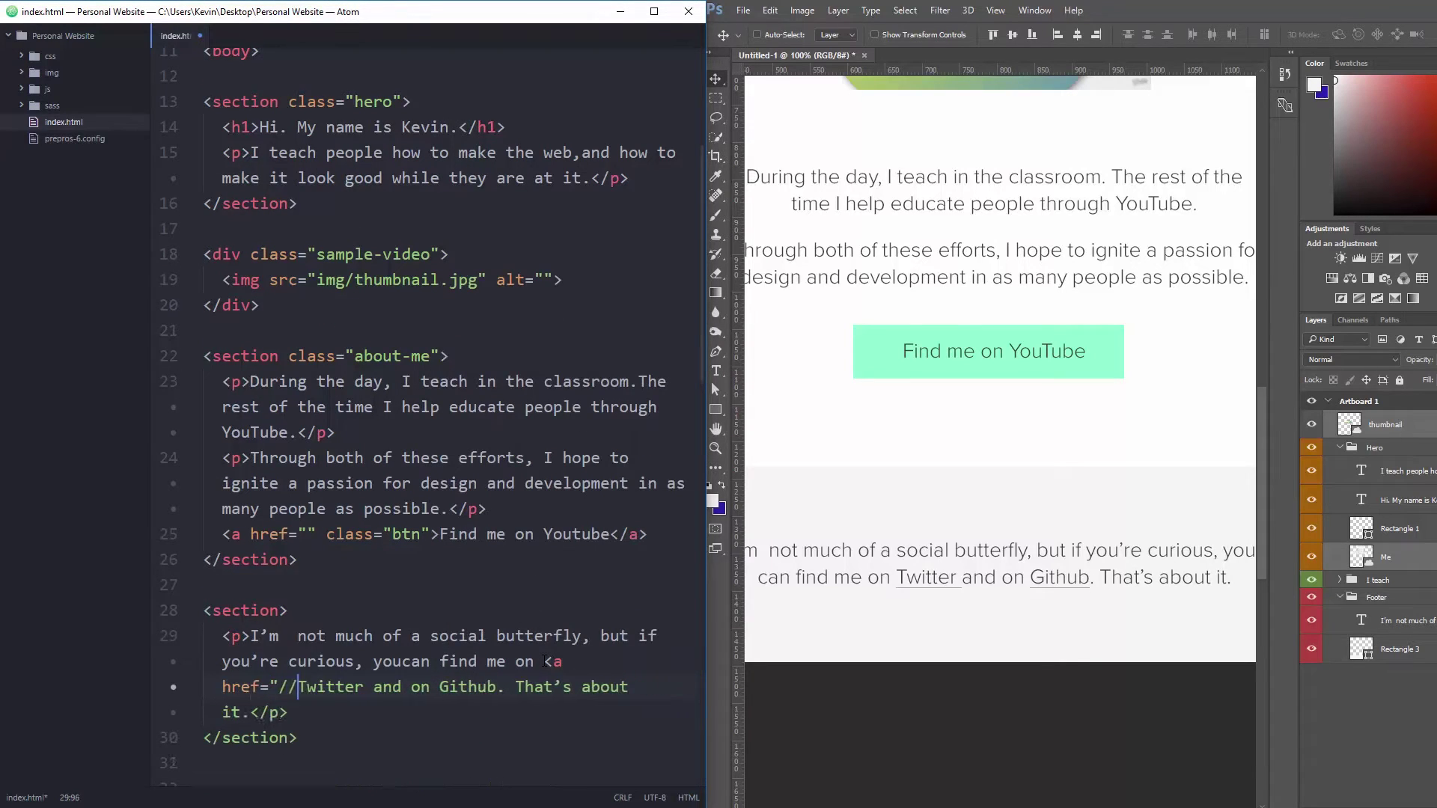
{"action": "type", "text": "KevinJPowell\">"}
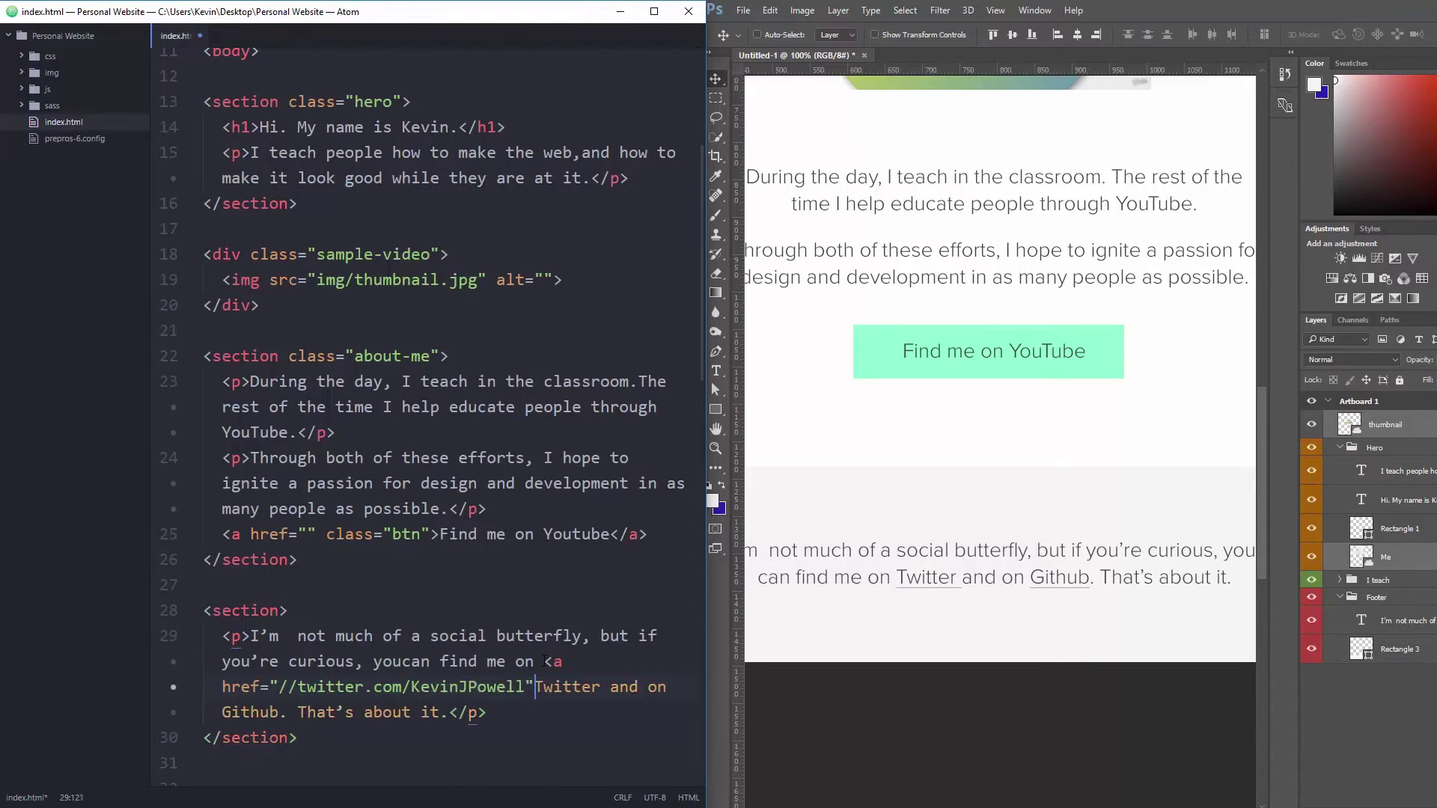
{"action": "key", "text": "ctrl+Right"}
{"action": "type", "text": "</a>"}
Wrap the word Github in the last section's paragraph in a link with an empty href and save index.html.
{"action": "left_click", "coordinate": [249, 711]}
{"action": "type", "text": "<a href=\"\">"}
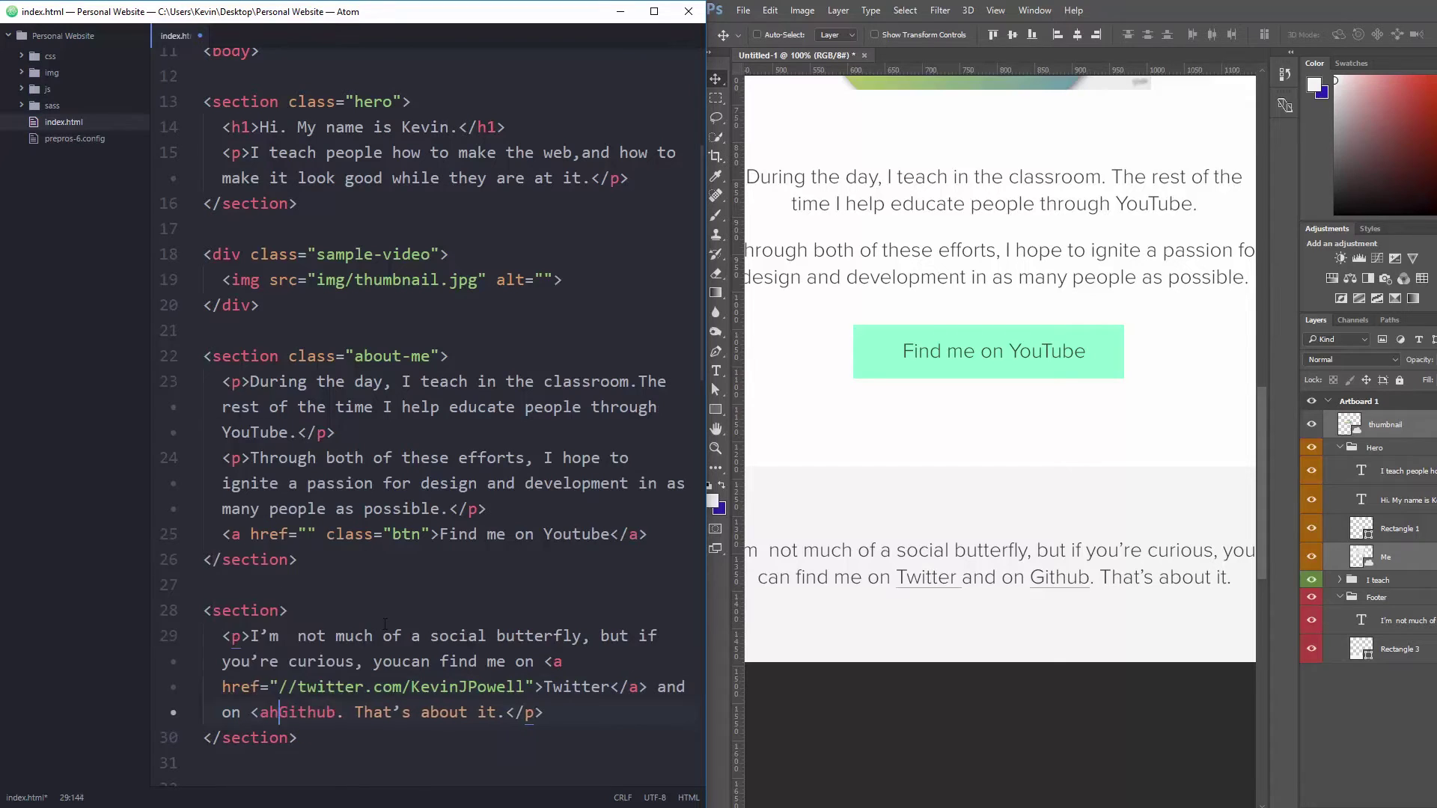
{"action": "key", "text": "ctrl+Right"}
{"action": "type", "text": "</a>"}
{"action": "key", "text": "ctrl+s"}
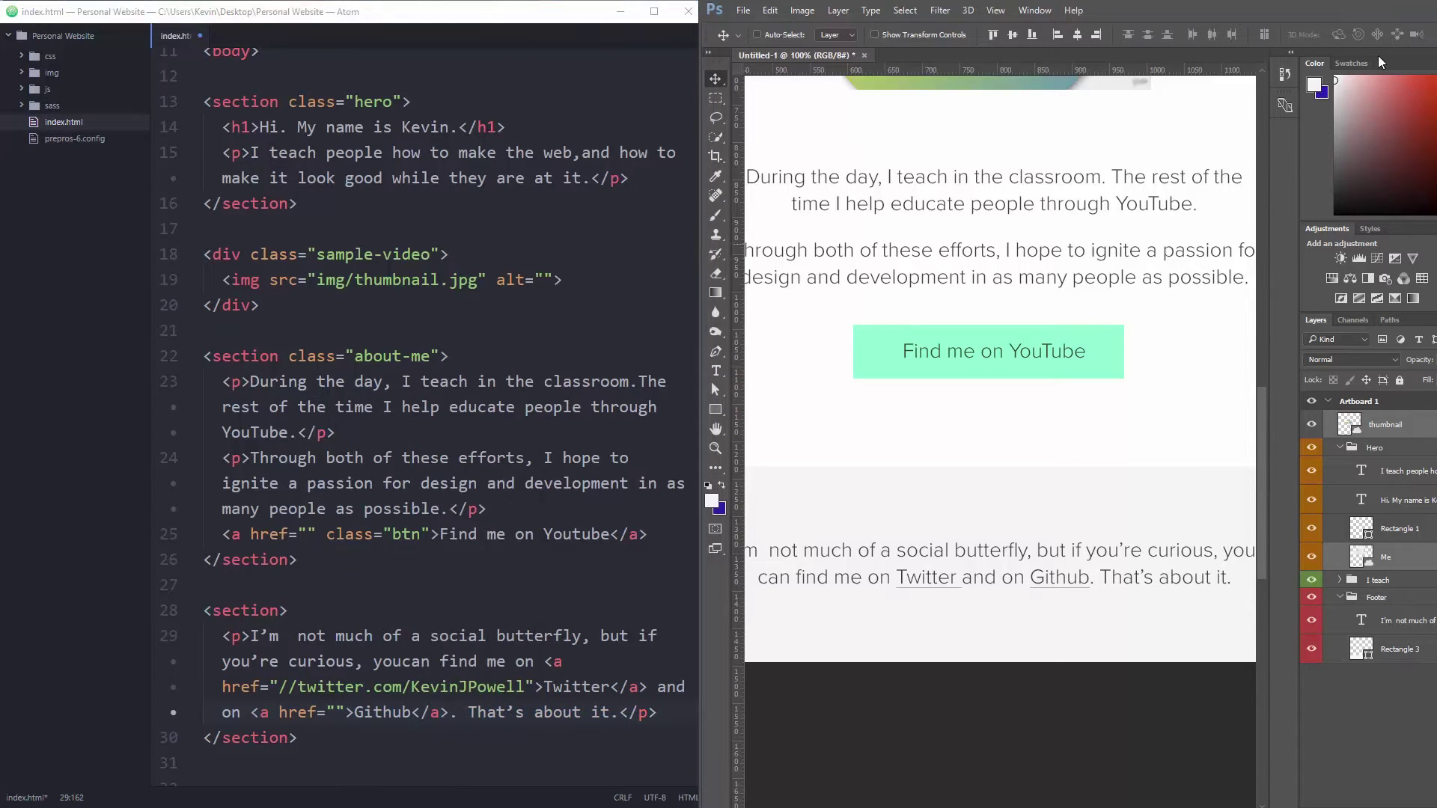
Bring up the localhost:7880 page preview in the browser beside the code editor and expand the project's sass folder.
{"action": "key", "text": "alt+Tab"}
{"action": "left_click", "coordinate": [584, 357]}
{"action": "left_click", "coordinate": [982, 484]}
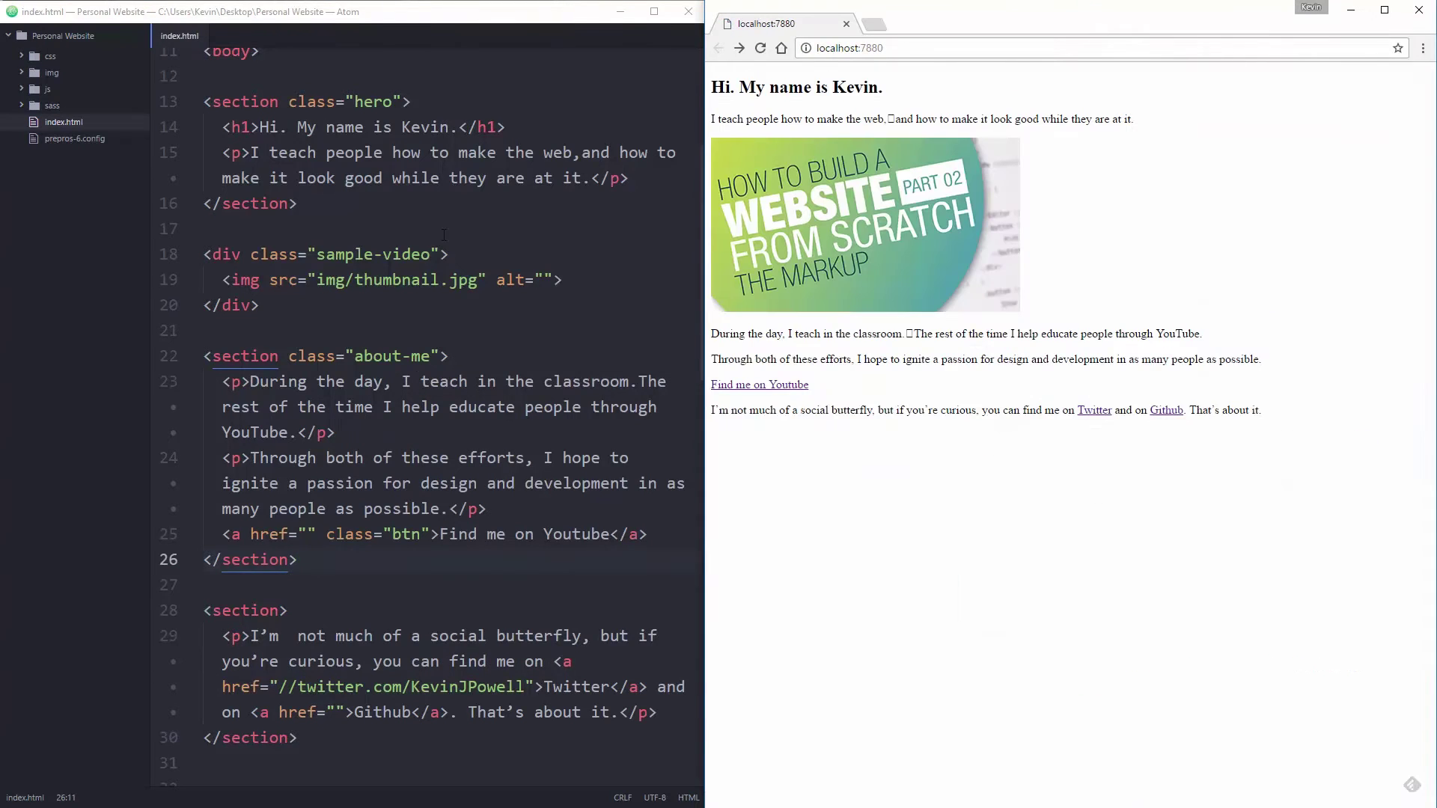
{"action": "scroll", "coordinate": [449, 225], "scroll_direction": "up", "scroll_amount": 4}
{"action": "scroll", "coordinate": [449, 225], "scroll_direction": "down", "scroll_amount": 2}
{"action": "left_click", "coordinate": [21, 105]}
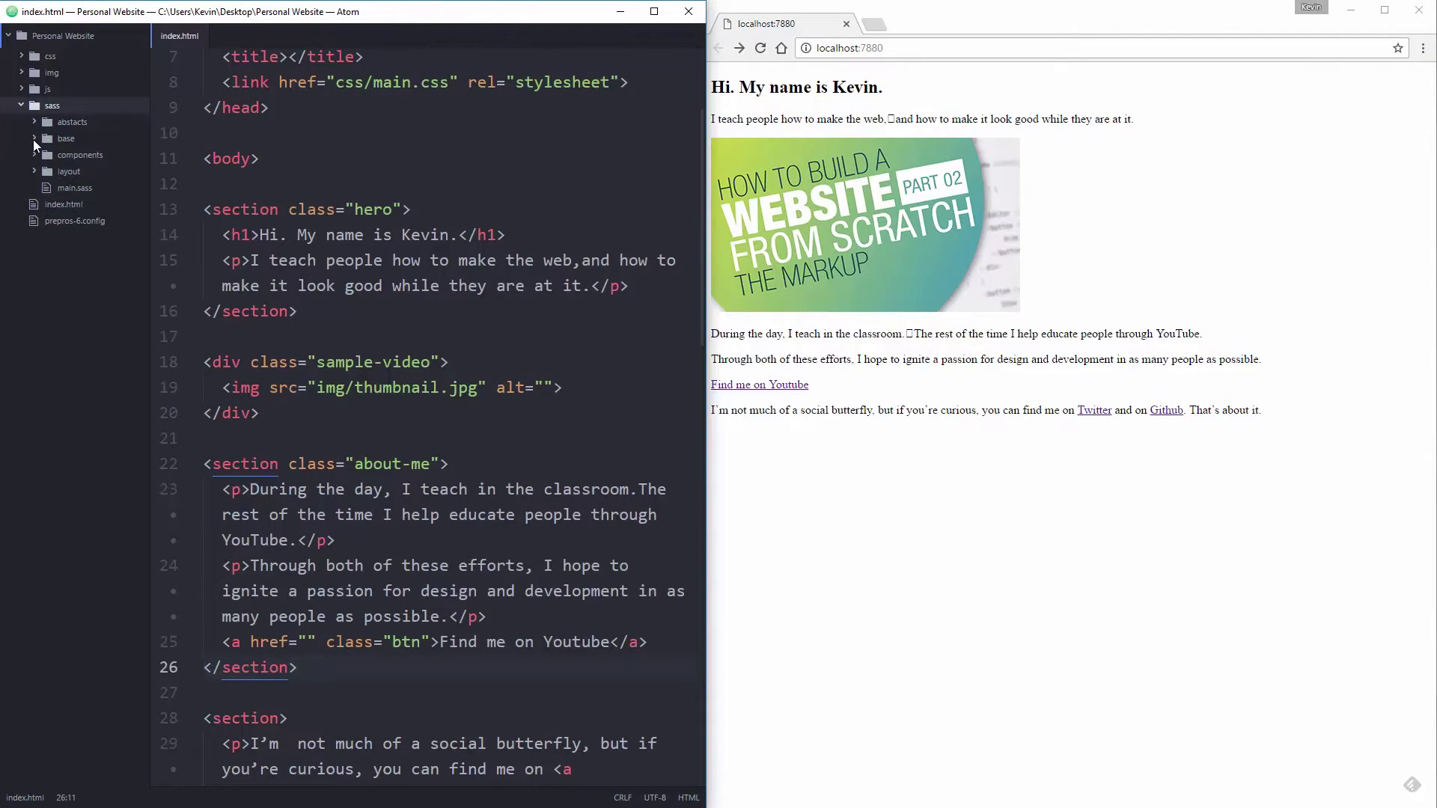
Replace the stray character between "web," and "and" in the hero paragraph with a space and save index.html.
{"action": "left_click", "coordinate": [889, 120]}
{"action": "left_click", "coordinate": [569, 211]}
{"action": "scroll", "coordinate": [577, 224], "scroll_direction": "up", "scroll_amount": 3}
{"action": "left_click", "coordinate": [592, 443]}
{"action": "key", "text": "BackSpace"}
{"action": "type", "text": "a"}
{"action": "key", "text": "ctrl+s"}
{"action": "key", "text": "Left"}
{"action": "key", "text": "Left"}
{"action": "key", "text": "BackSpace"}
{"action": "key", "text": "ctrl+s"}
Replace the stray character between "classroom." and "The" in the first about-me paragraph with a space.
{"action": "double_click", "coordinate": [909, 334]}
{"action": "left_click_drag", "start_coordinate": [739, 337], "coordinate": [927, 335]}
{"action": "left_click", "coordinate": [638, 671]}
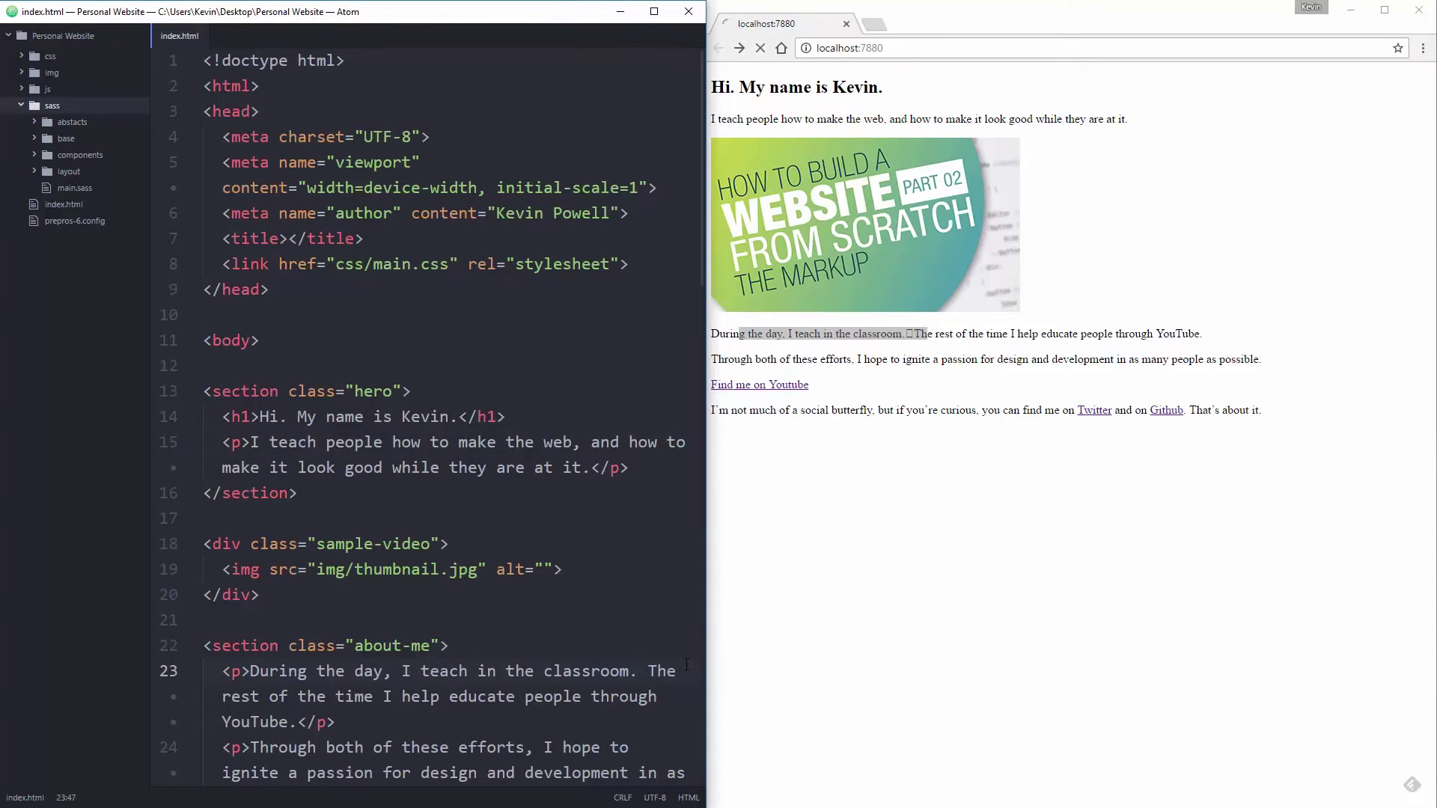
{"action": "left_click_drag", "start_coordinate": [240, 417], "coordinate": [469, 416]}
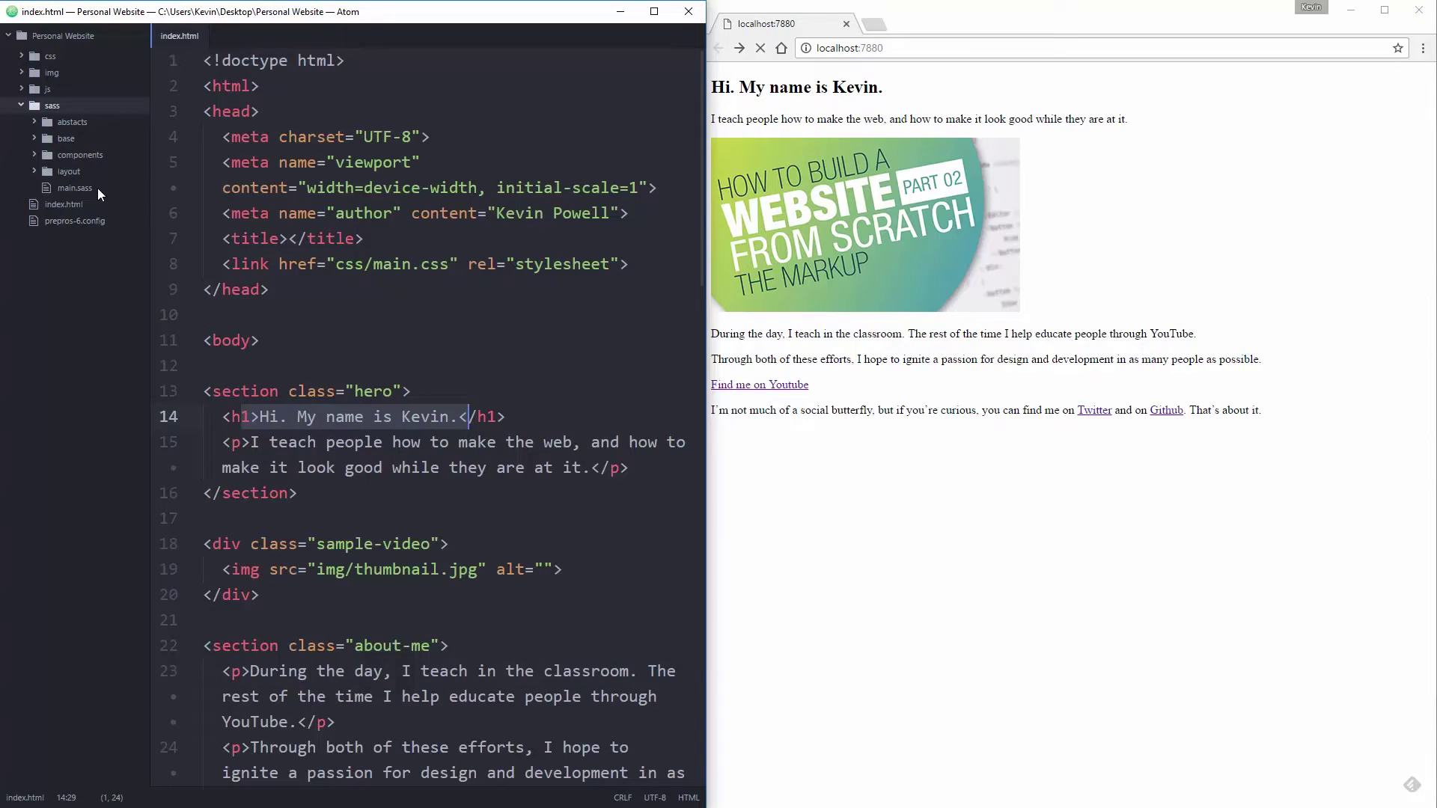